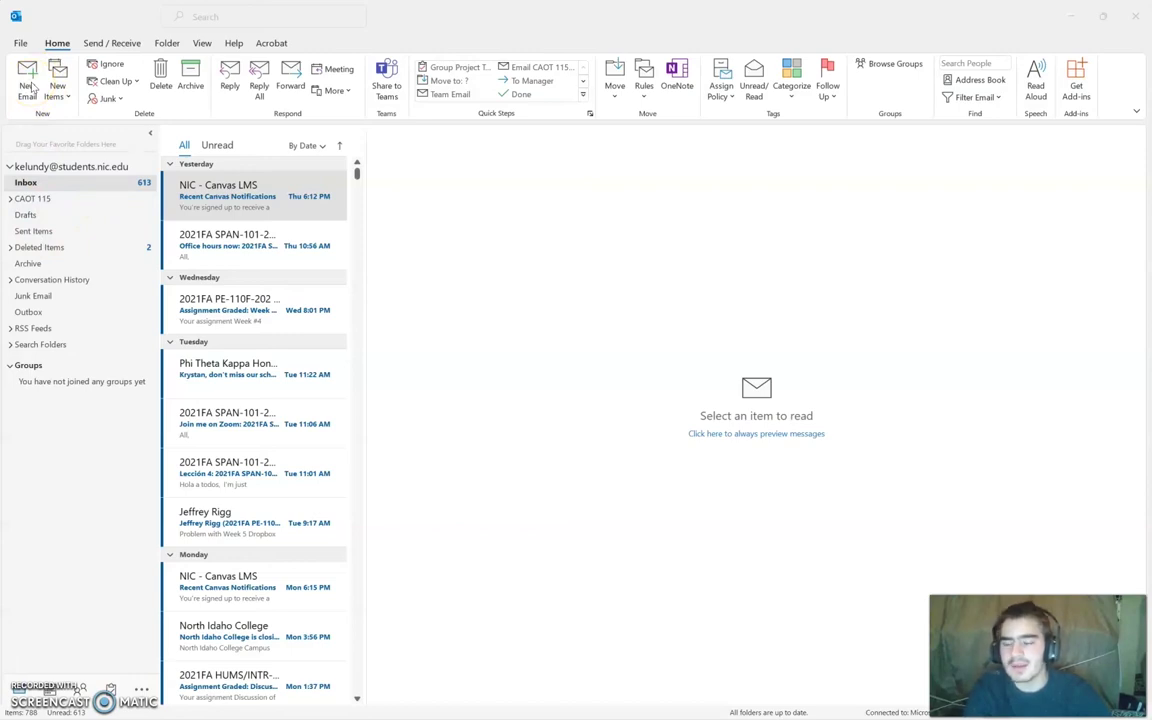
Step: Start a new email, widen its window, and address it to the Outlook Class Group
left_click(29, 88)
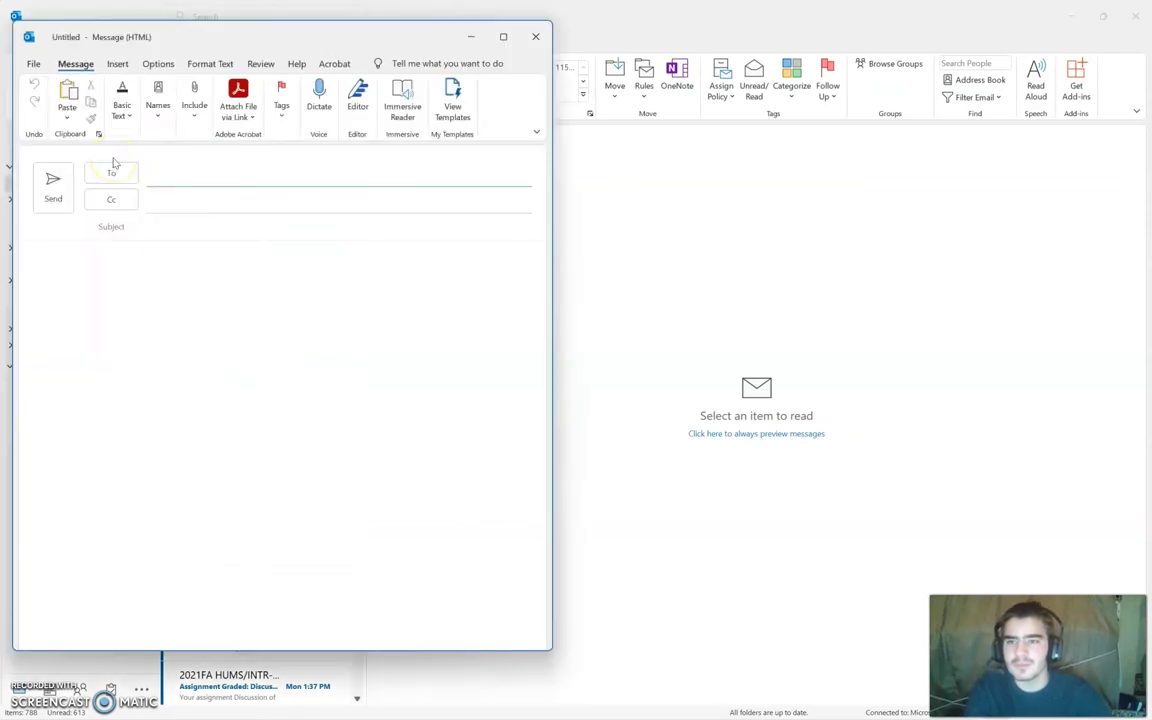
left_click_drag(550, 224, 744, 281)
left_click(238, 362)
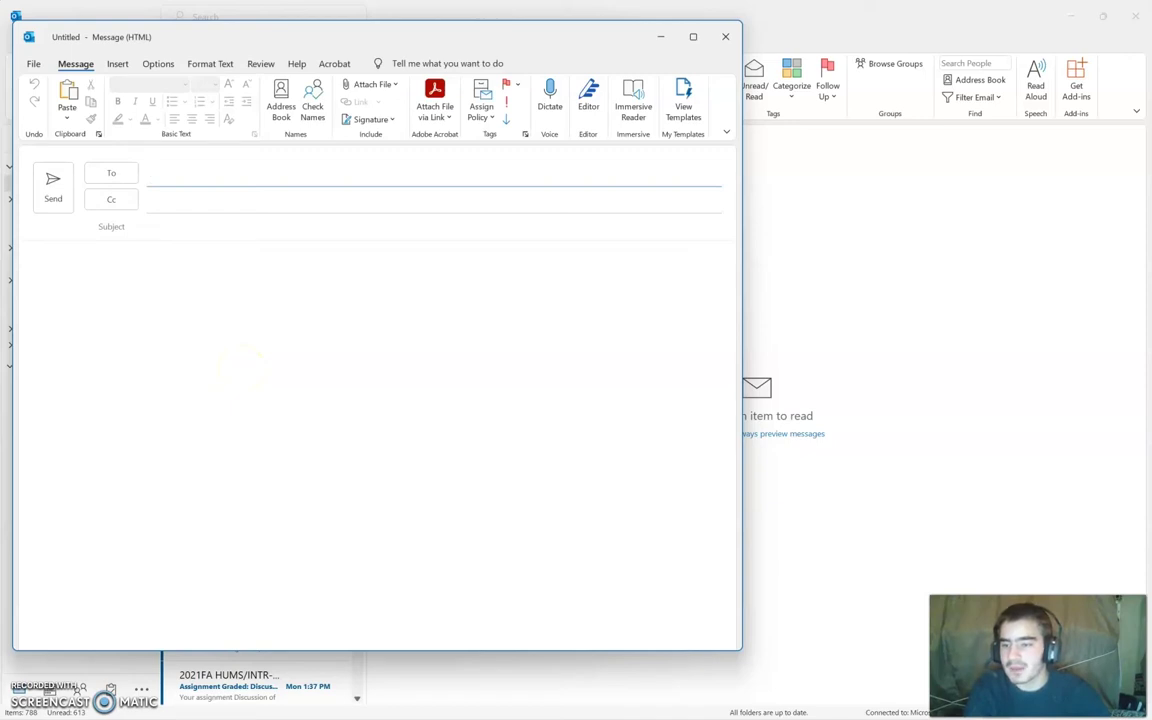
left_click(181, 173)
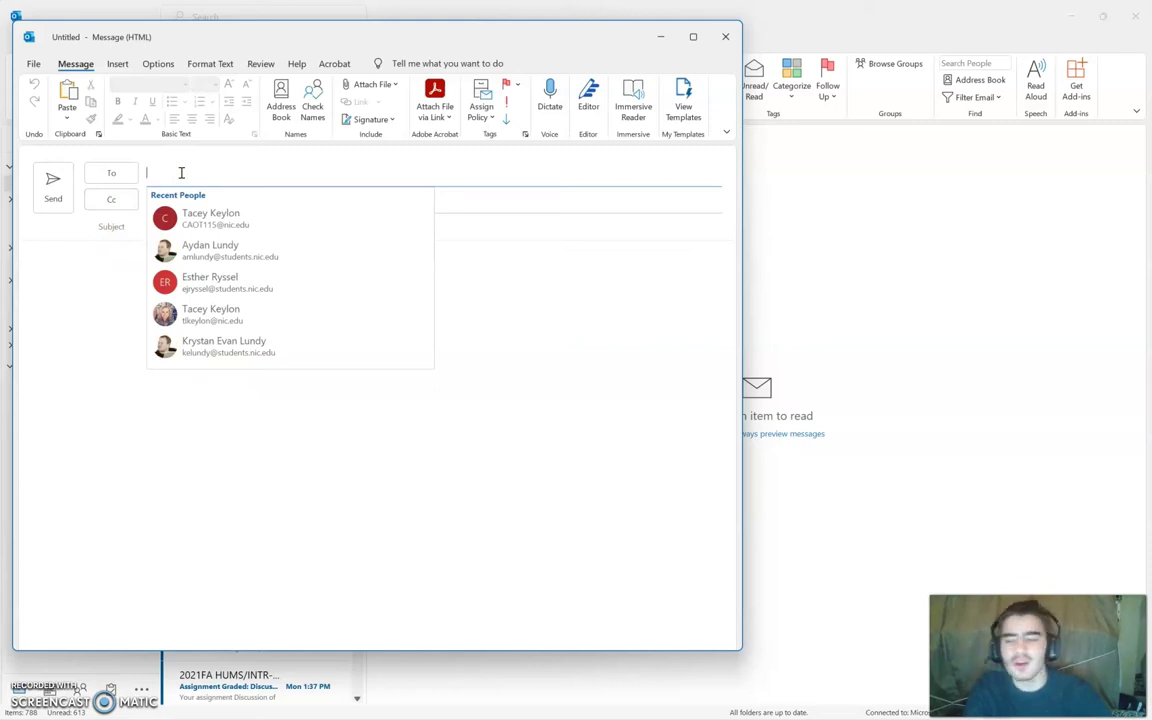
type("outl")
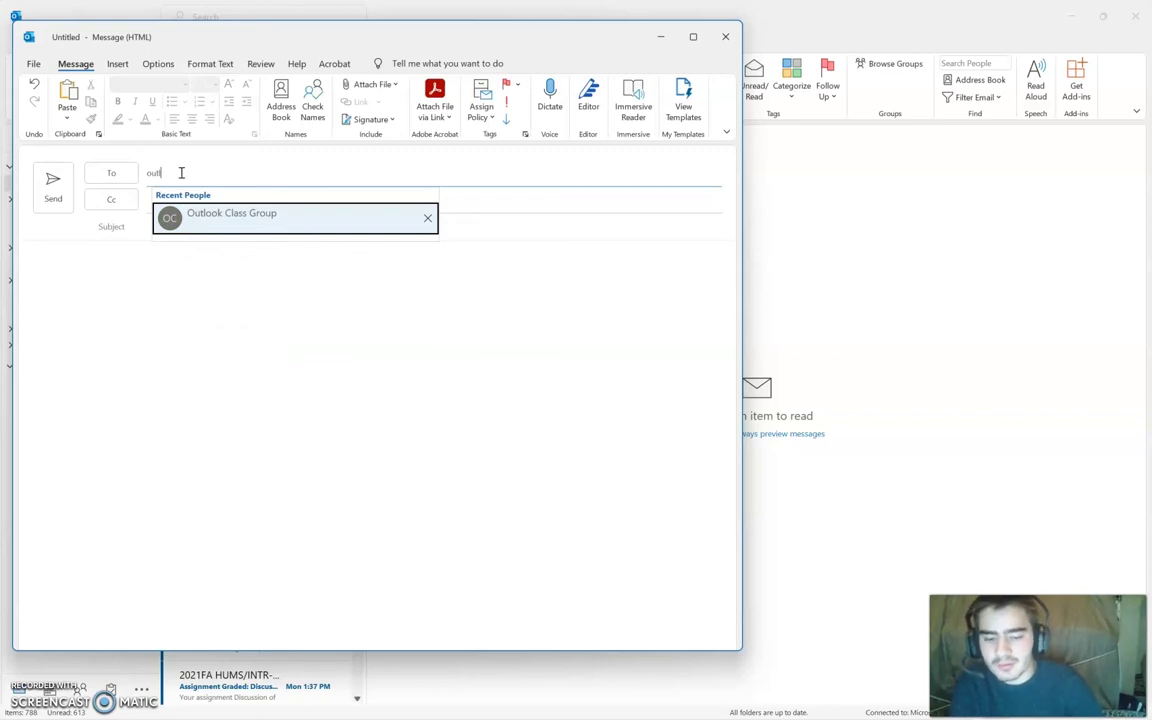
left_click(219, 202)
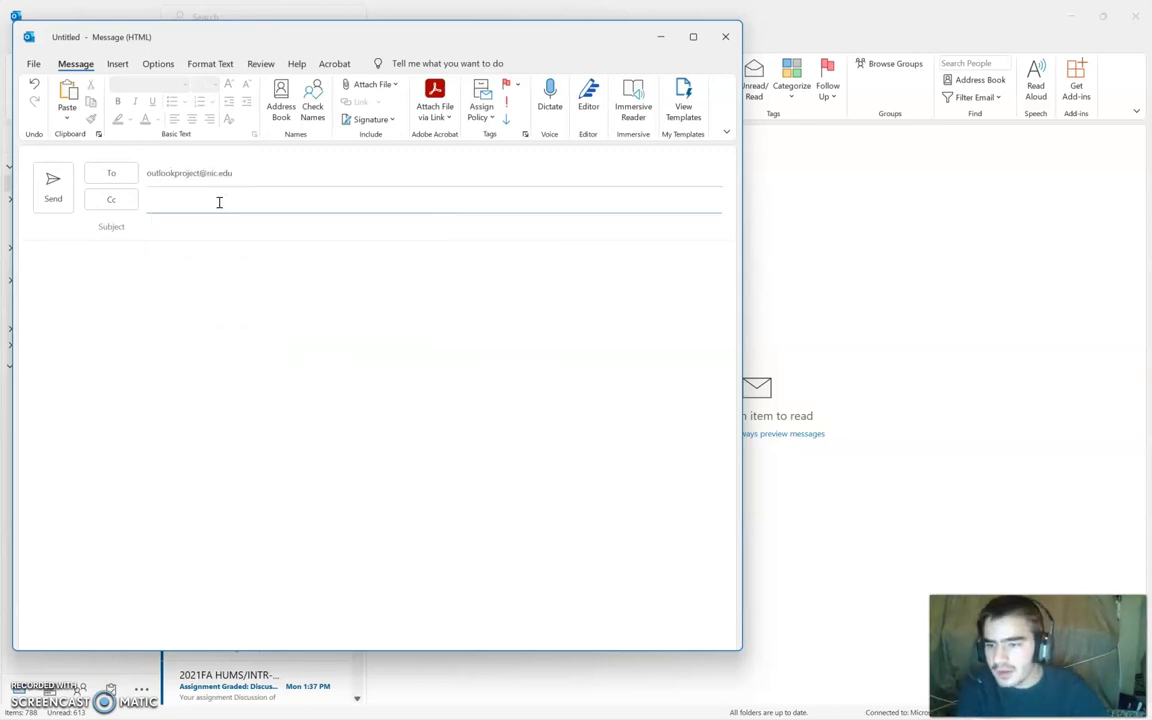
Step: Enter the subject 'Office Email Software Change'
left_click(200, 236)
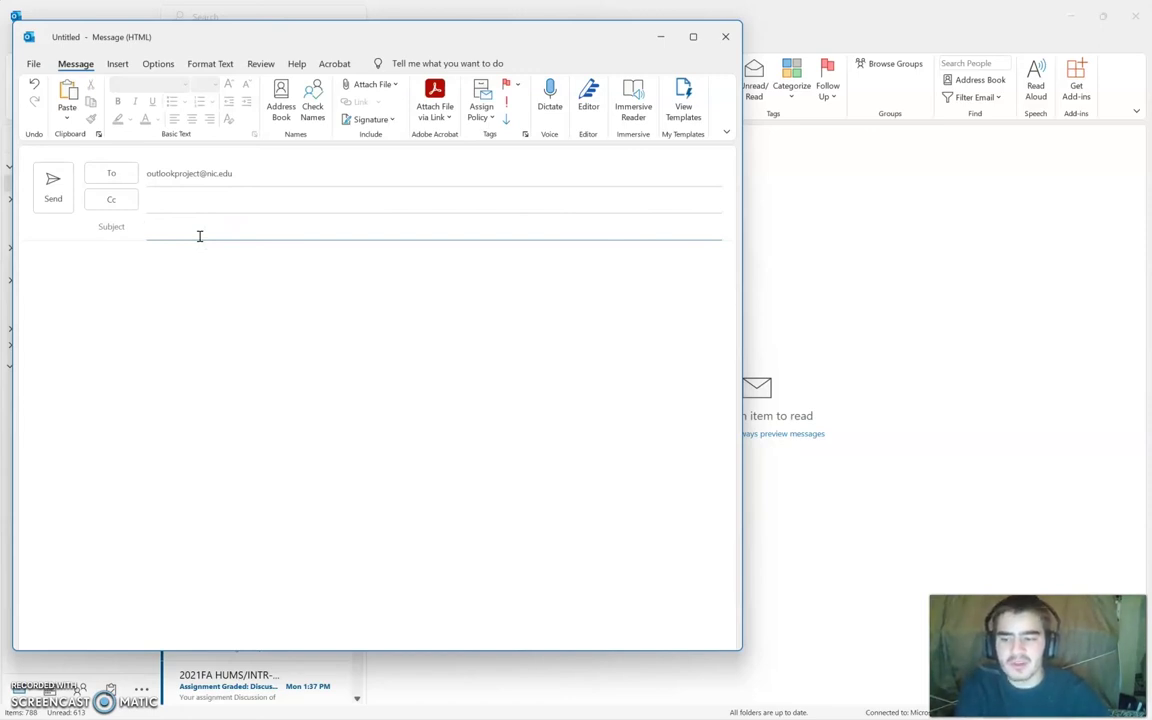
left_click(196, 231)
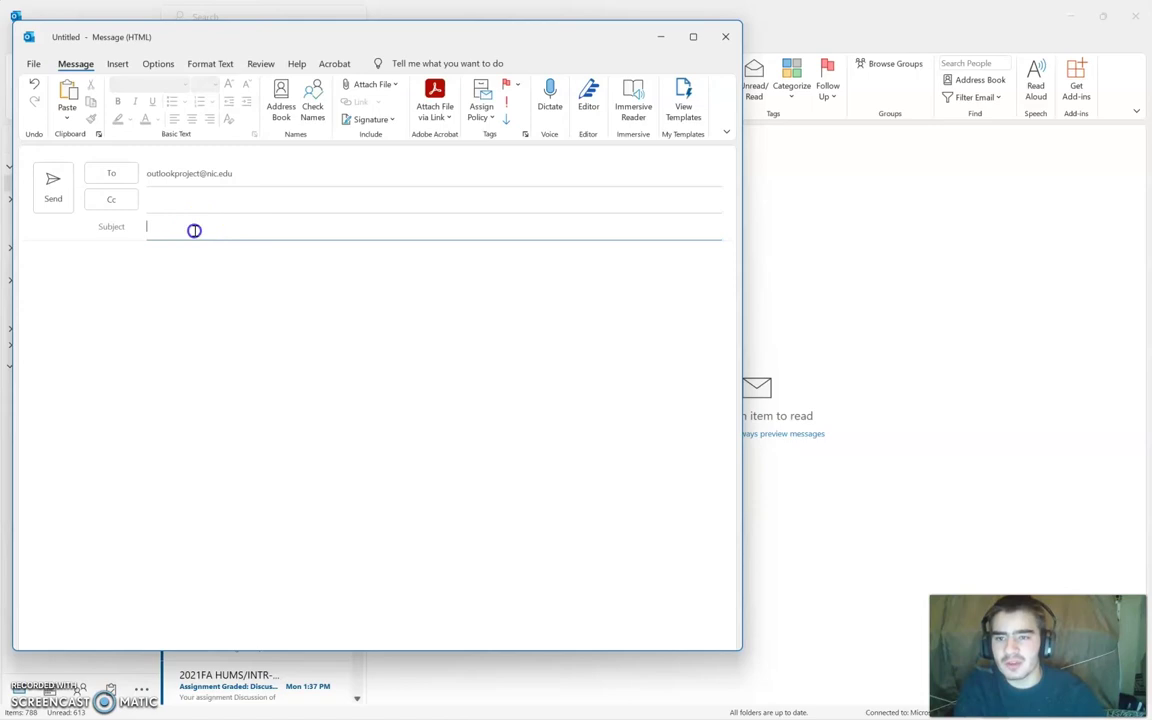
type("O")
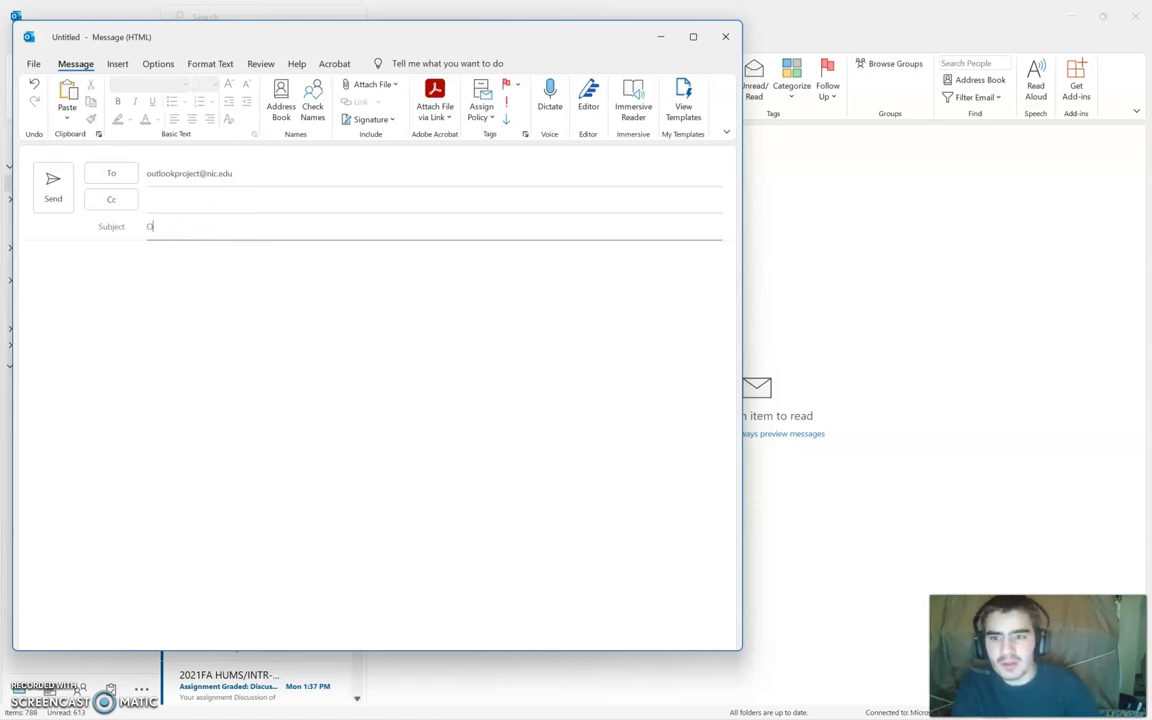
type("ff")
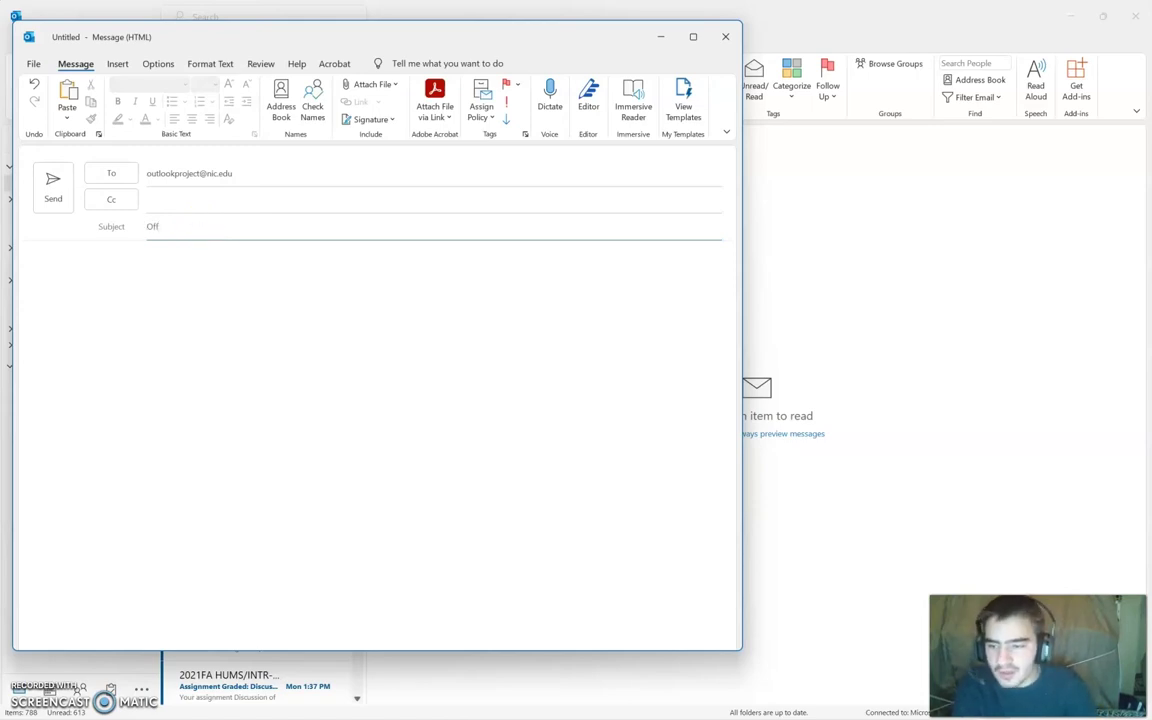
type("ice ")
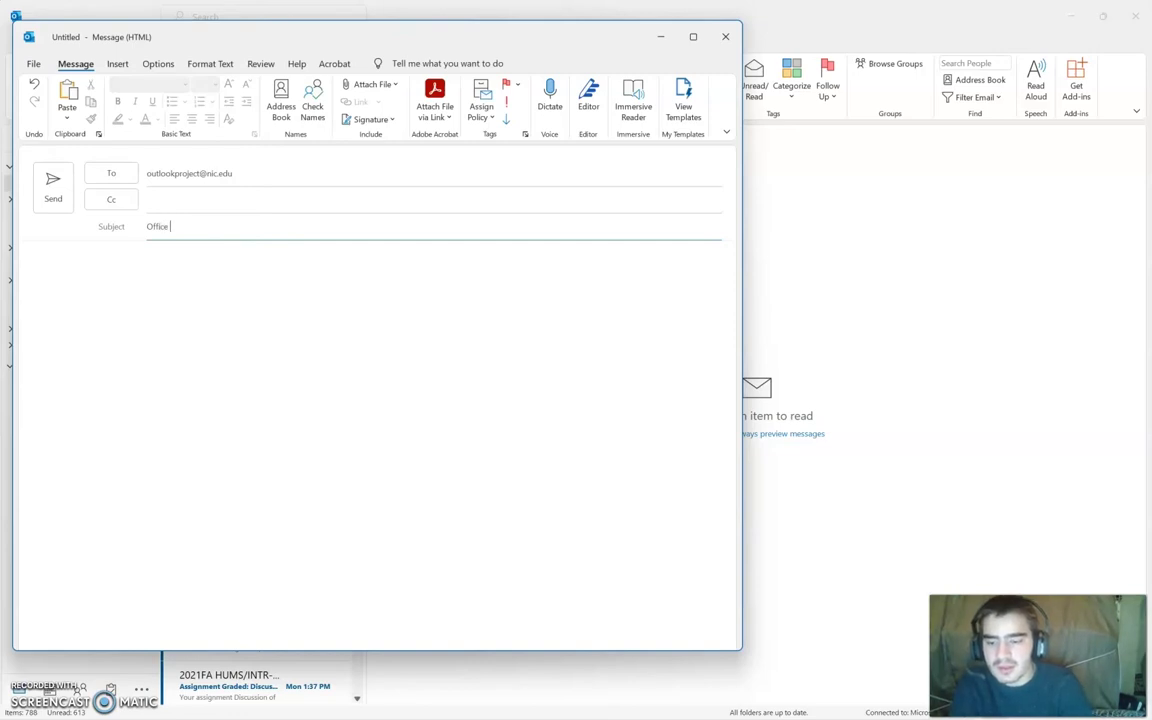
type("Email")
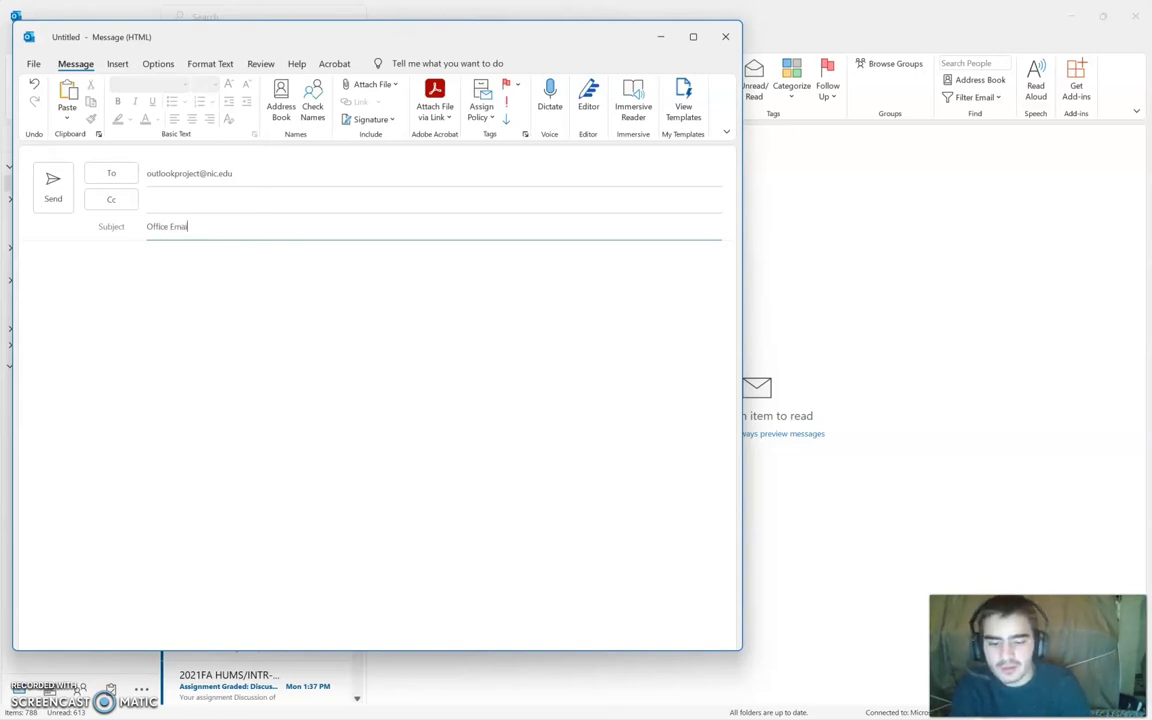
type(" 2")
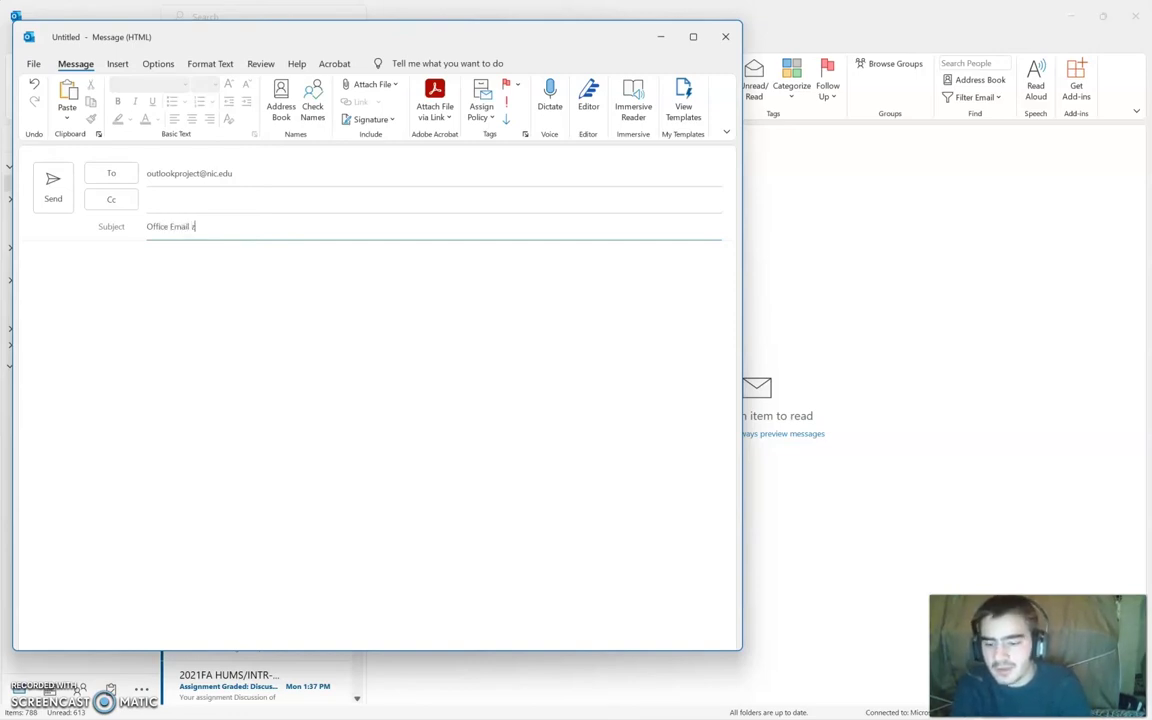
key("BackSpace")
type("Software Change")
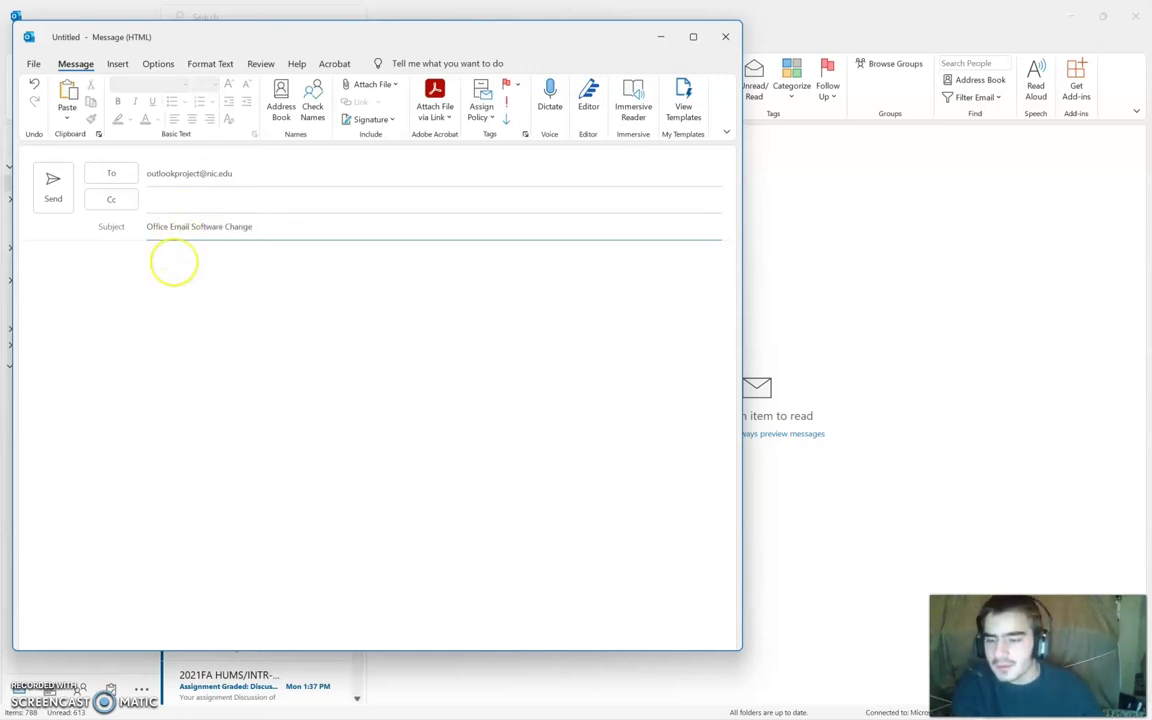
Step: Type 'Hello Staff,', the note about switching to Outlook, and a Sincerely closing, then minimize the draft
left_click(170, 261)
type("H")
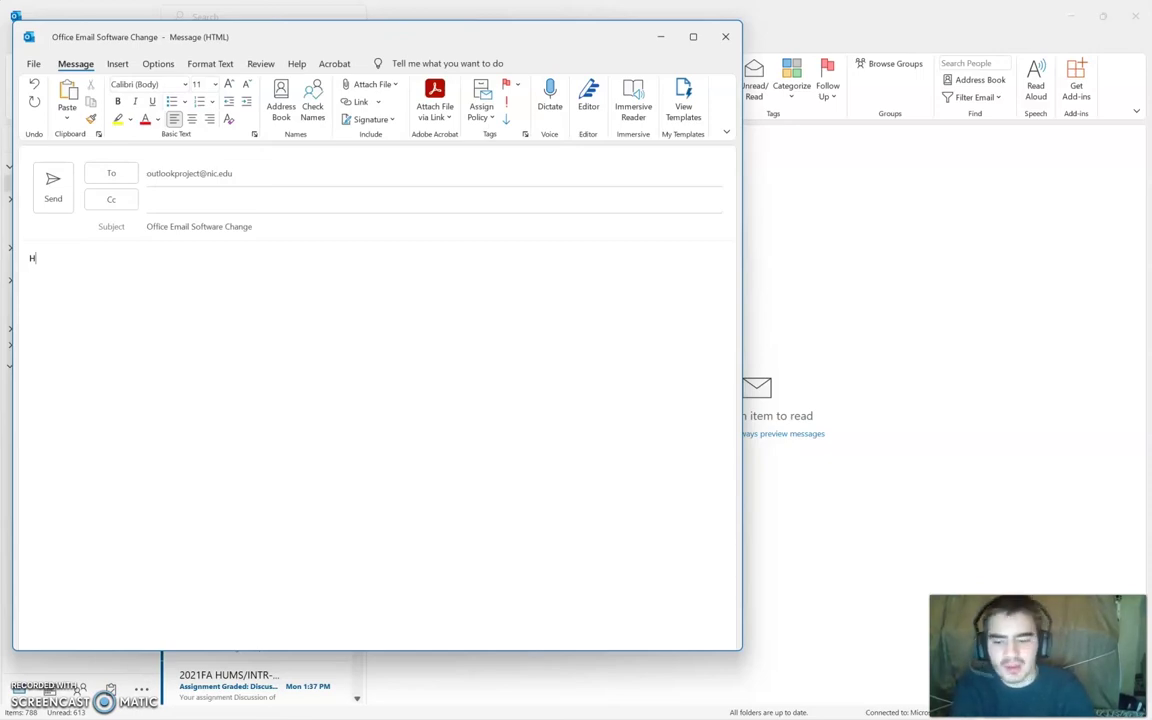
type("ello")
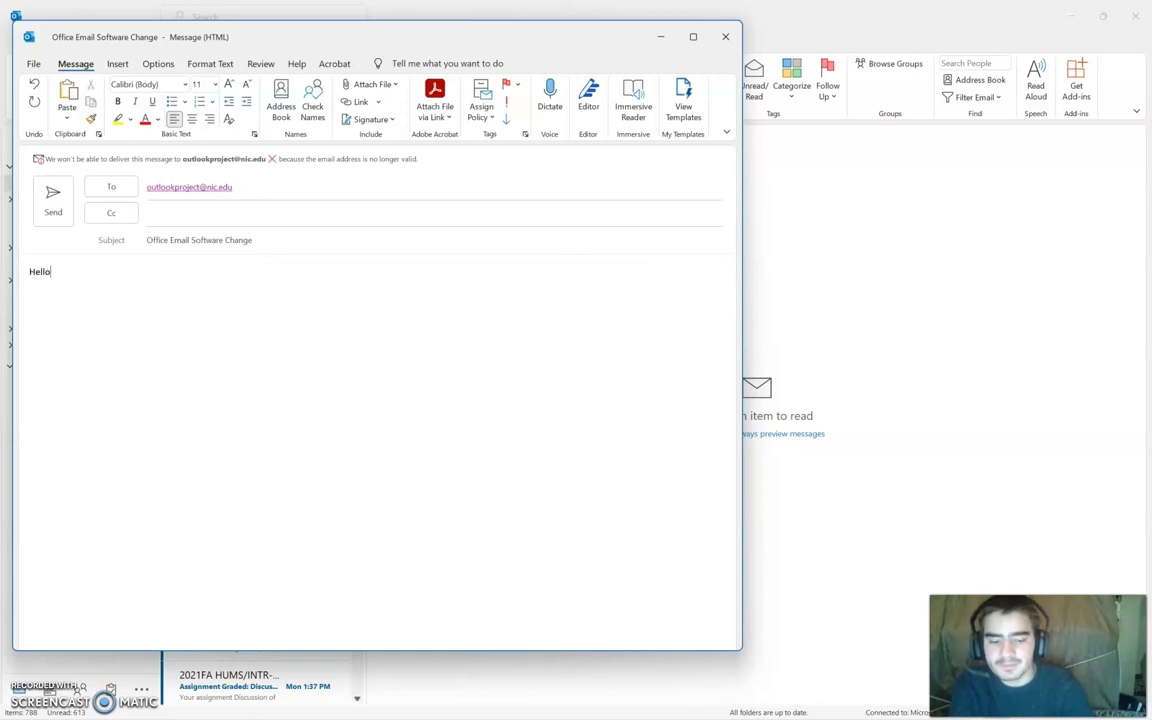
type(" St")
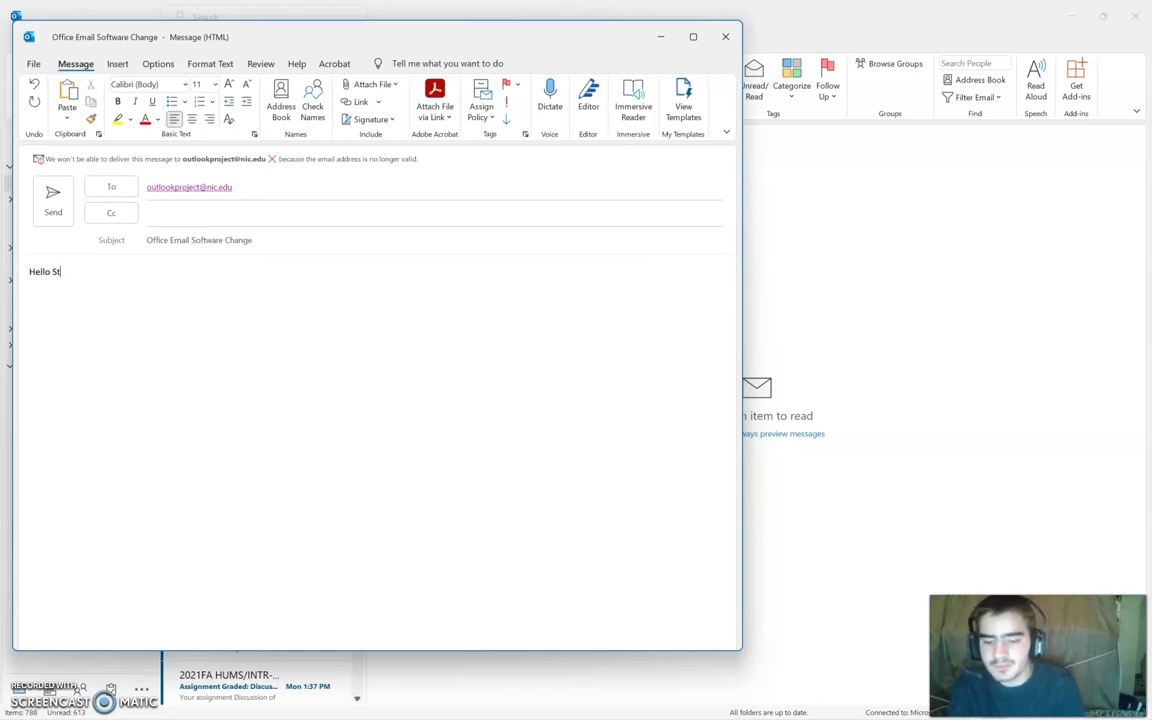
type("aff,")
key("Return")
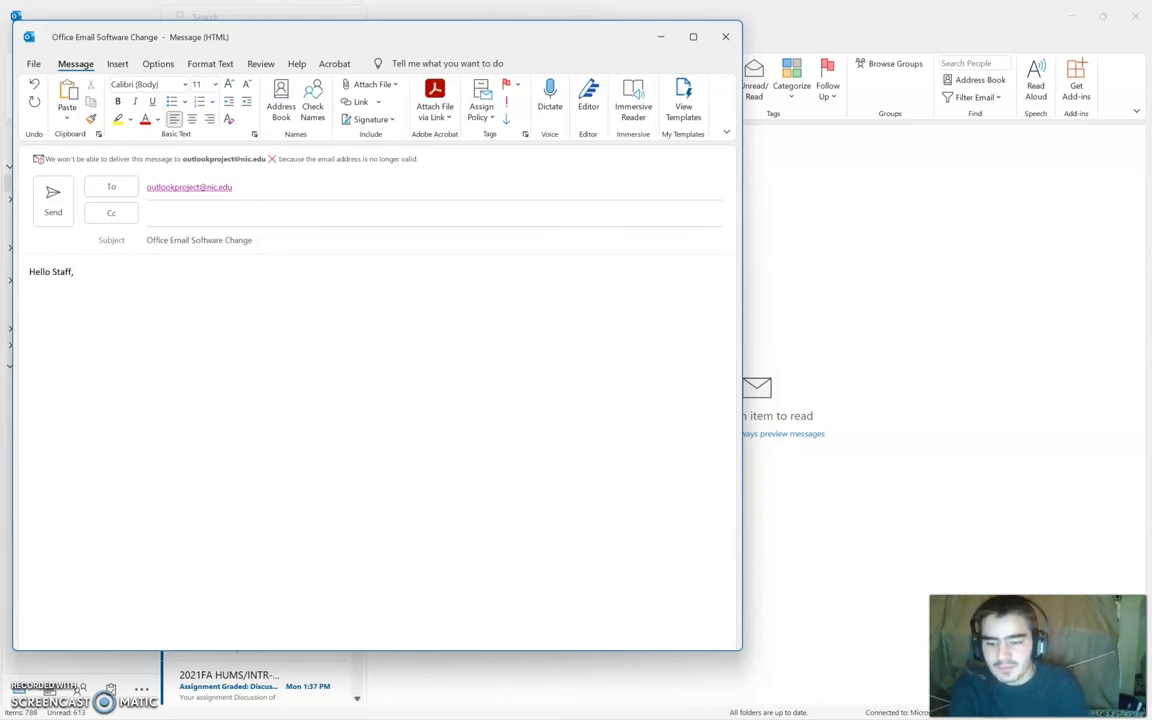
type("The office ")
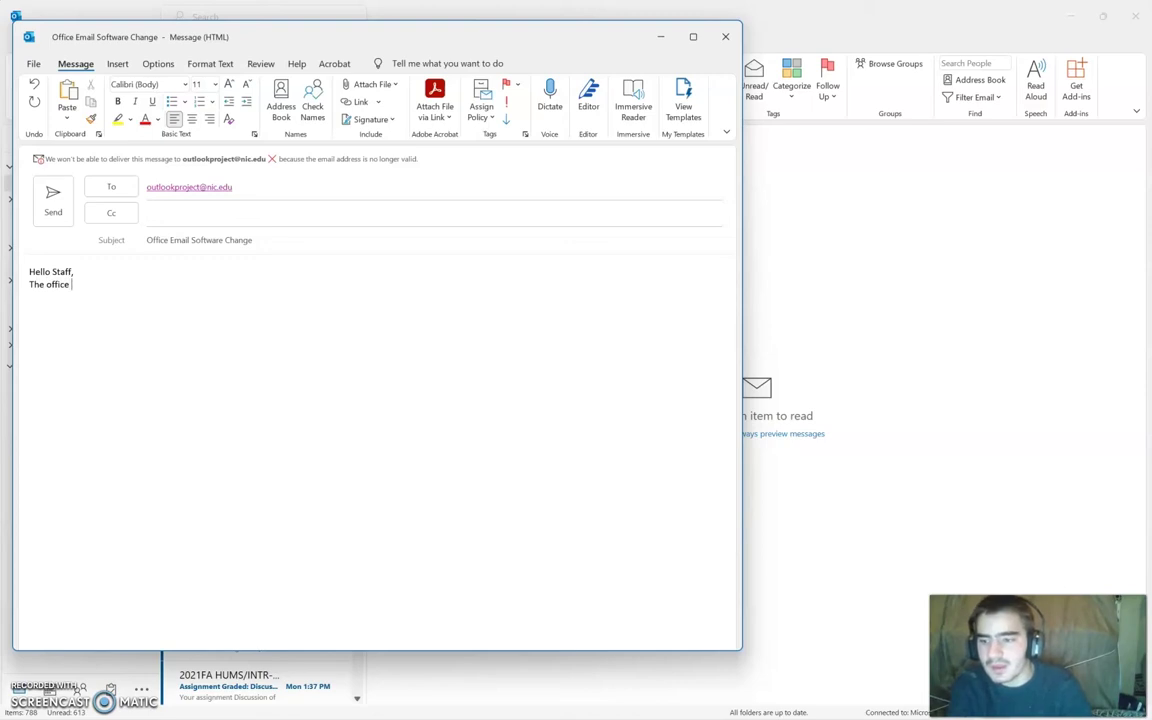
type("is switching t")
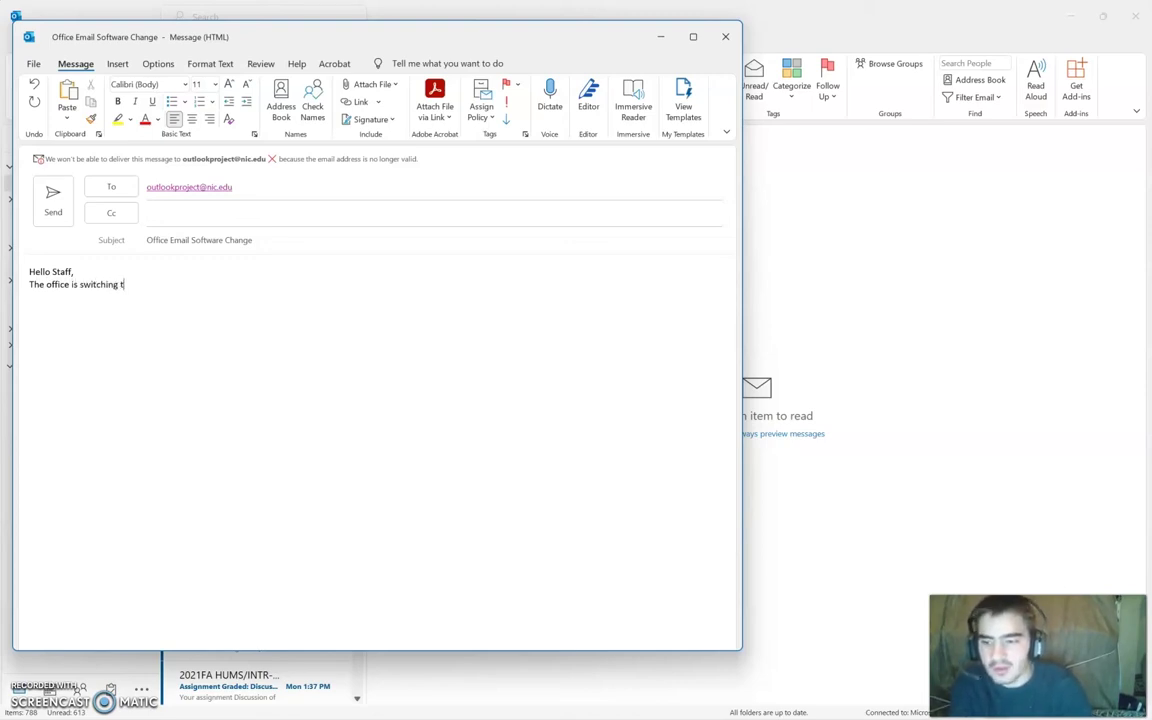
key("BackSpace")
type("fr")
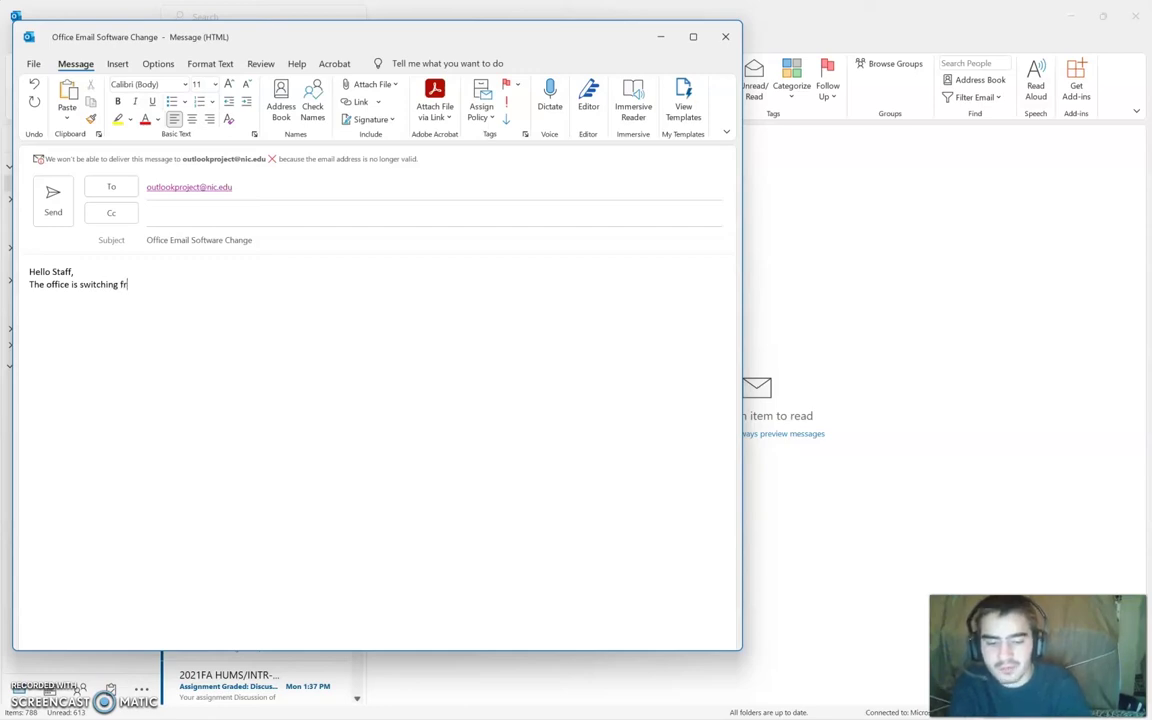
type("om our previous email")
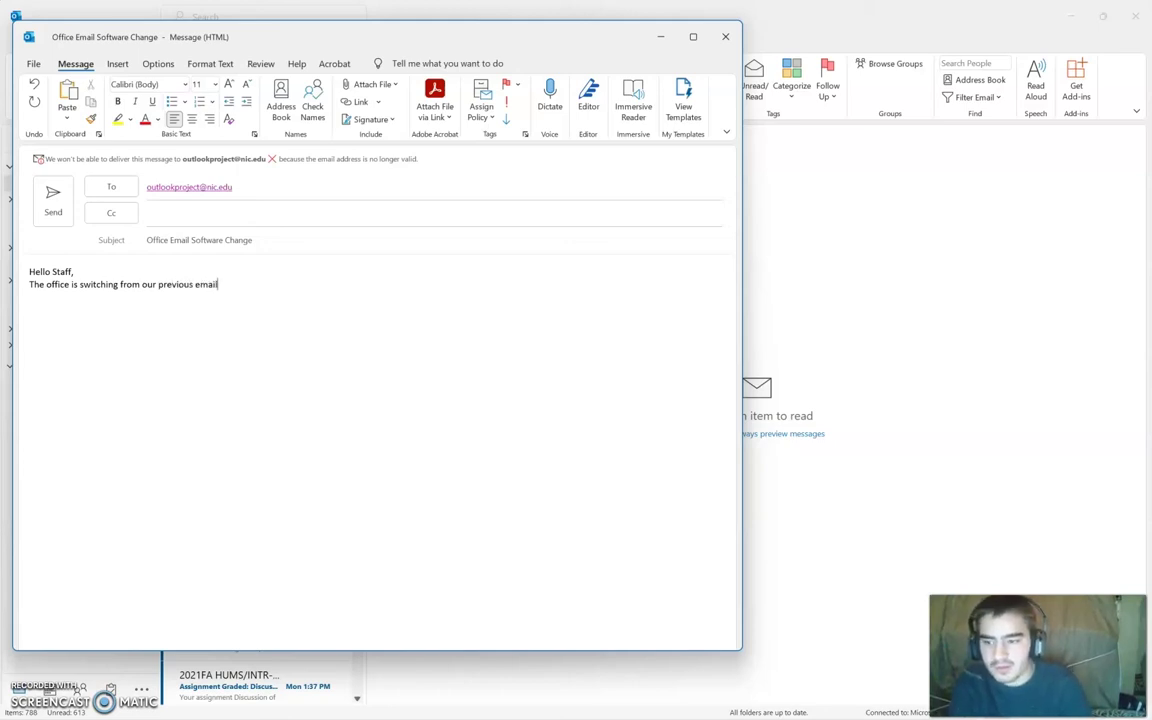
type(" soft")
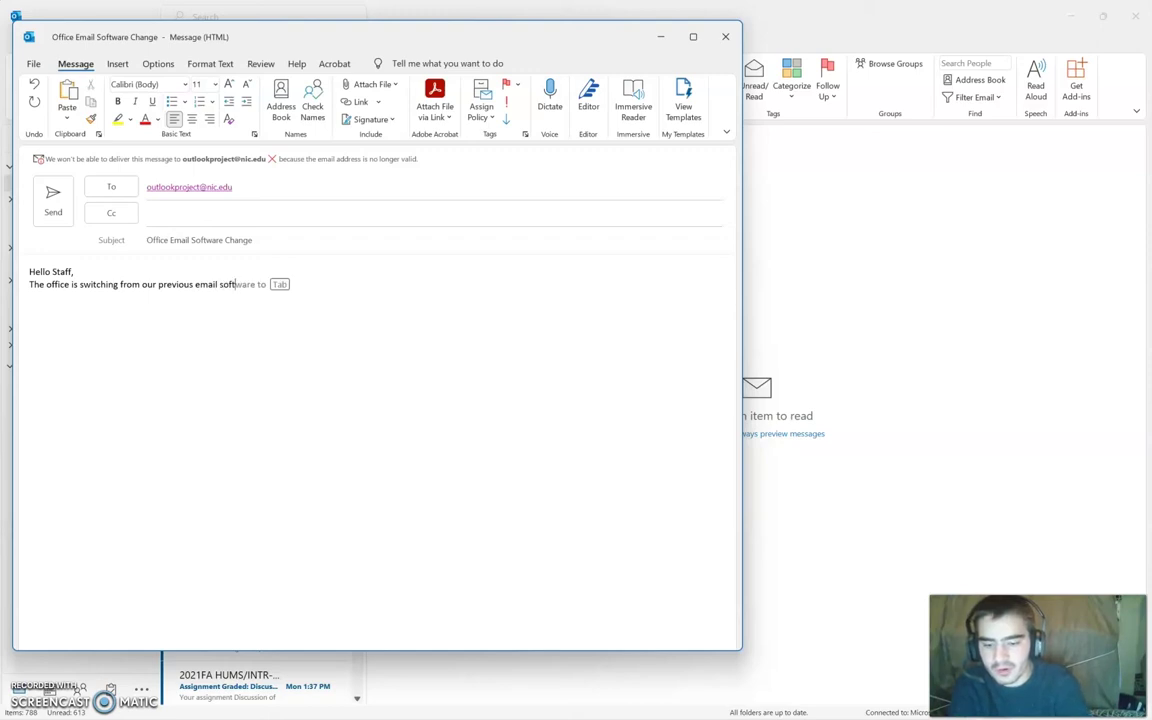
type("ware to Outlook!")
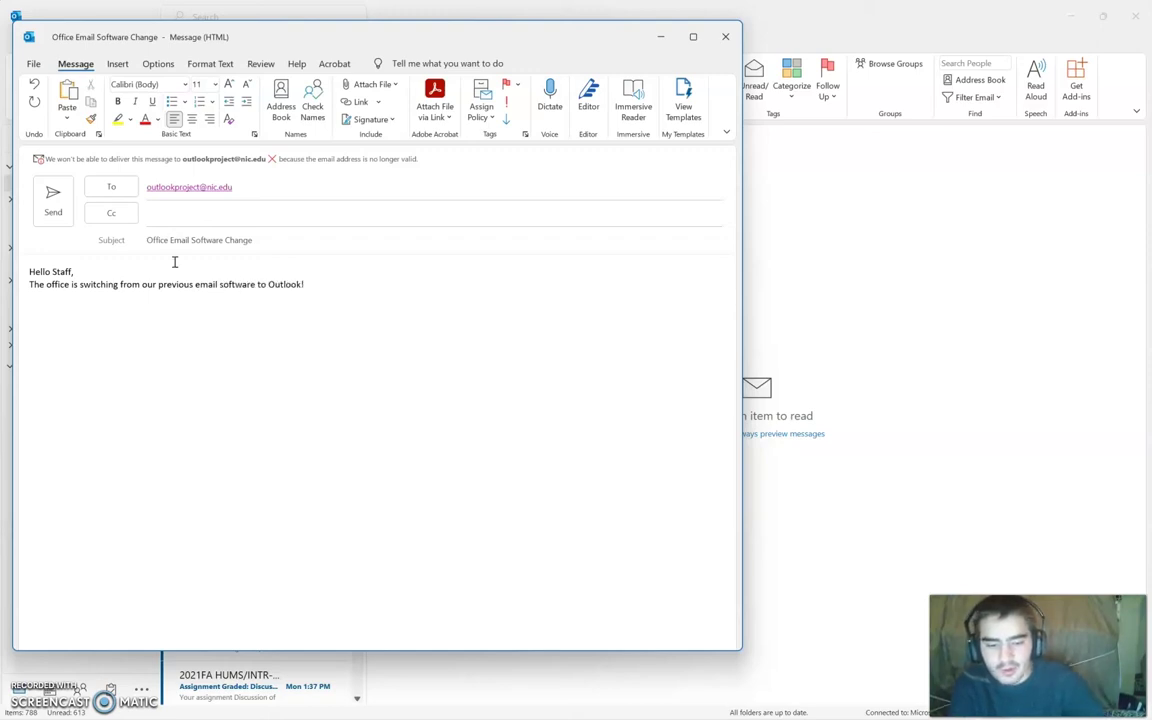
type(" Just wanted to update and in")
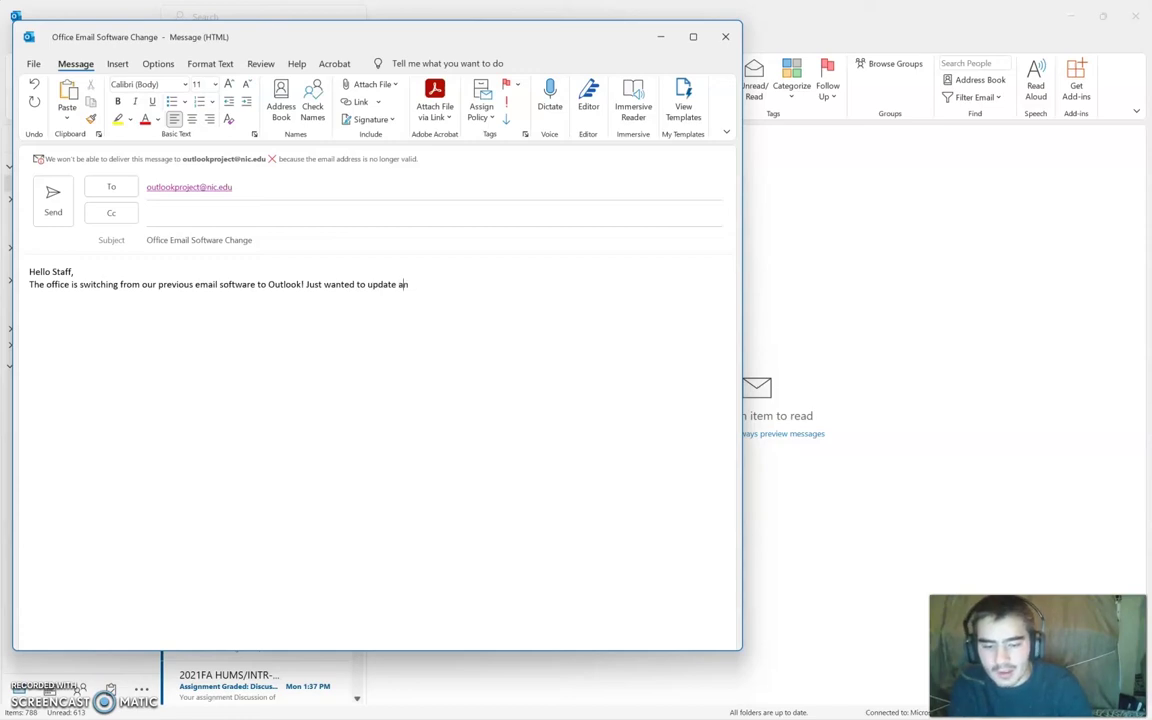
type("form y")
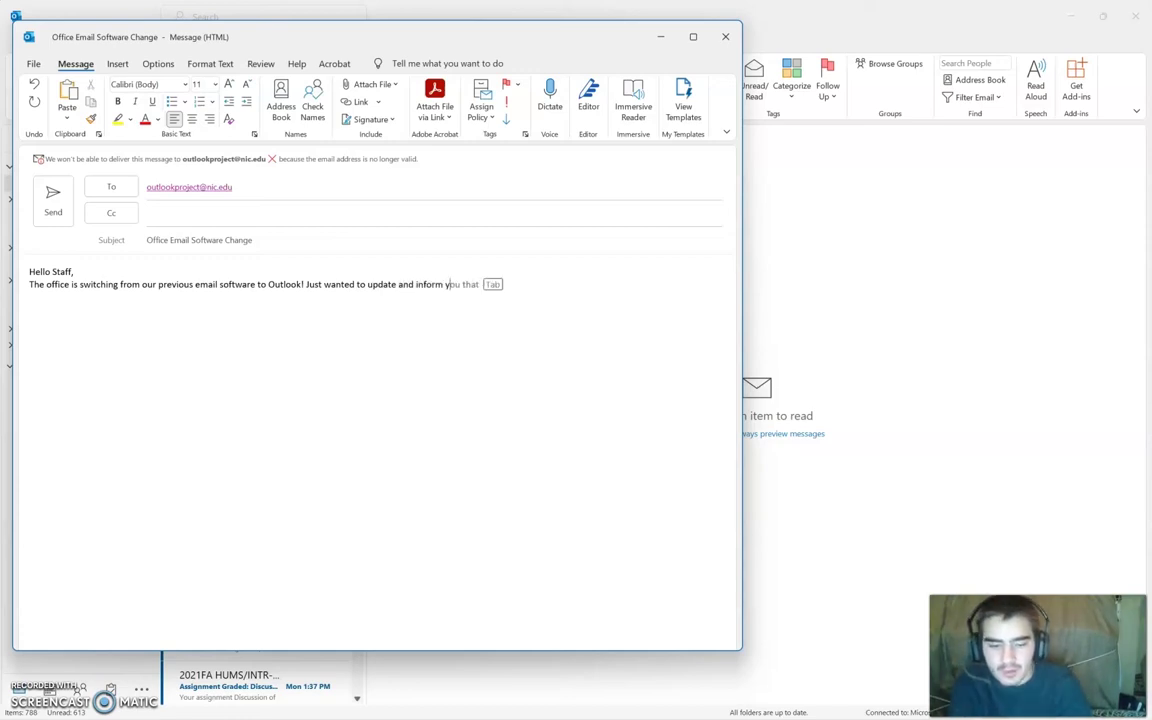
type("ou about")
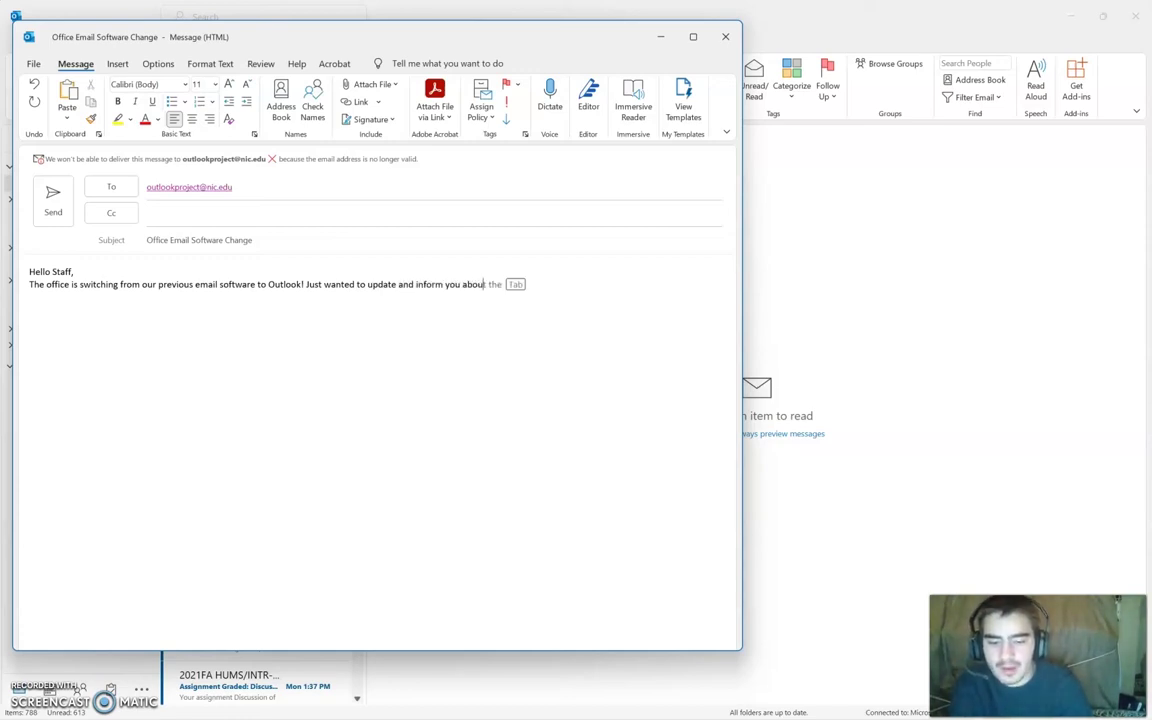
type(" this im")
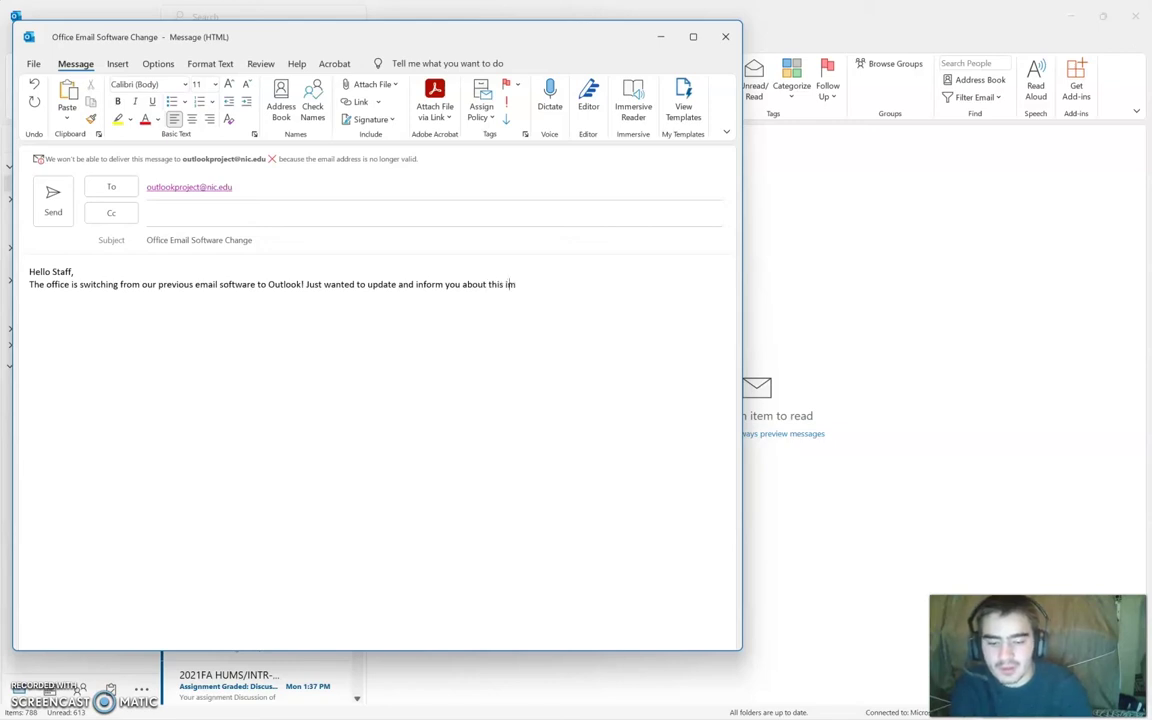
type("portant iss")
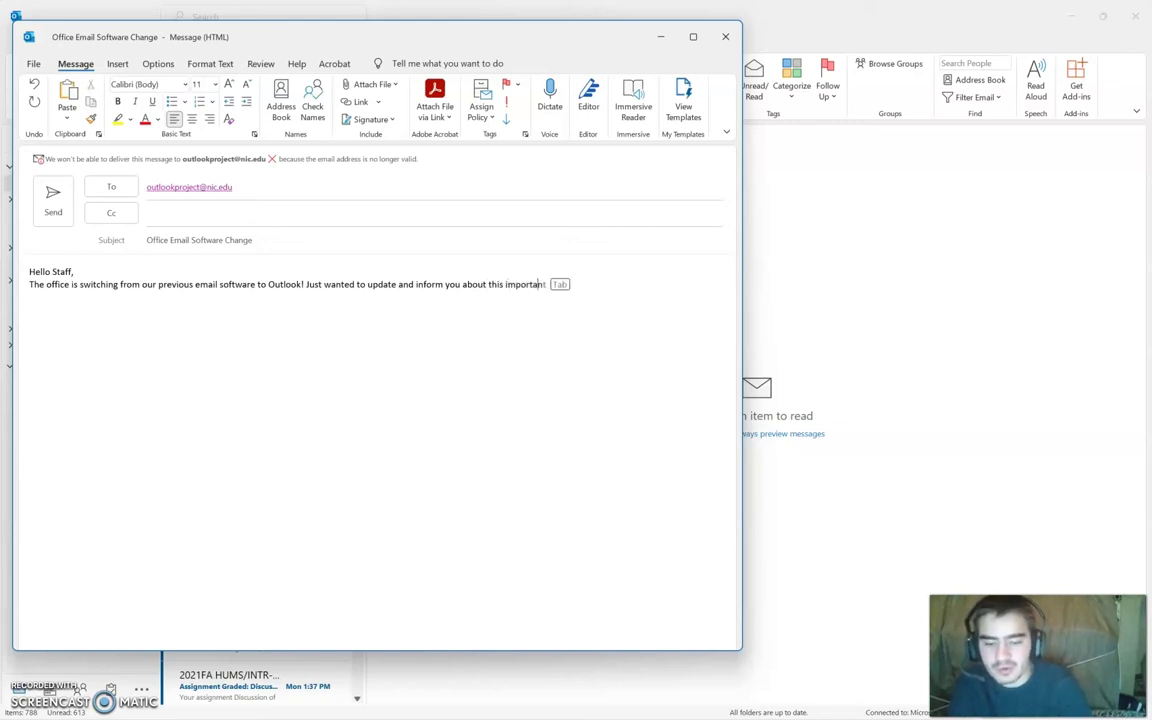
type("ue. ")
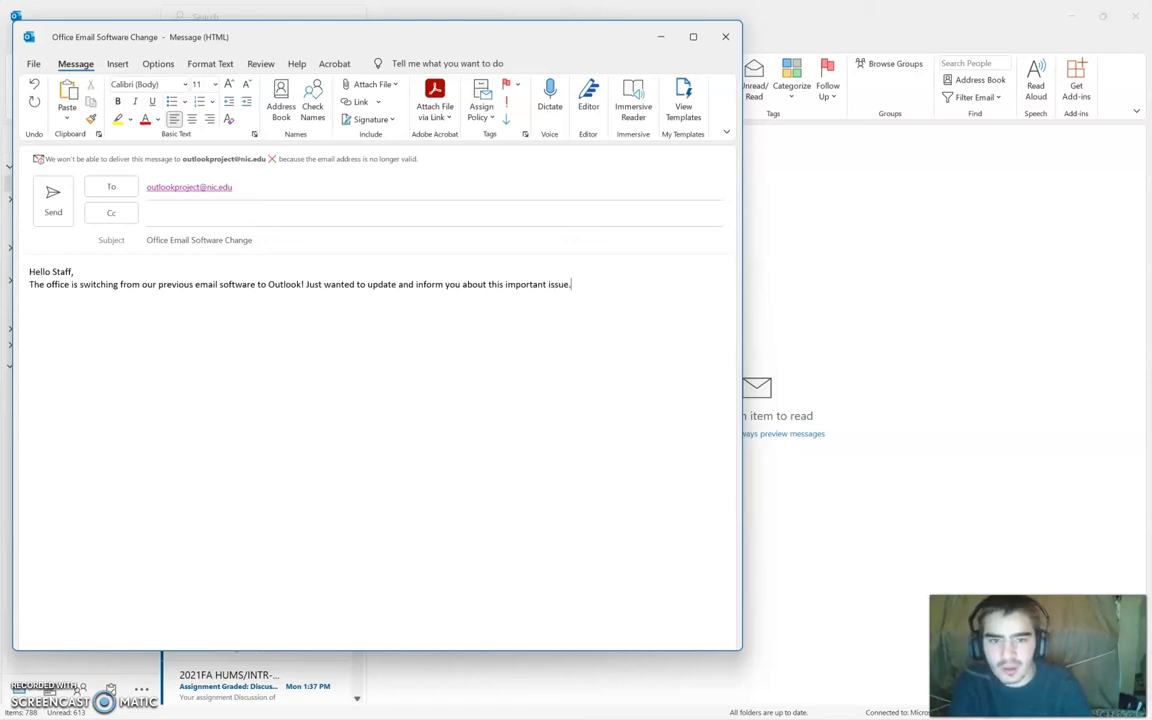
type("Si")
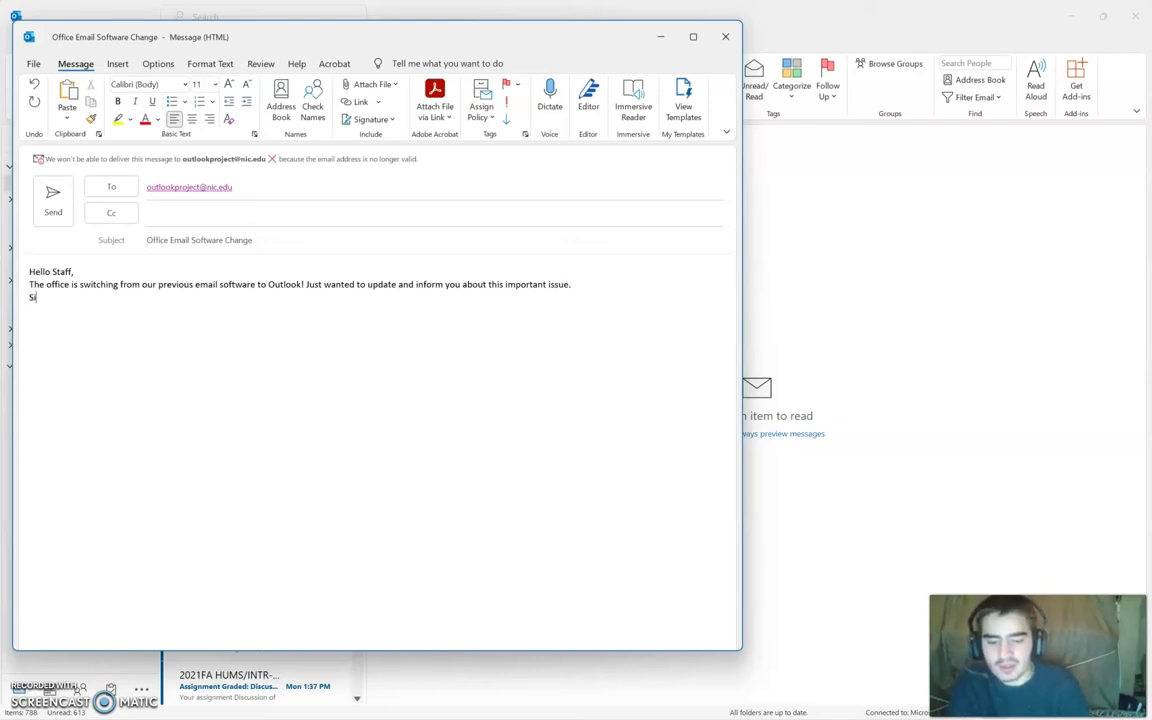
type("ncerely,")
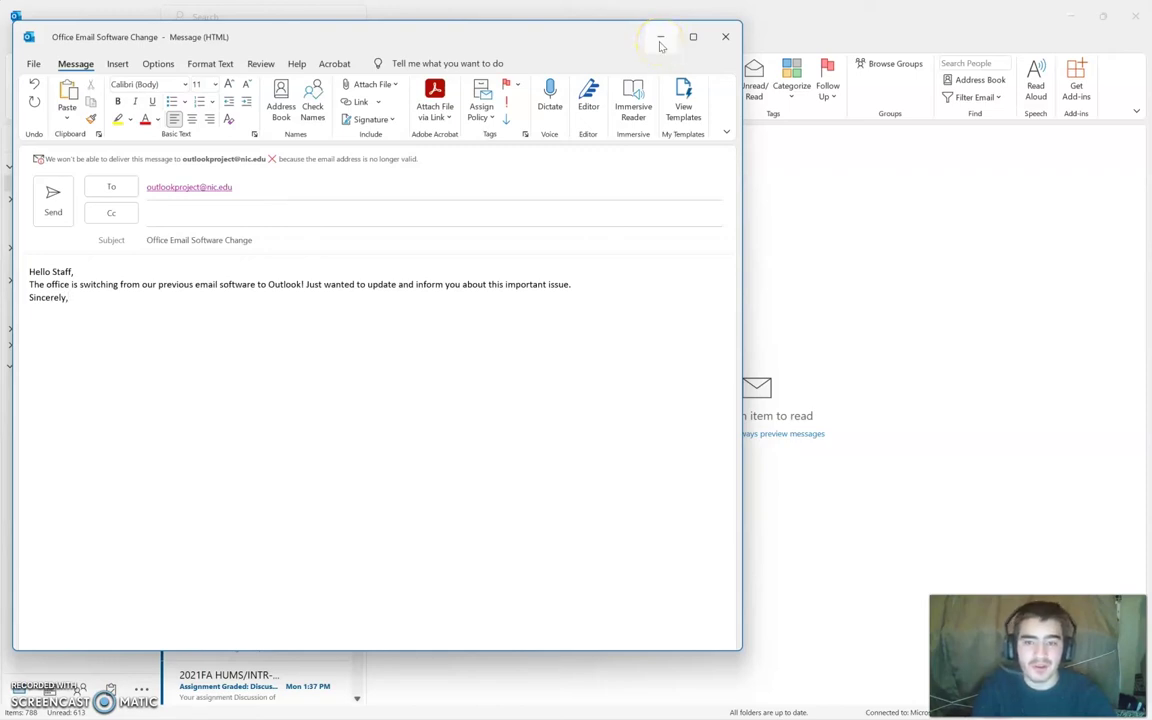
left_click(660, 38)
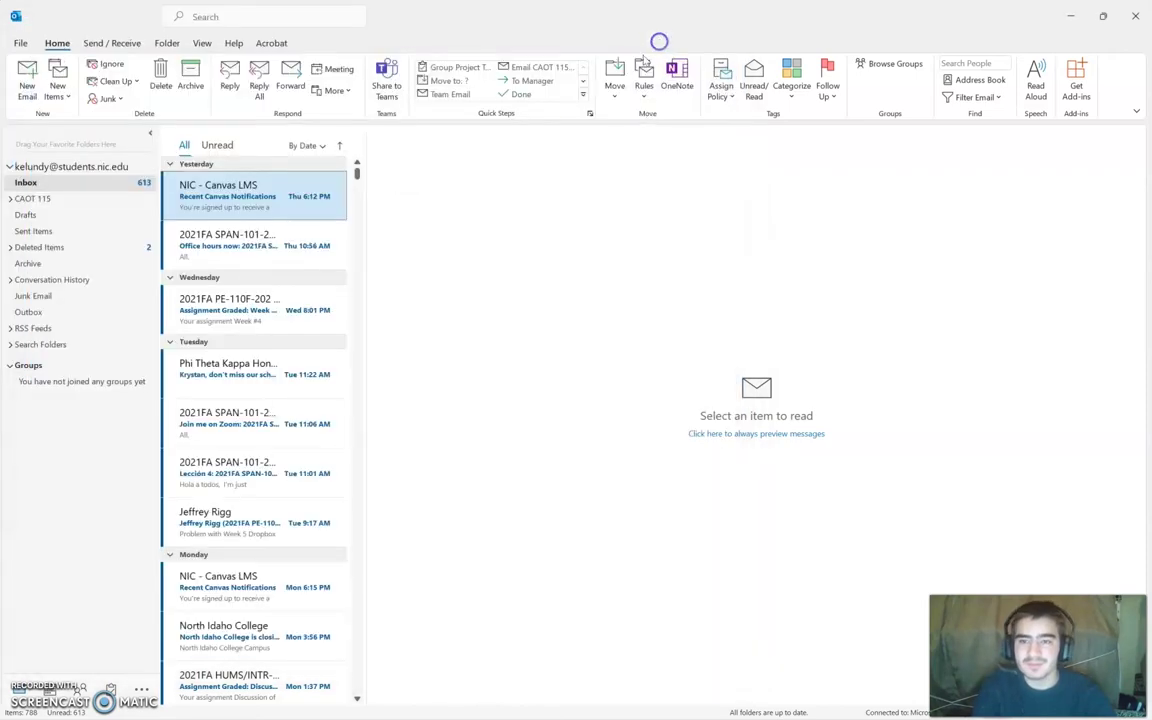
Step: Open the Outlook Options dialog from the File view
left_click(20, 43)
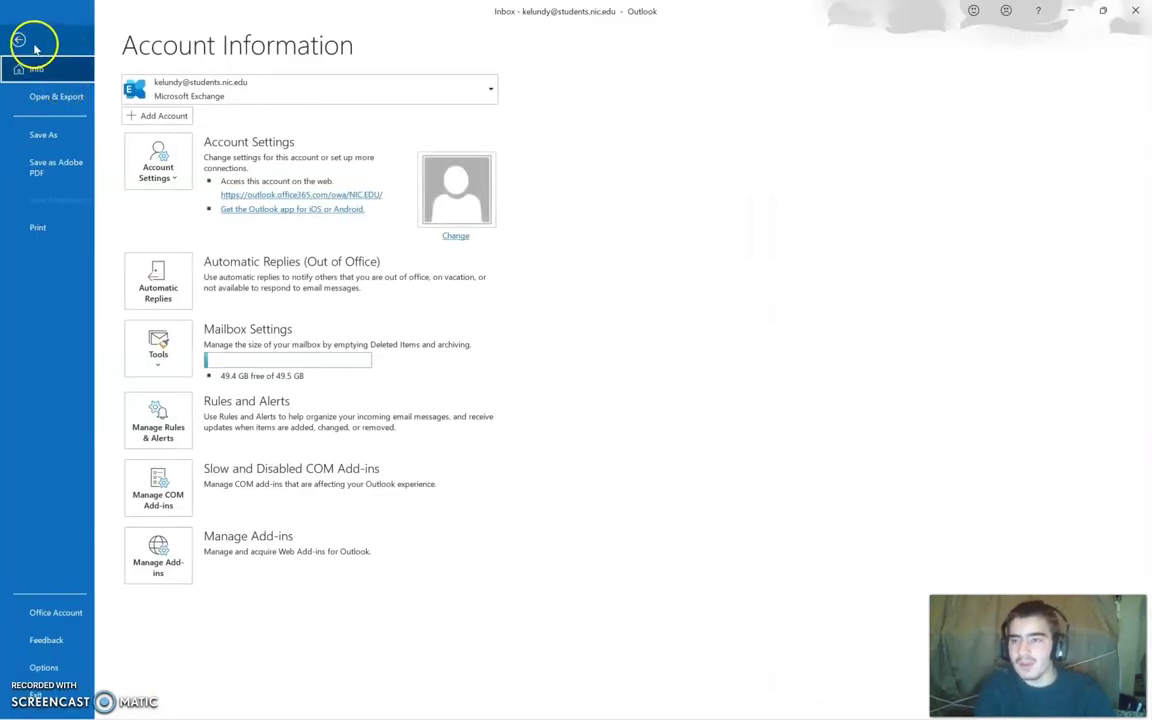
left_click(18, 40)
left_click(21, 43)
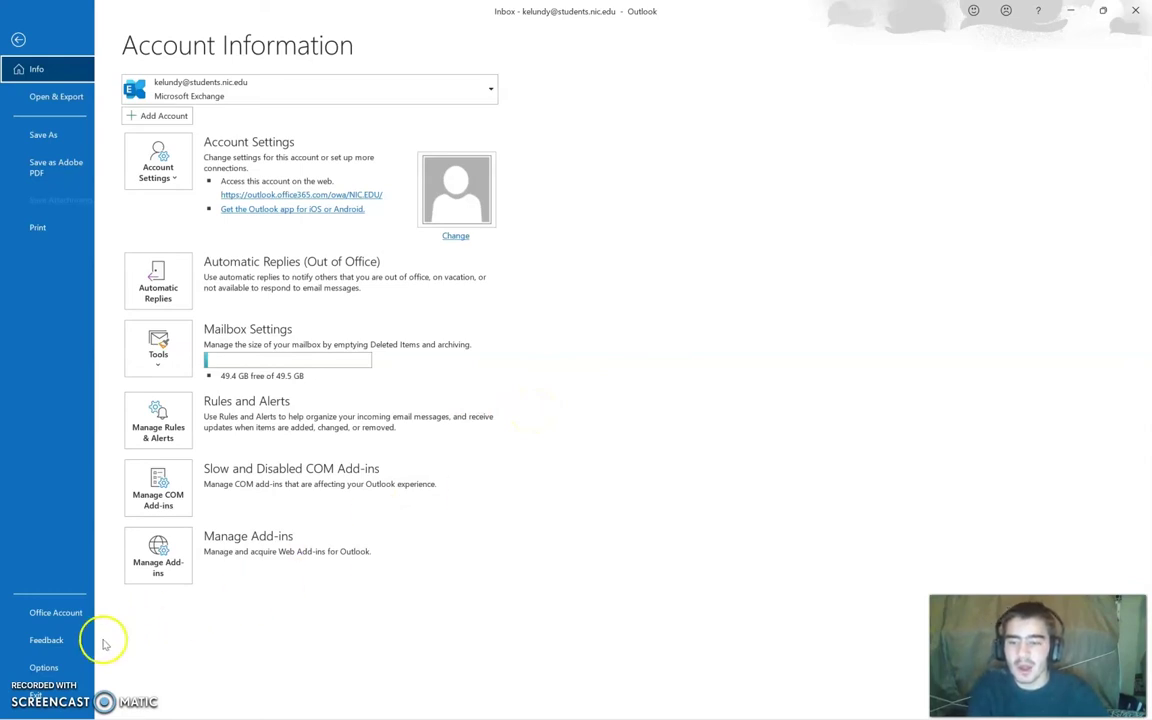
left_click(44, 668)
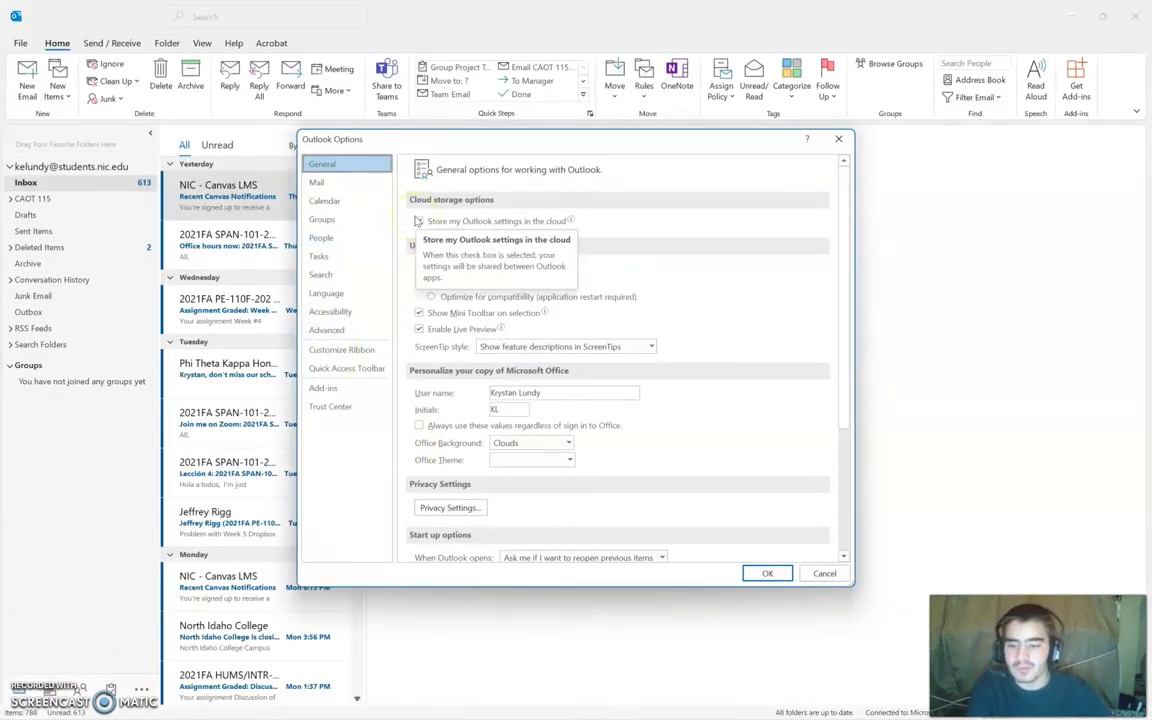
Step: Go to the Mail page of Outlook Options and open Stationery and Fonts
left_click(335, 168)
left_click(329, 182)
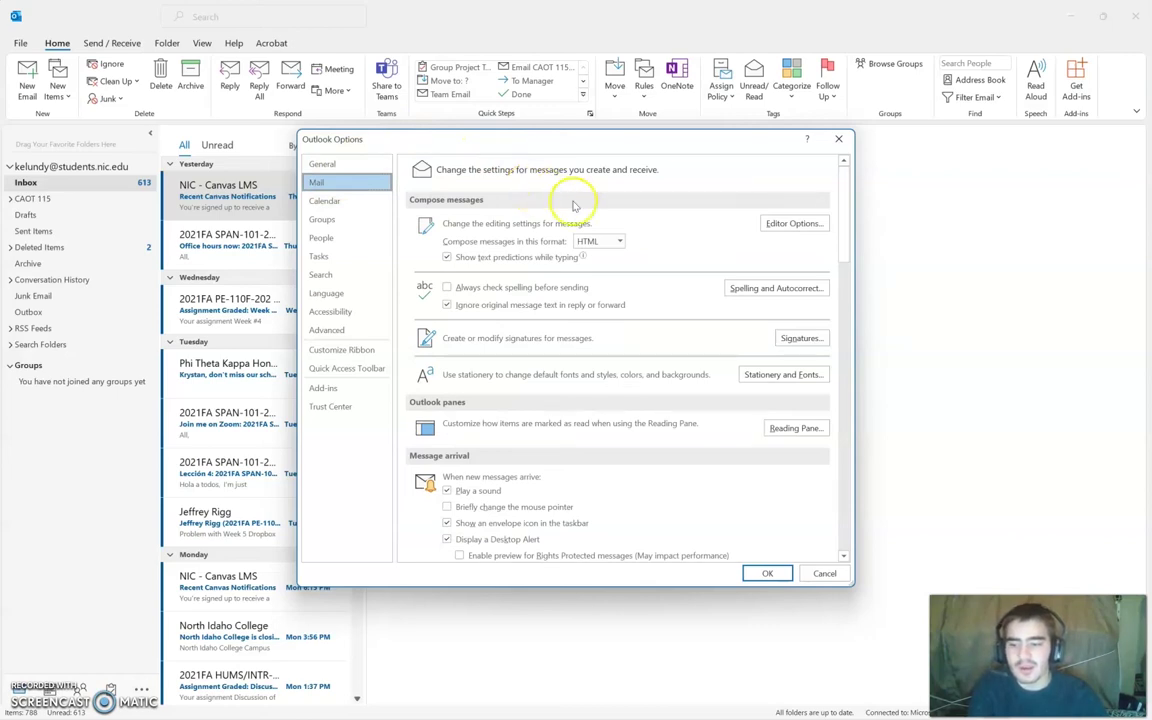
left_click(751, 376)
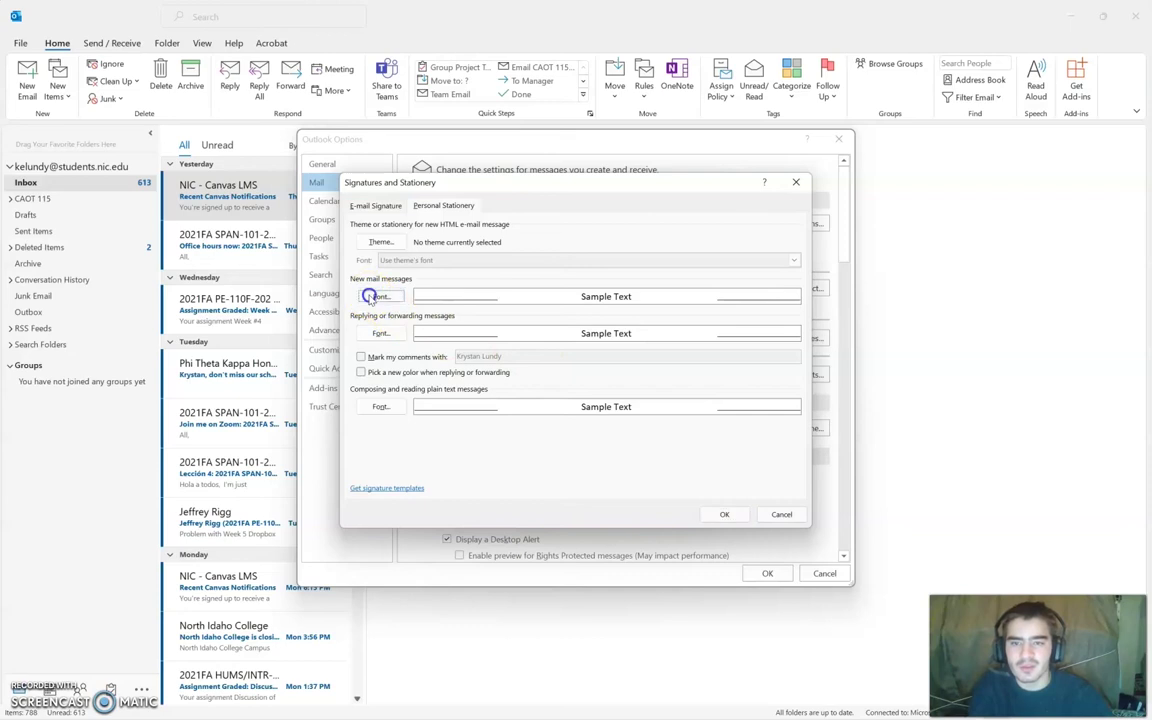
Step: Set the new mail message font to black Times New Roman, Regular, 12
left_click(378, 297)
left_click(492, 247)
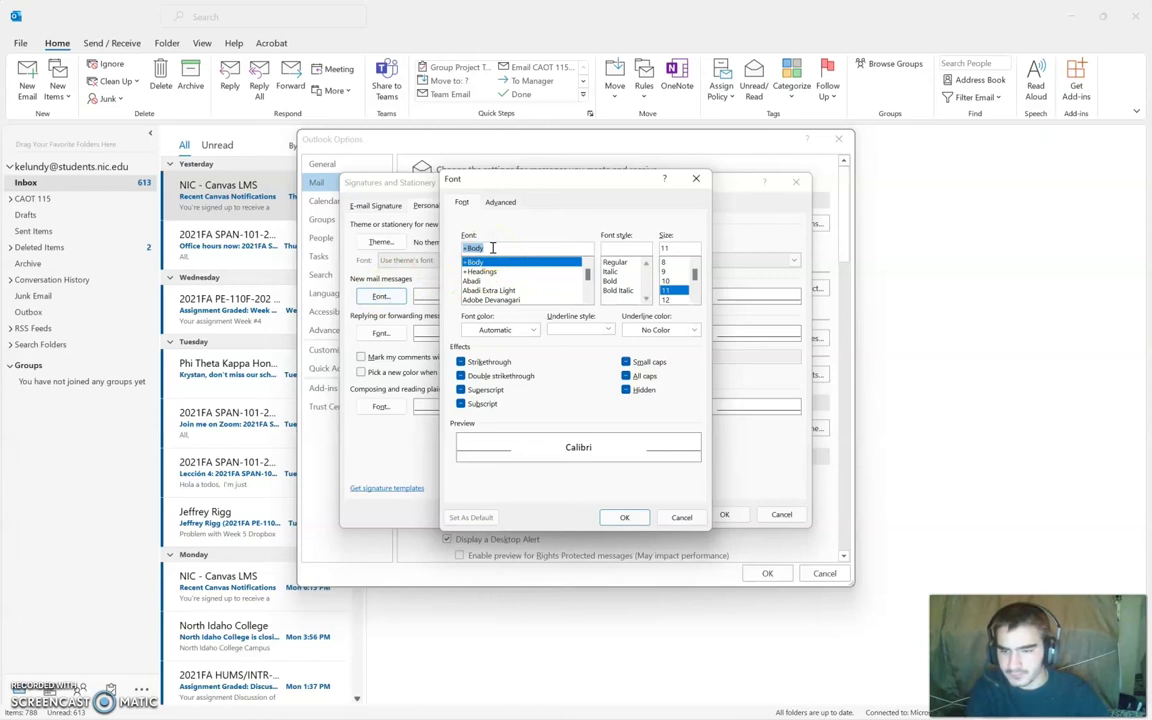
type("Ti")
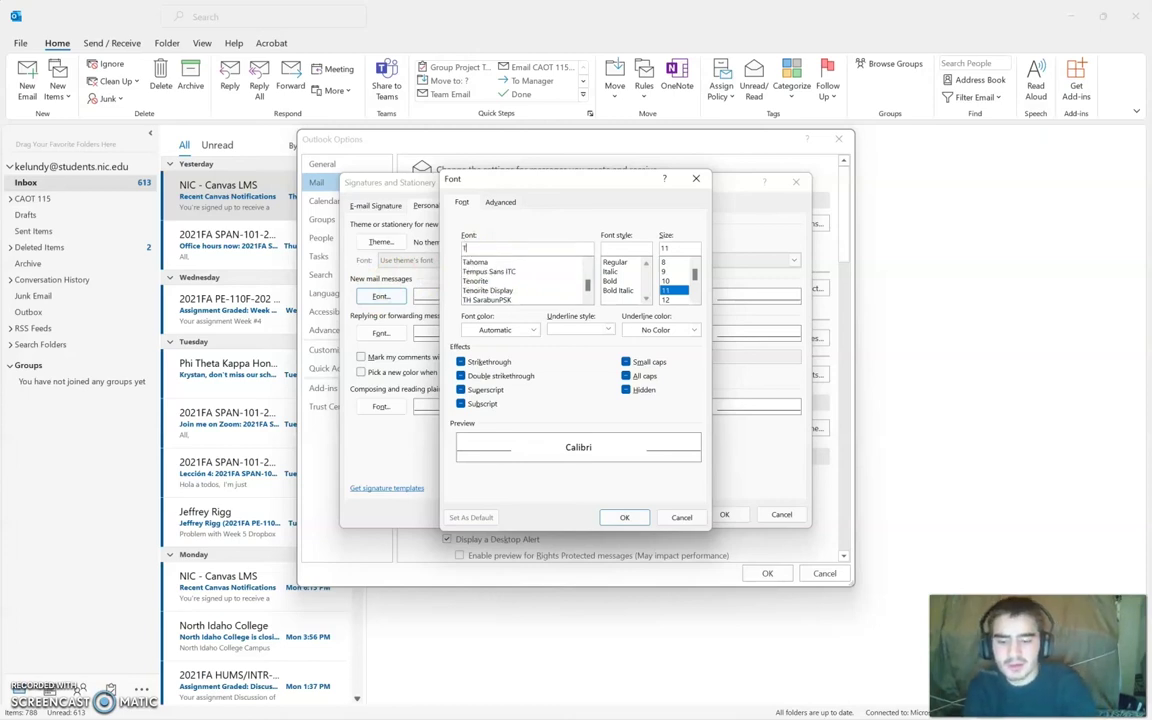
type("mes New")
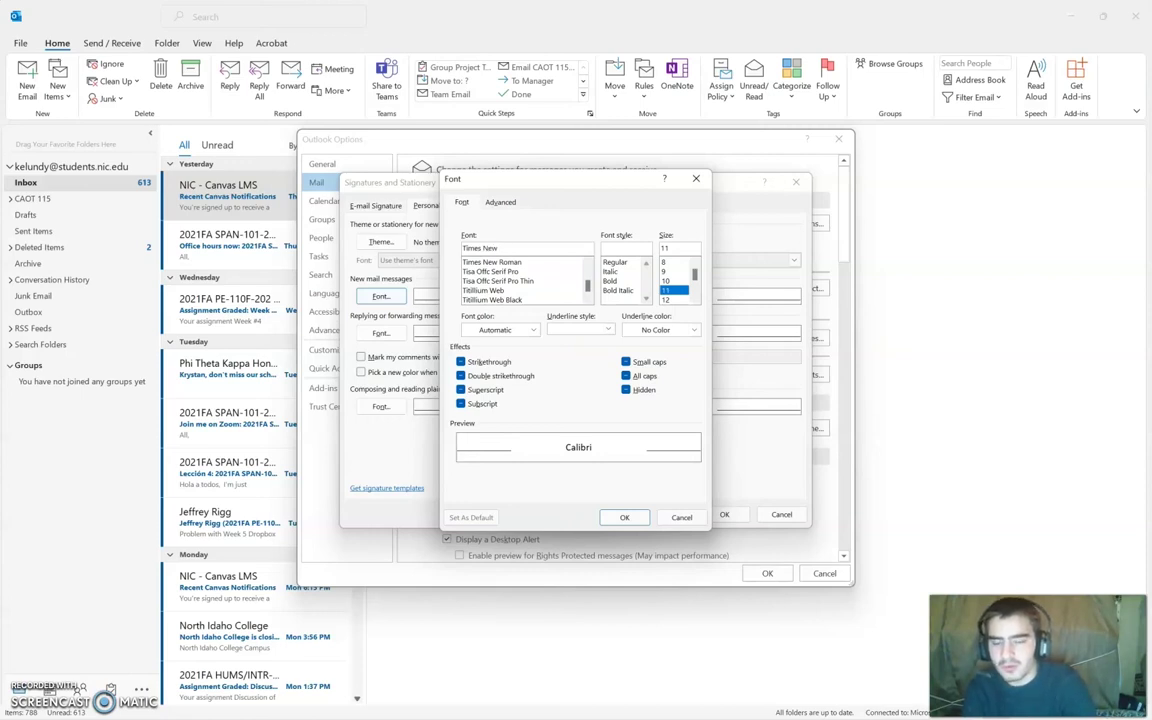
left_click(512, 261)
left_click(549, 247)
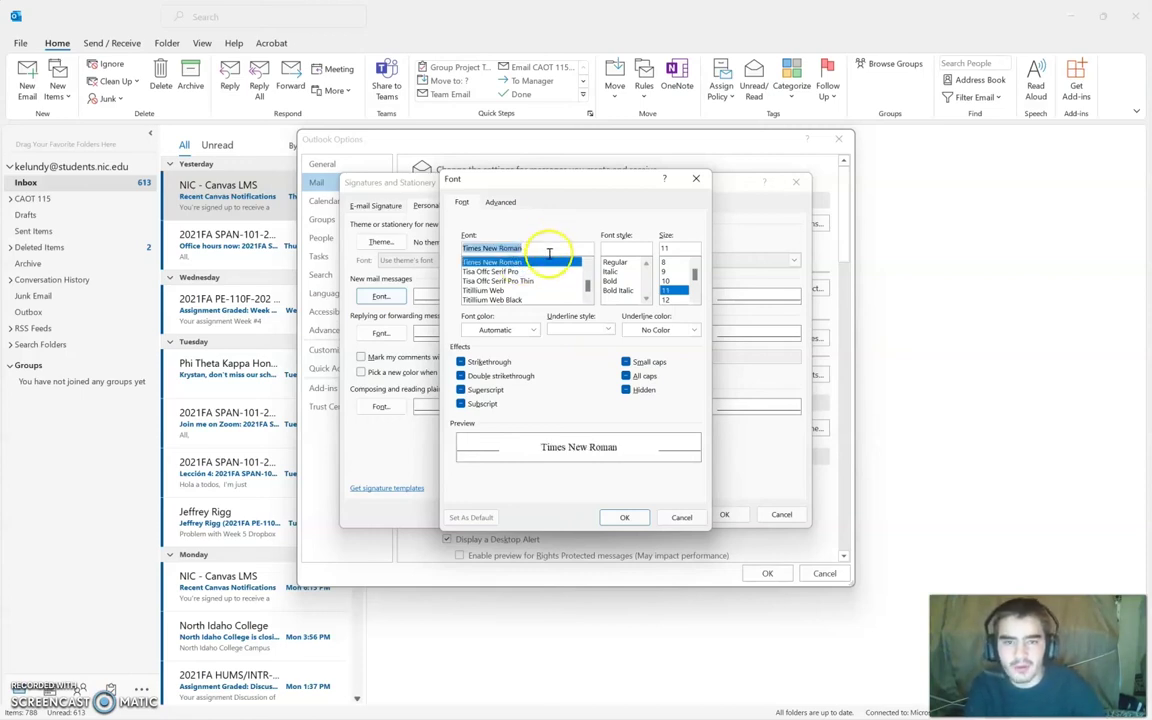
left_click(618, 264)
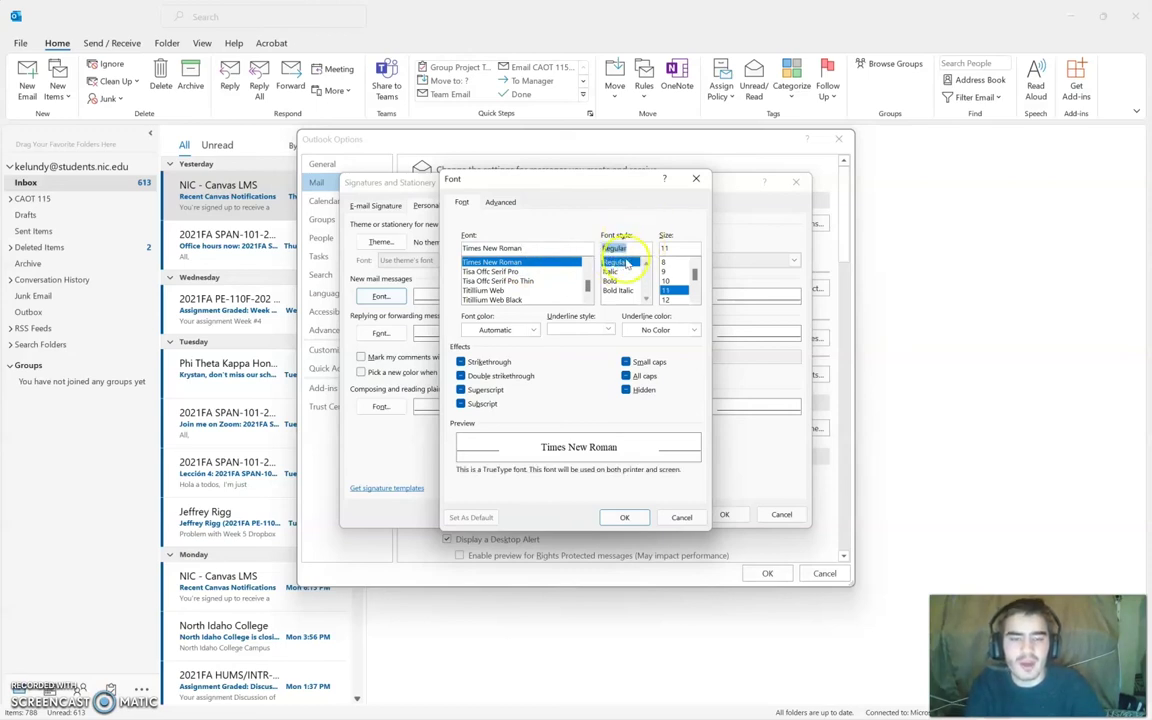
left_click(667, 300)
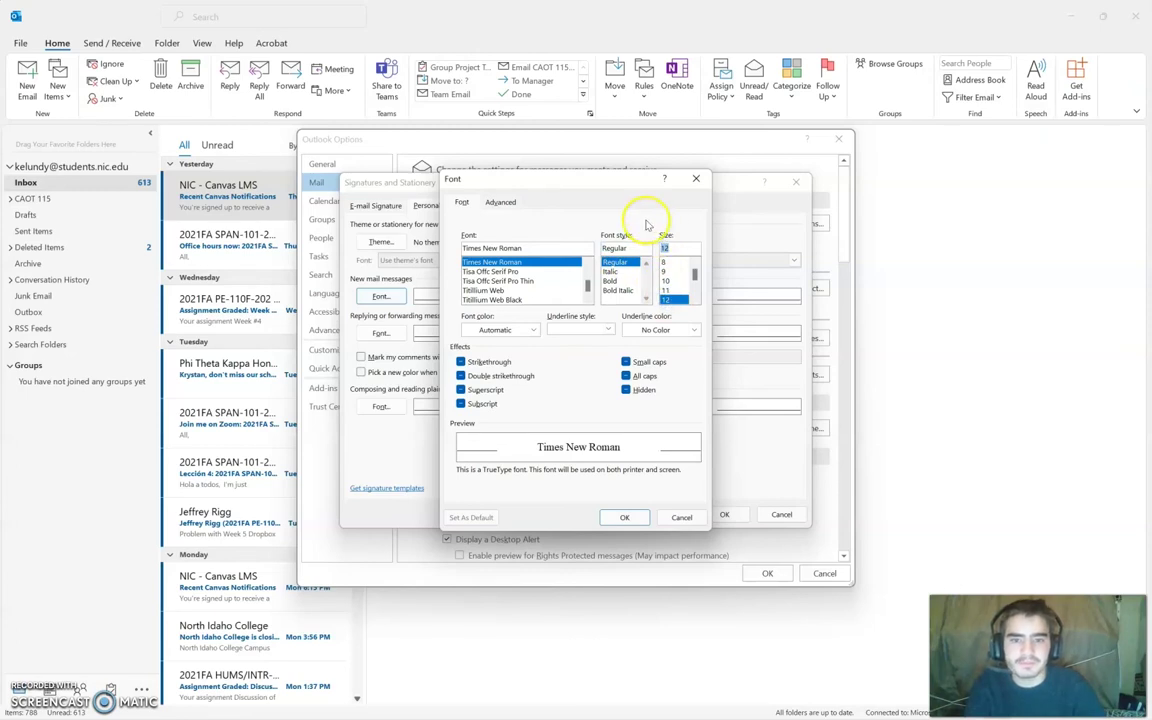
left_click(535, 330)
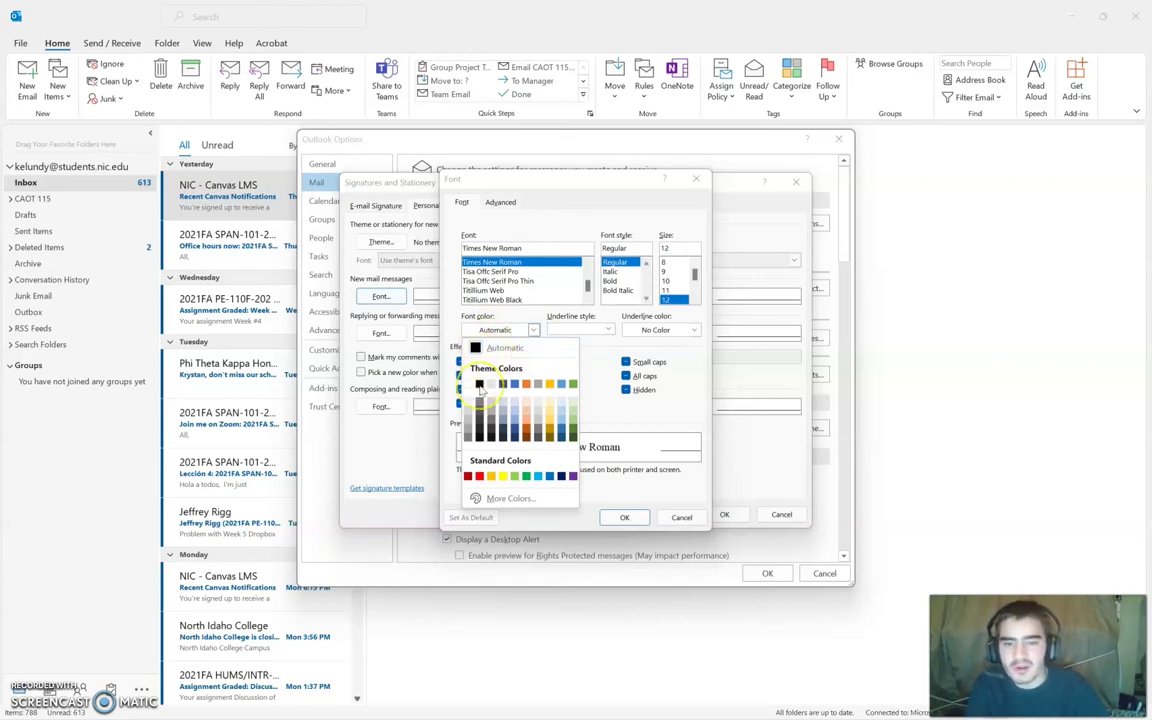
left_click(479, 388)
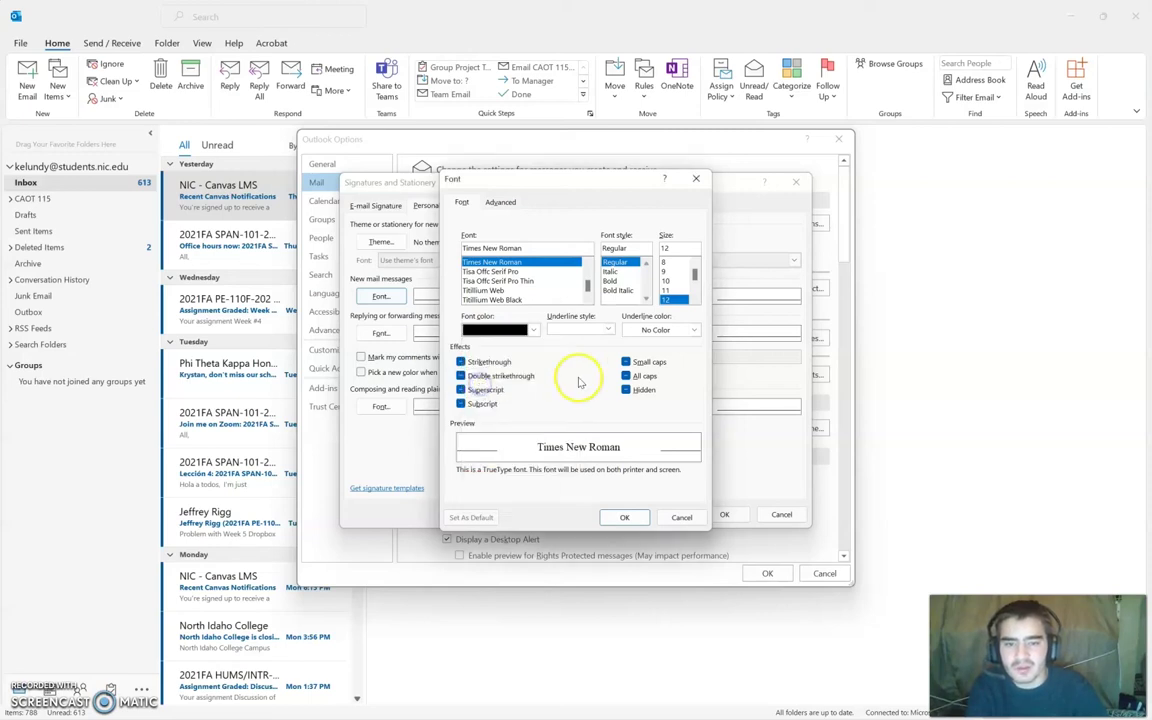
left_click(624, 515)
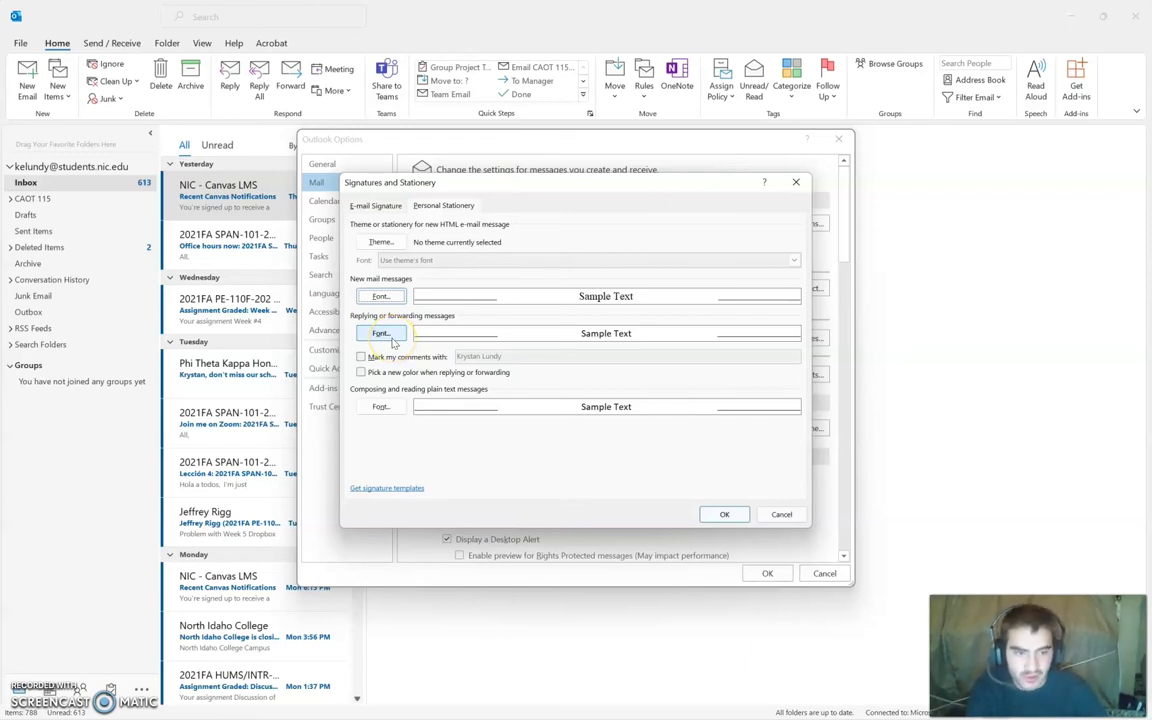
Step: Set the reply and forward font to black Times New Roman, Regular, 12, and save the options
left_click(383, 332)
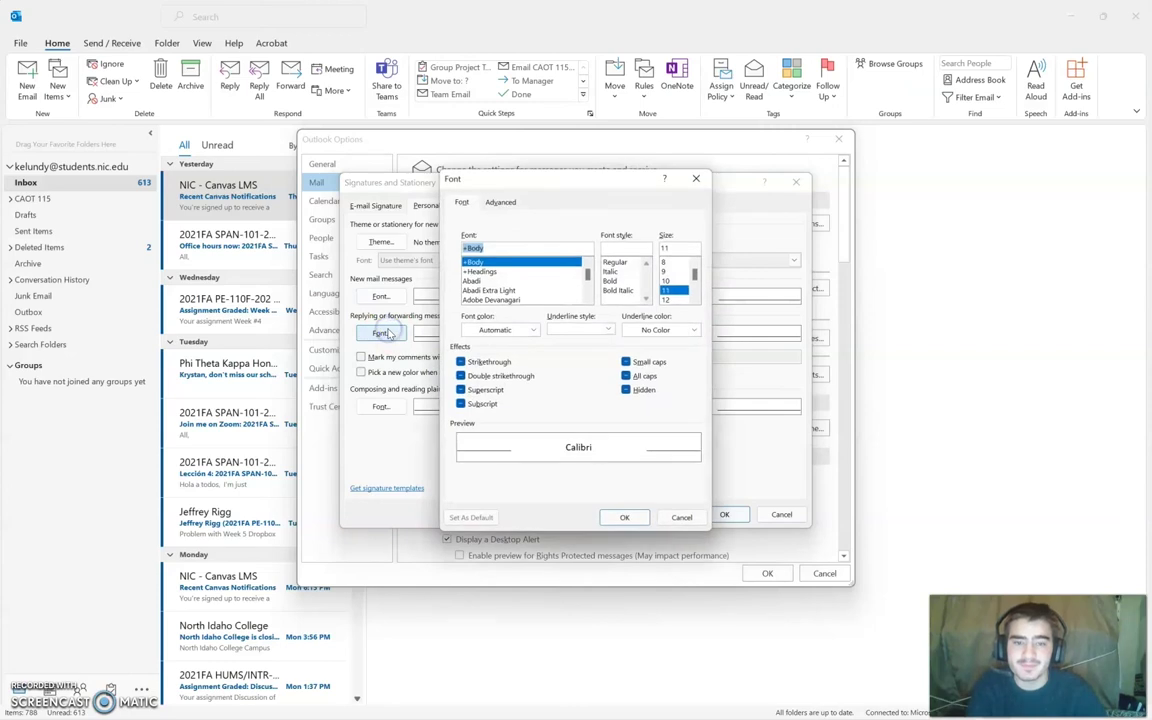
left_click(495, 247)
key("BackSpace")
key("BackSpace")
key("BackSpace")
key("BackSpace")
key("BackSpace")
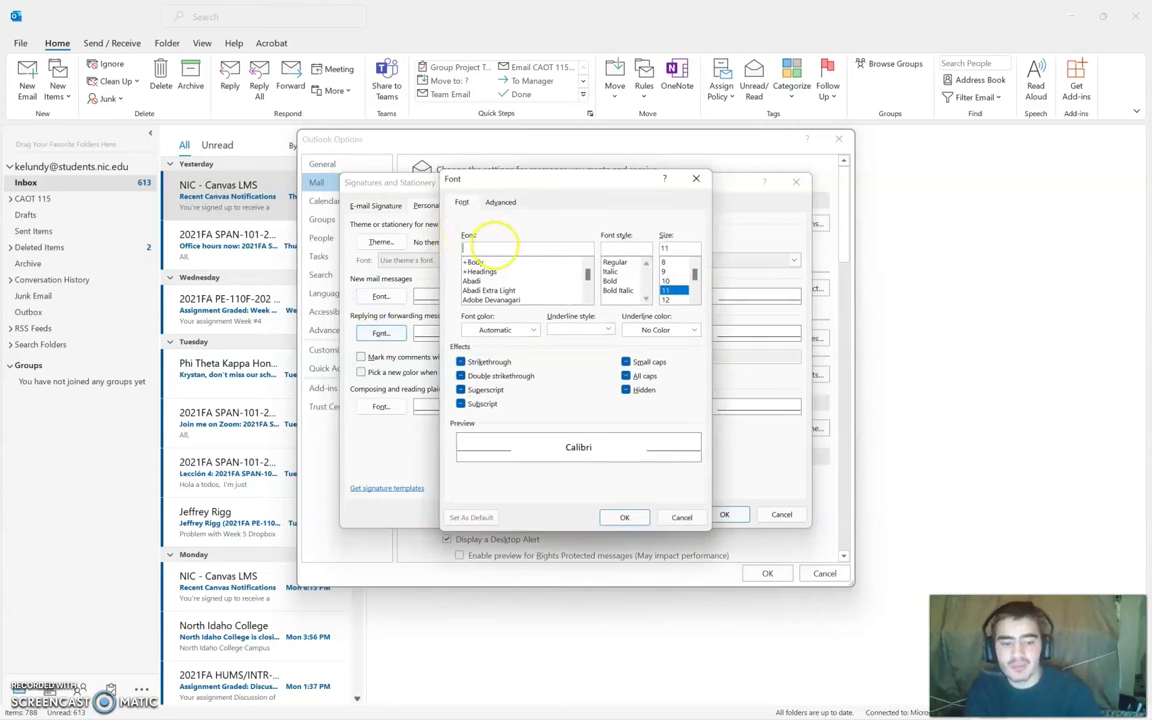
type("Time")
left_click(505, 261)
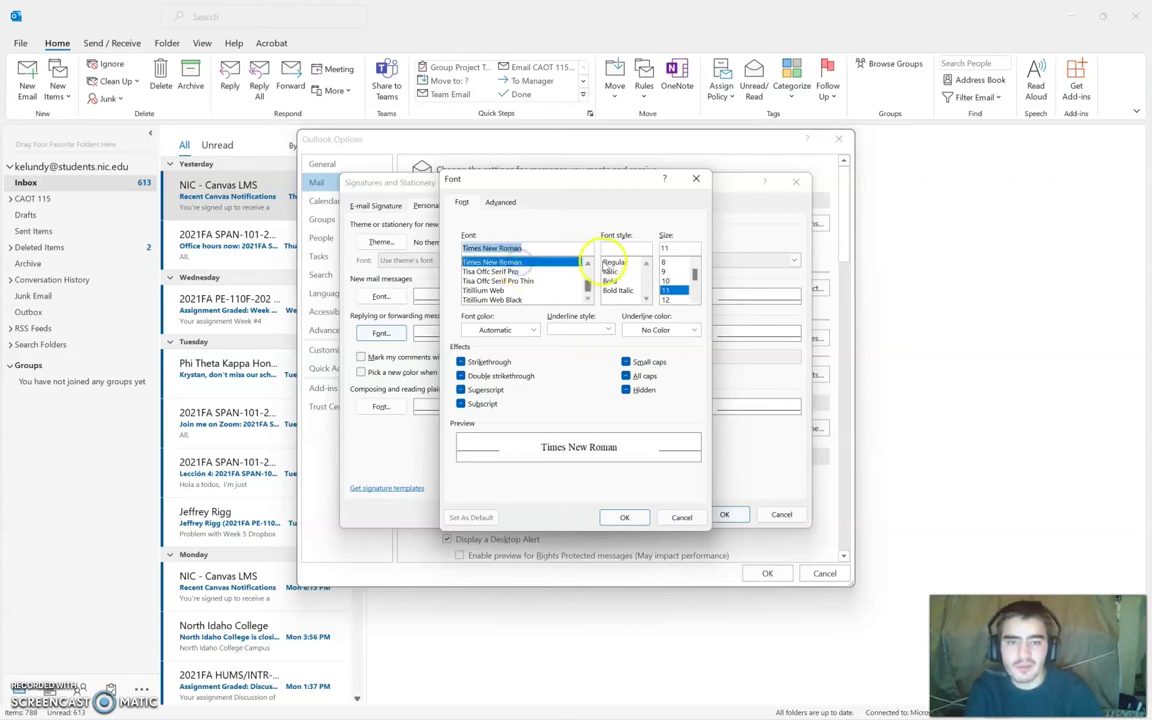
left_click(612, 262)
left_click(670, 299)
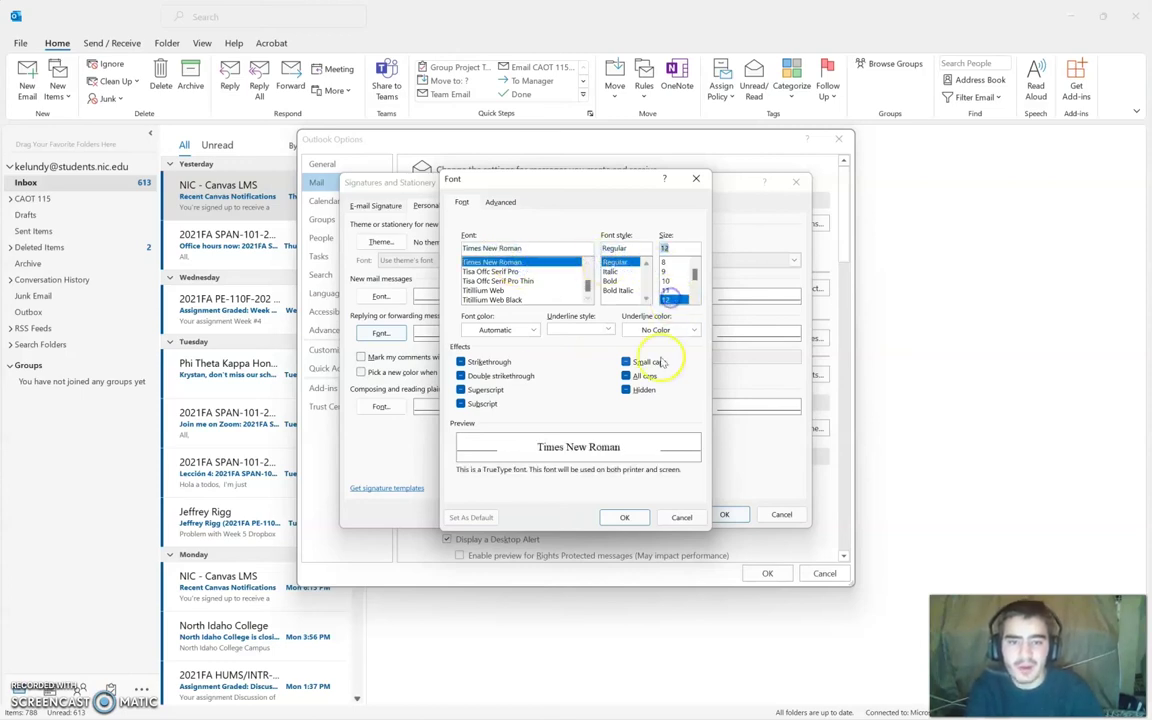
left_click(530, 330)
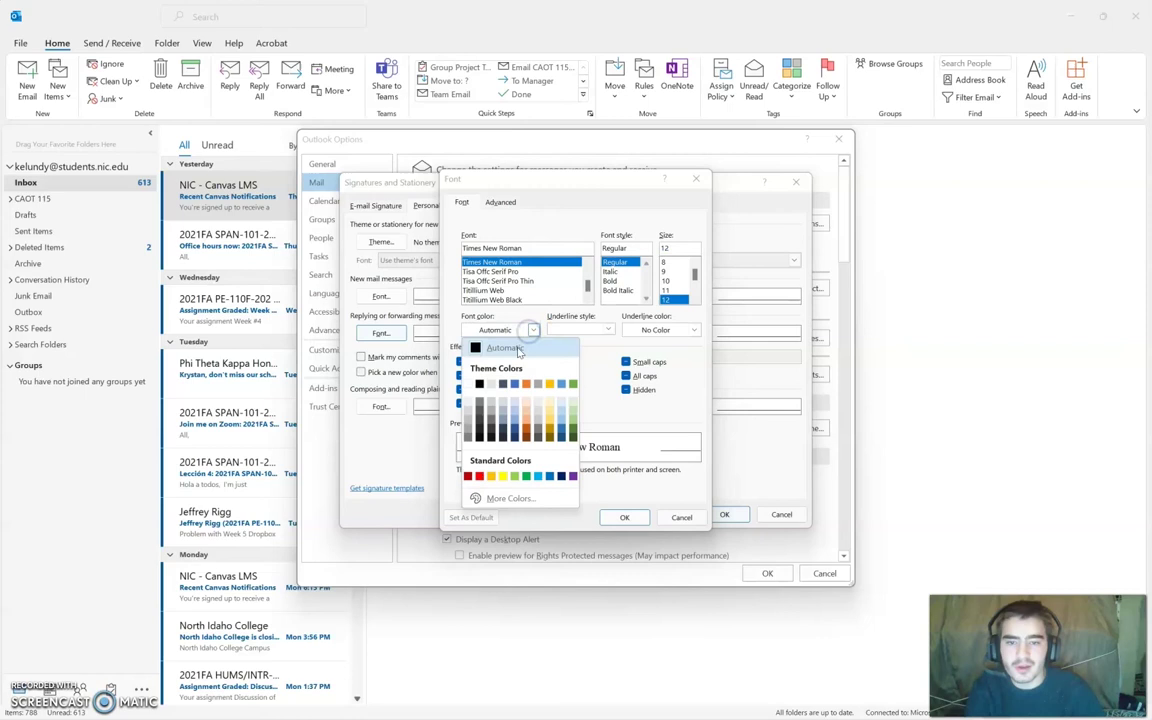
left_click(480, 384)
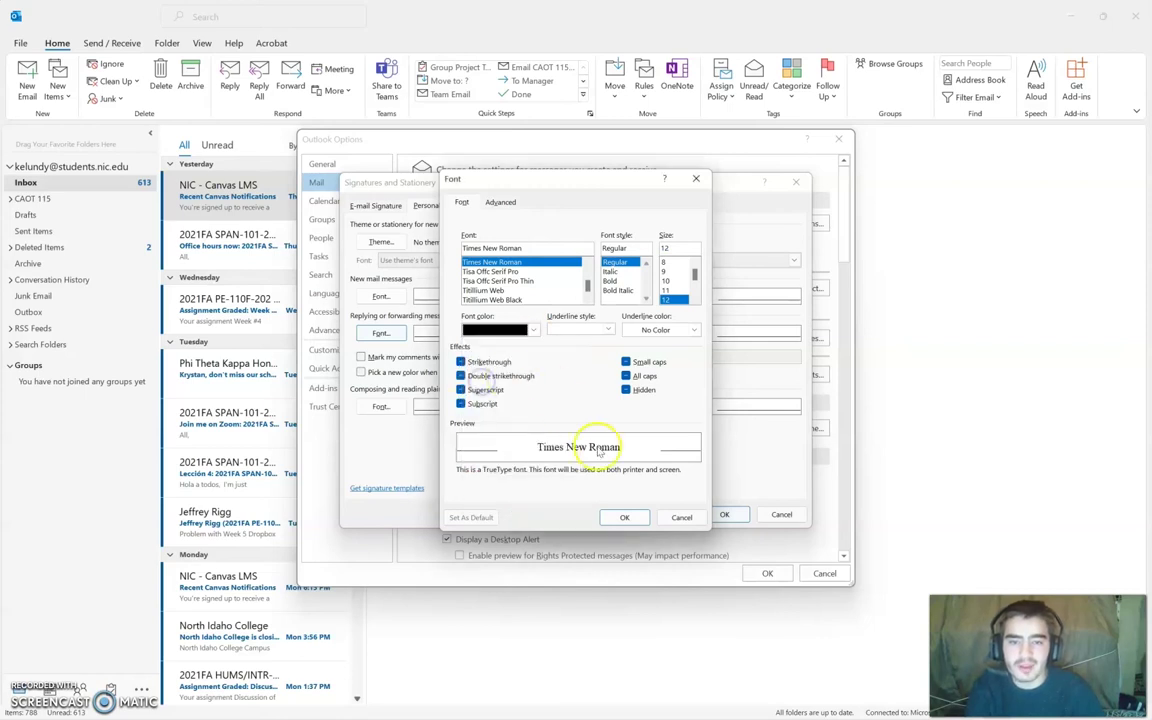
left_click(622, 516)
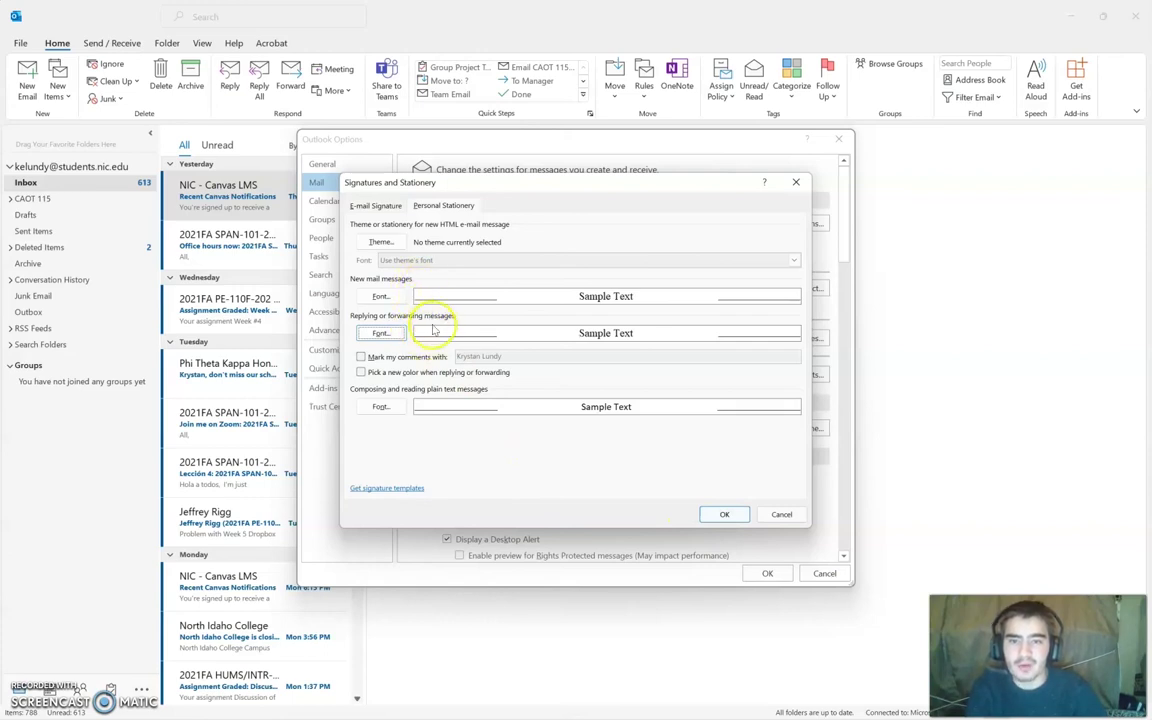
left_click(709, 515)
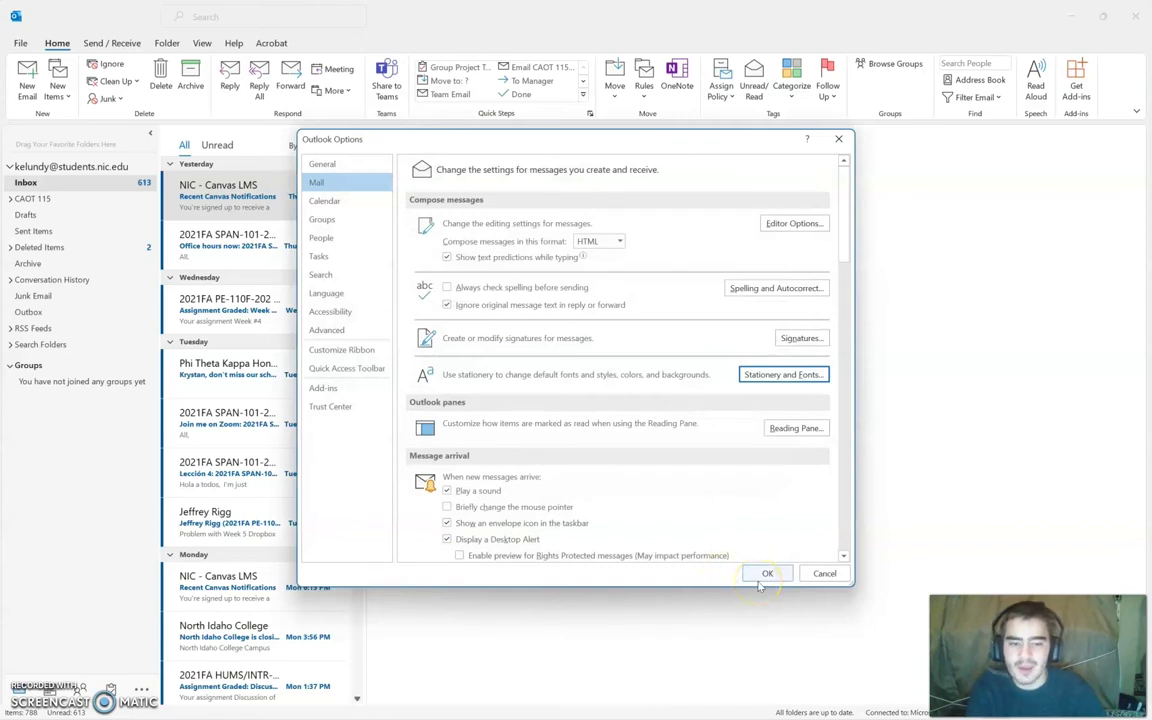
left_click(762, 576)
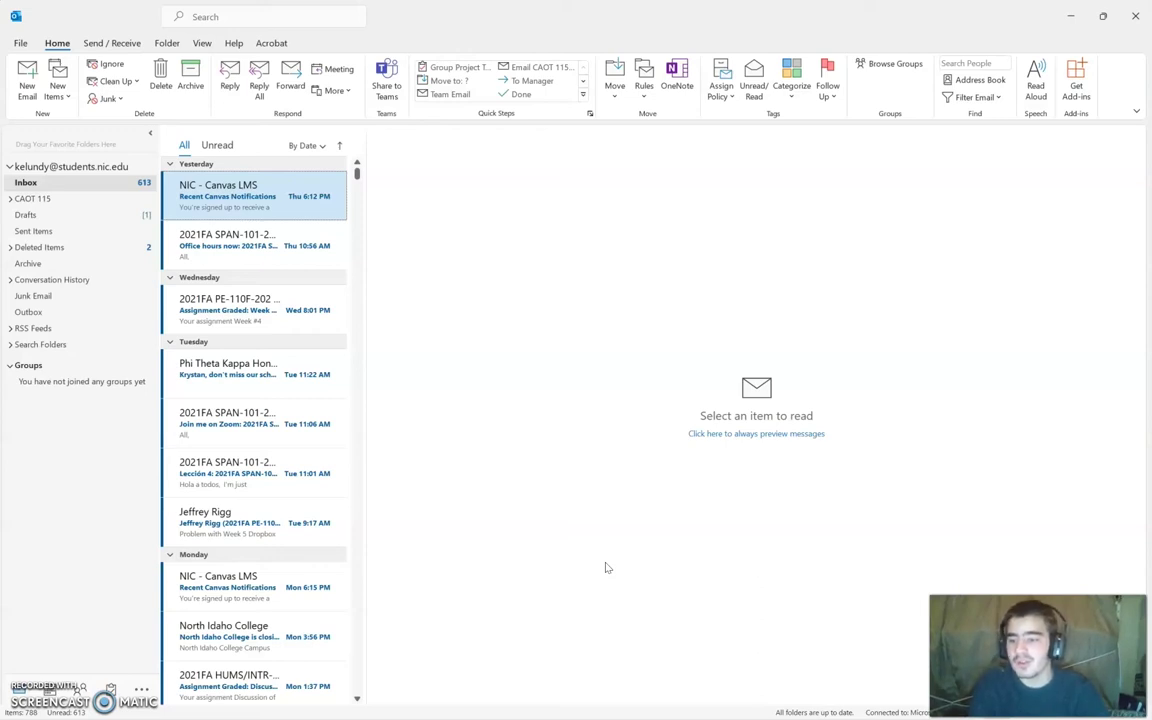
Step: Restore the Office Email Software Change draft from the taskbar and widen its window
mouse_move(540, 705)
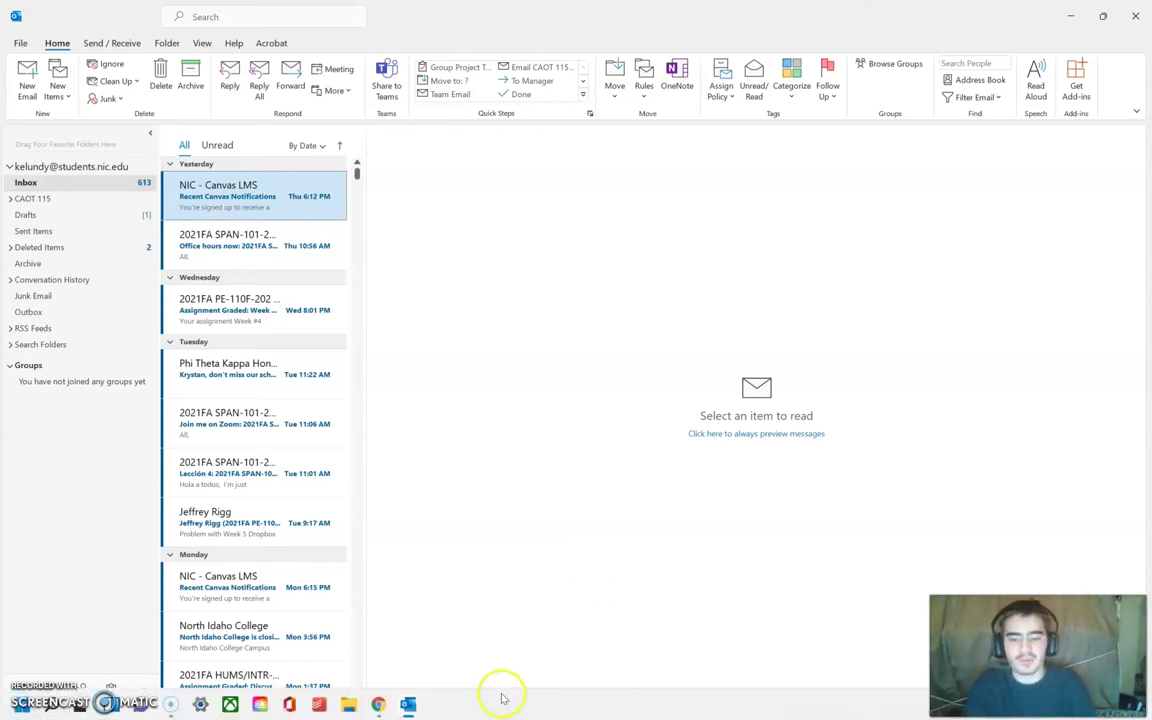
mouse_move(407, 703)
left_click(459, 648)
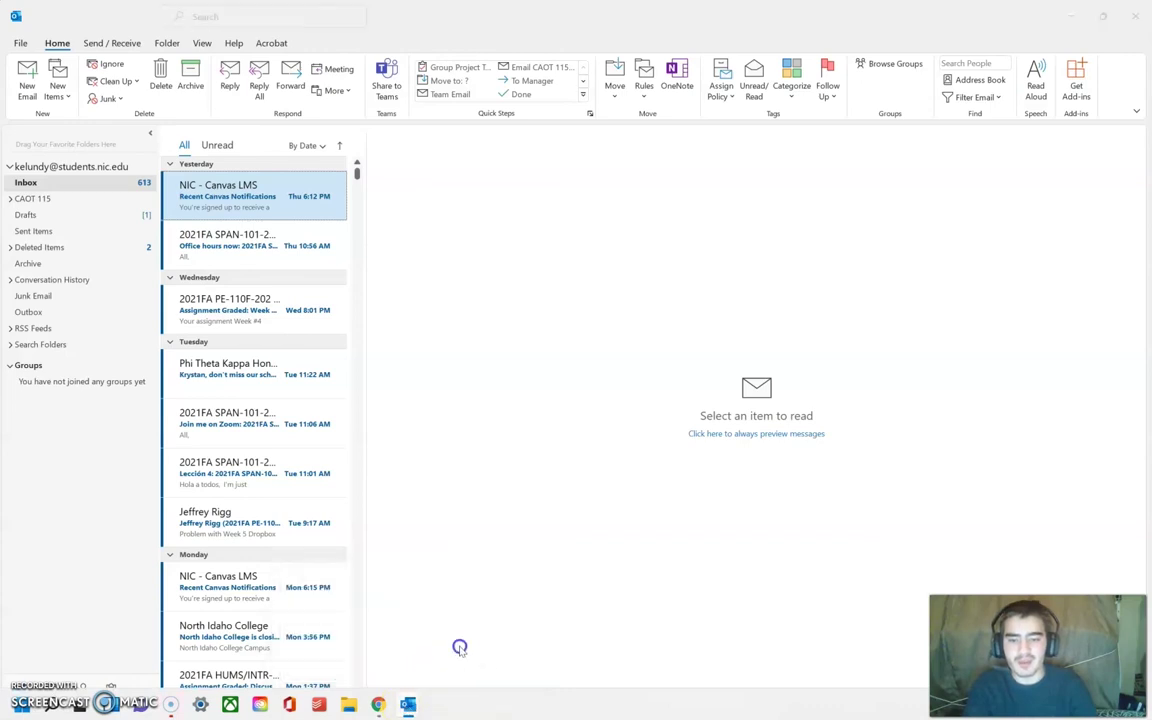
left_click_drag(930, 246, 1083, 257)
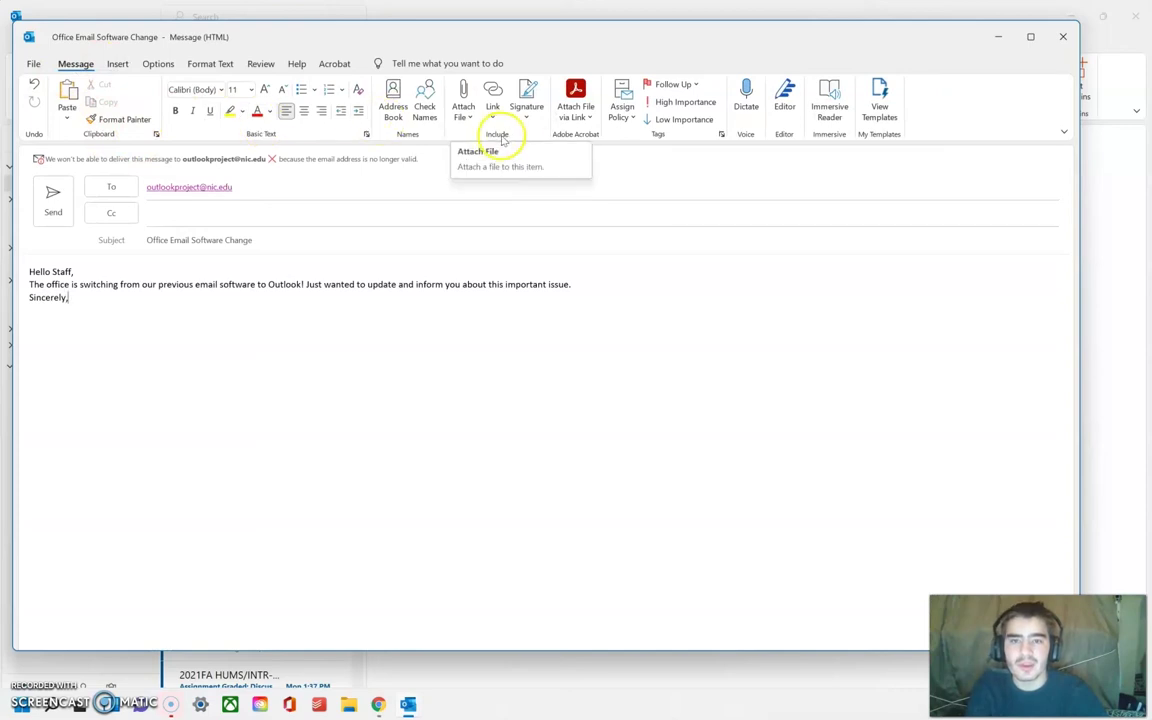
left_click(527, 100)
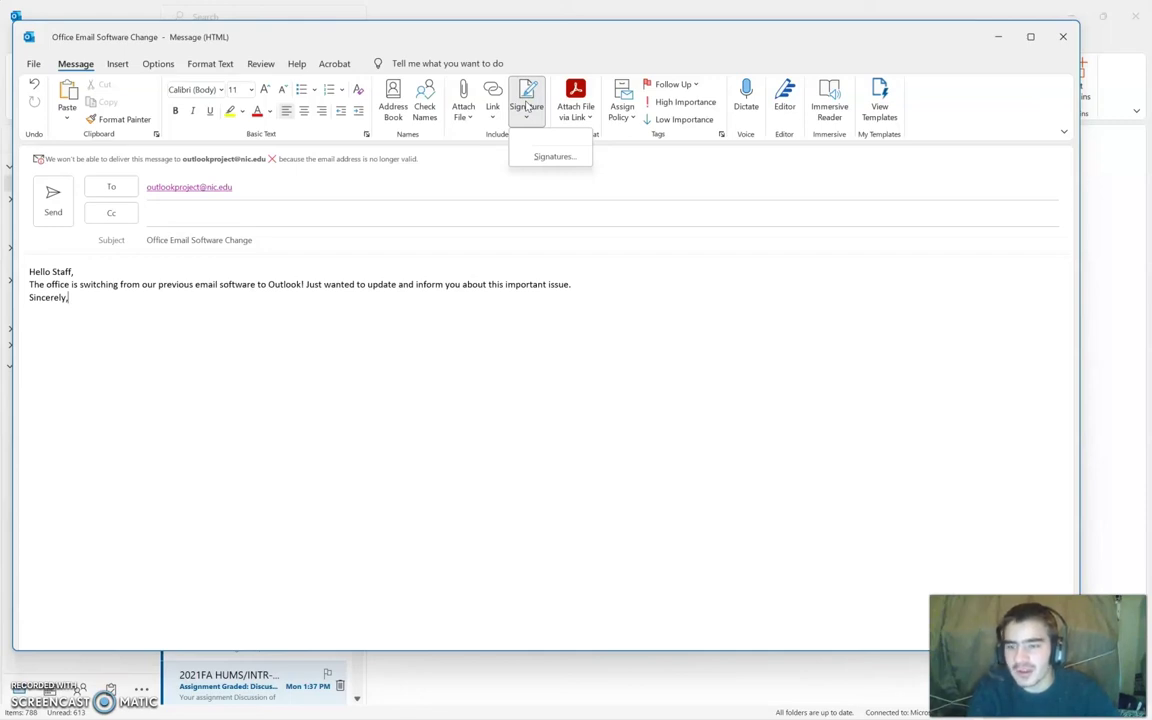
Step: Create a new signature named 'Office Signature' and select it for editing
left_click(549, 156)
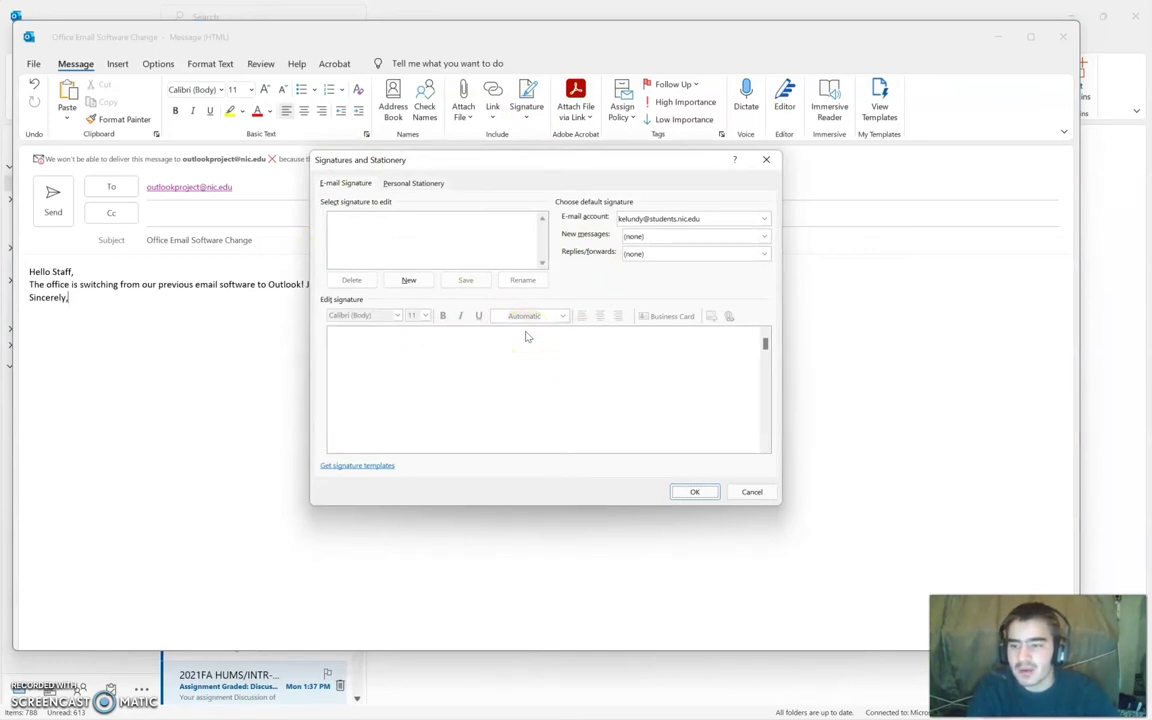
left_click(409, 281)
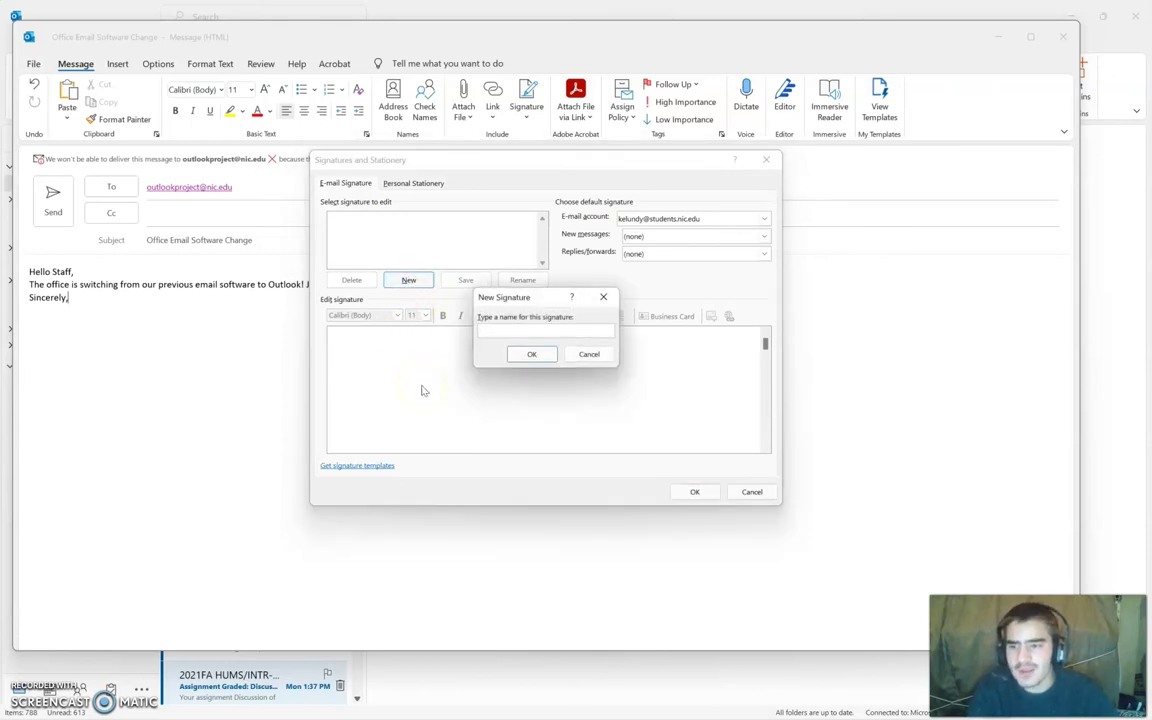
left_click(494, 330)
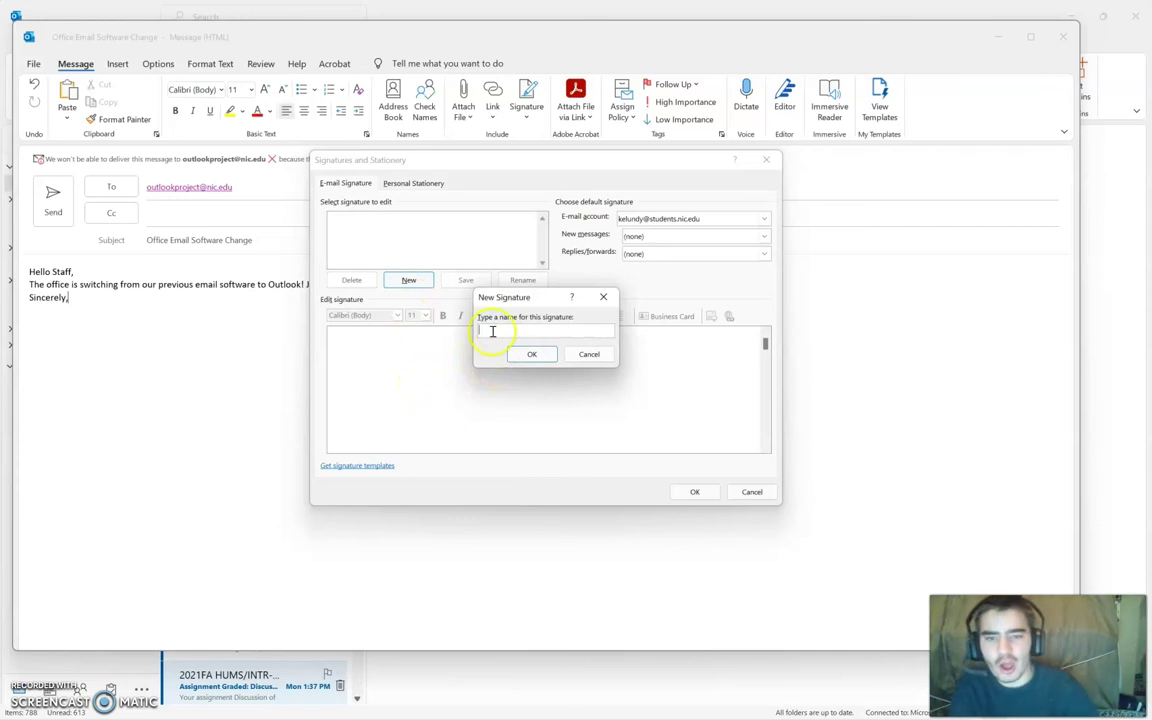
type("Office S")
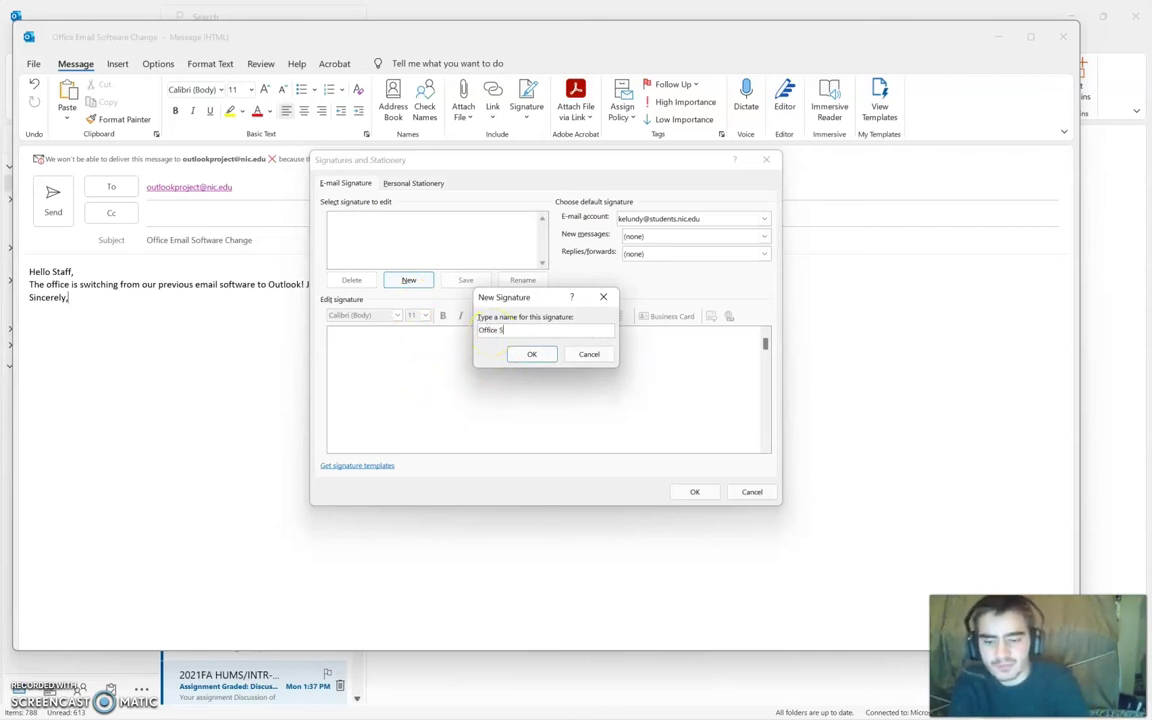
type("ignature")
left_click(536, 353)
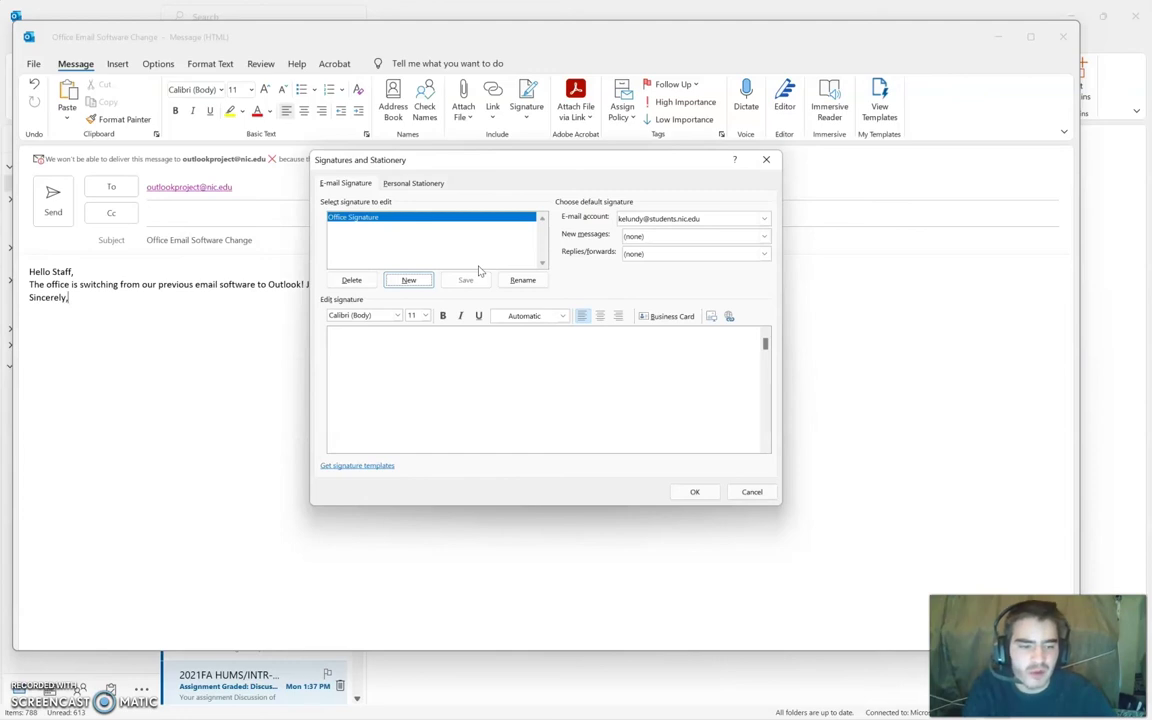
left_click(436, 224)
Step: Set the Office Signature editor to black Times New Roman at size 12
left_click(399, 316)
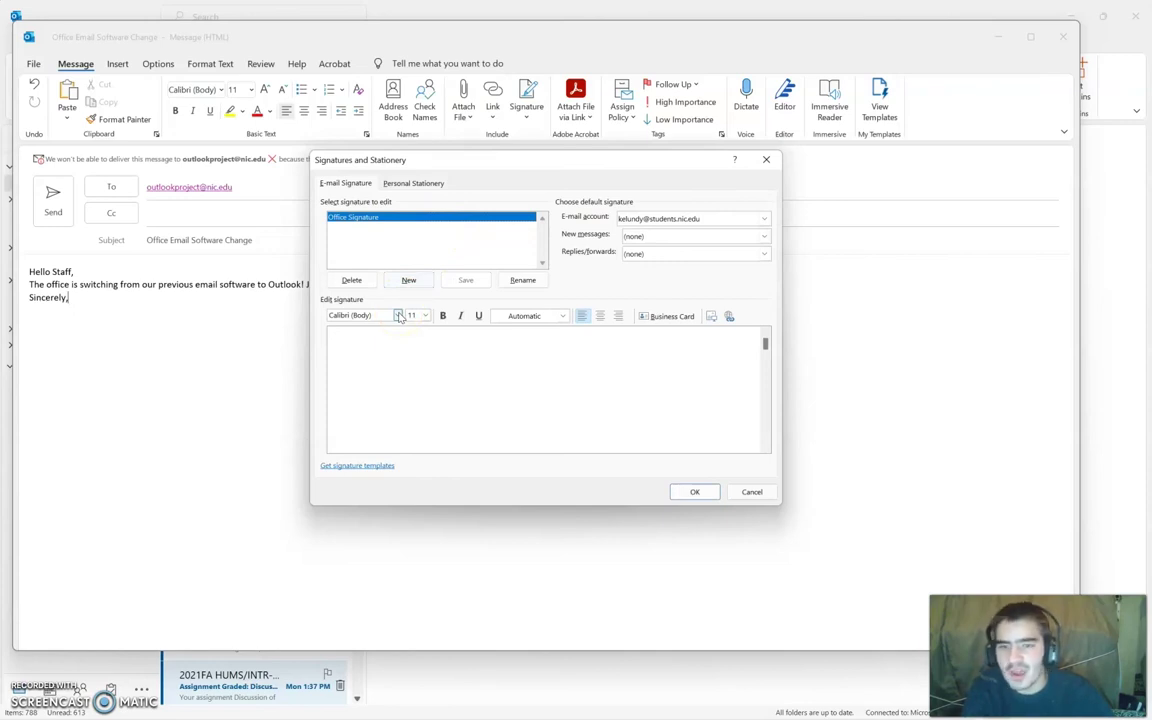
left_click(400, 317)
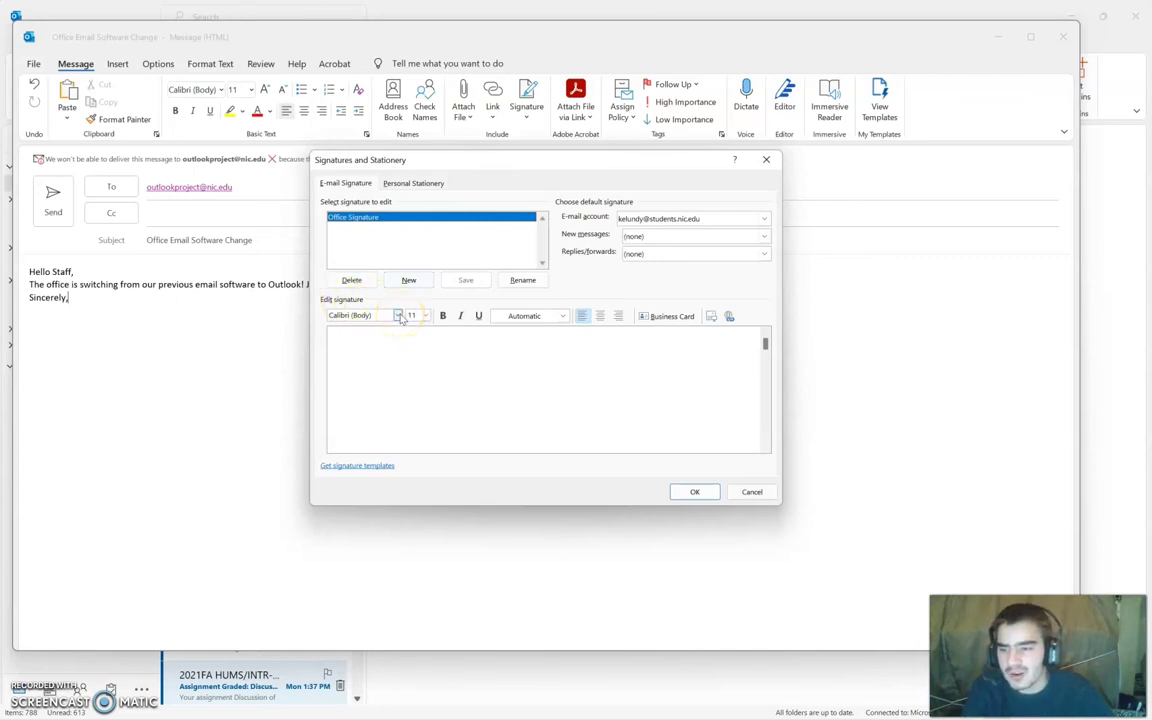
left_click(400, 317)
left_click(375, 362)
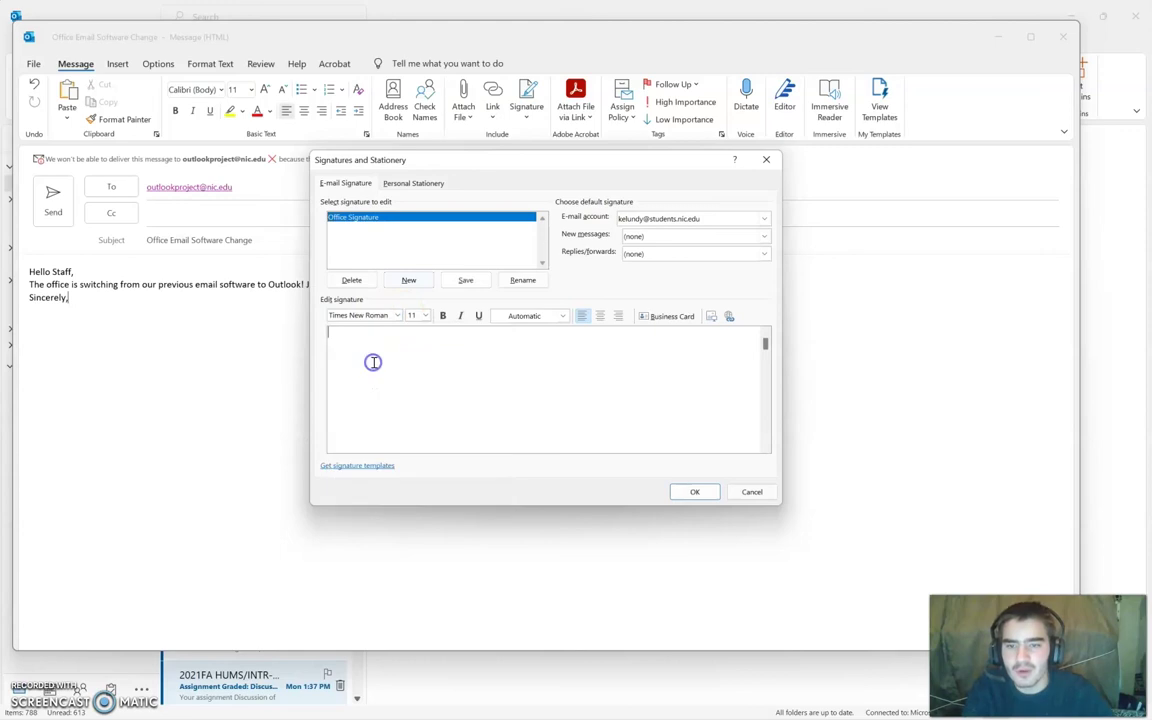
left_click(421, 316)
left_click(411, 361)
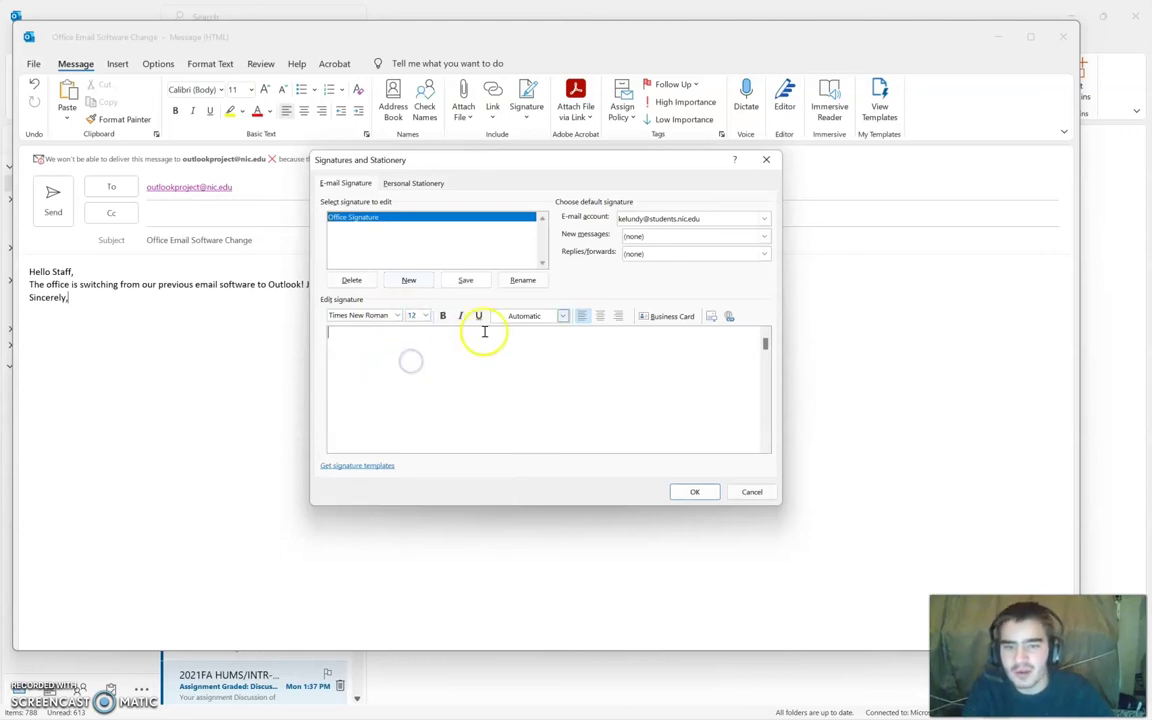
left_click(563, 316)
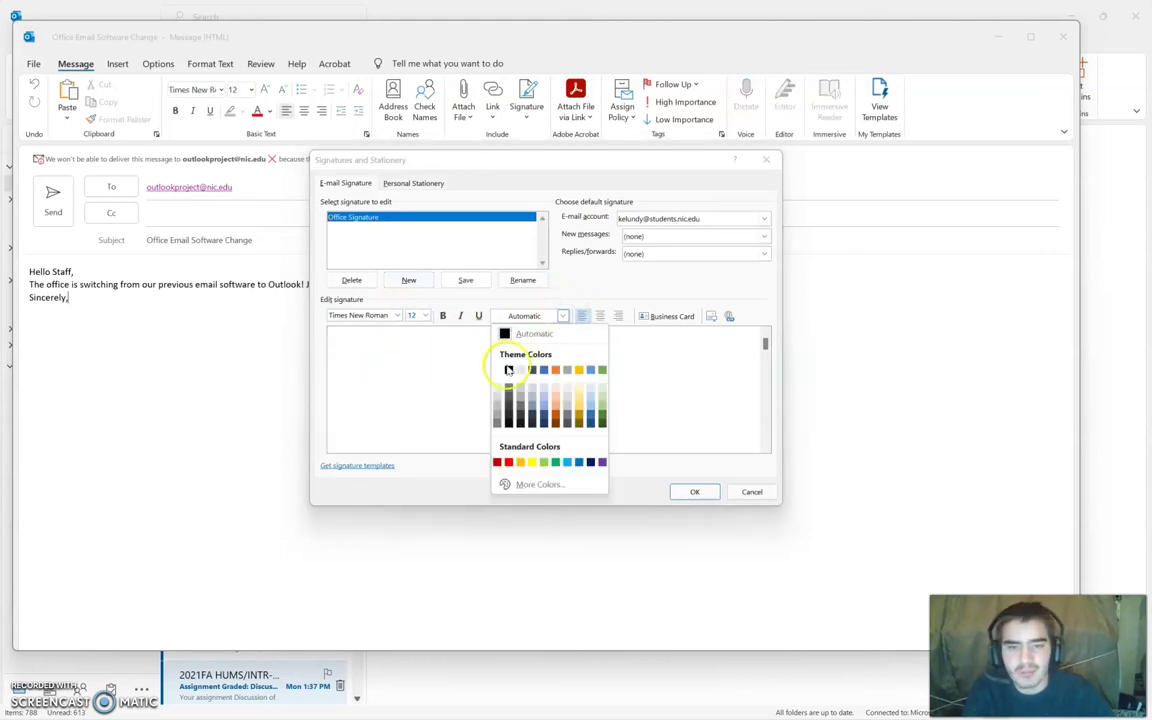
left_click(508, 370)
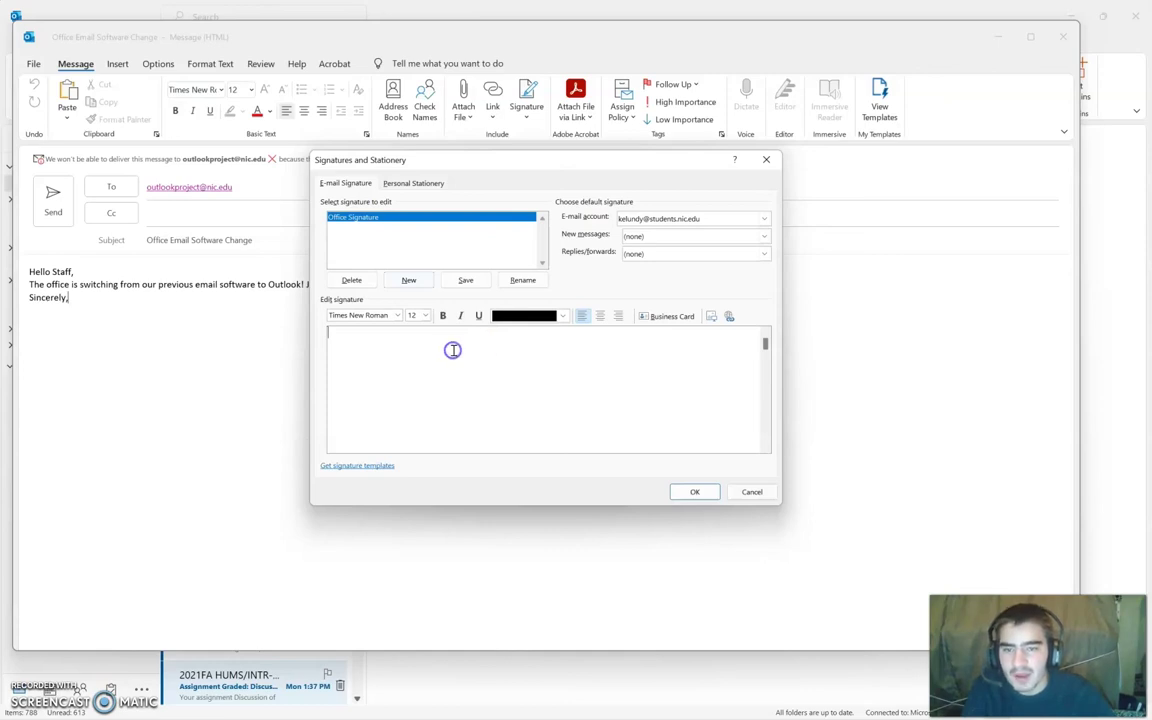
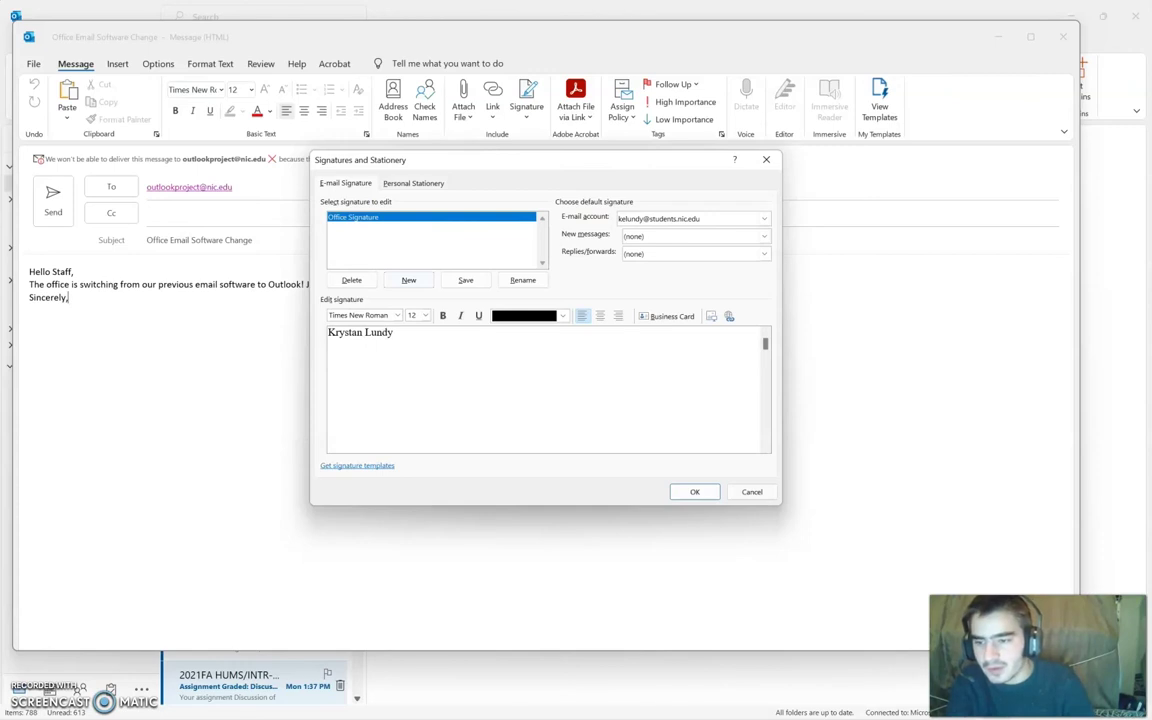
Step: Enter the sender's full name, 'Professional Business Associates' and 'Office Manager' as signature lines
type("Profes")
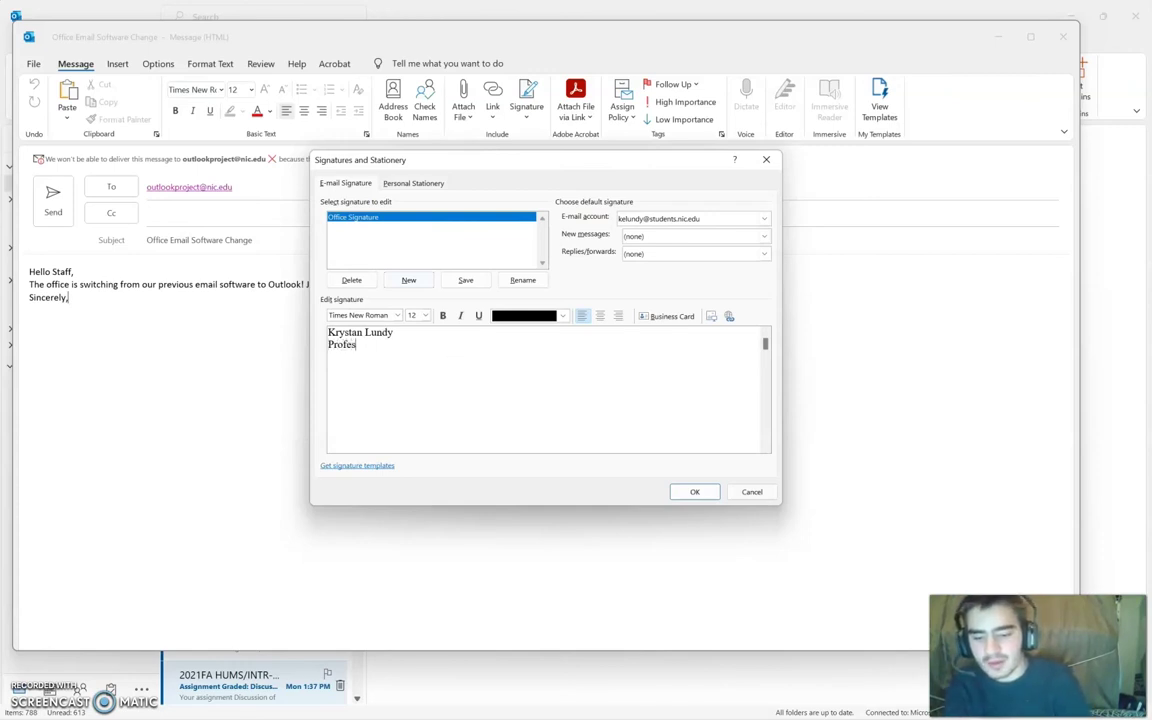
type("ional ")
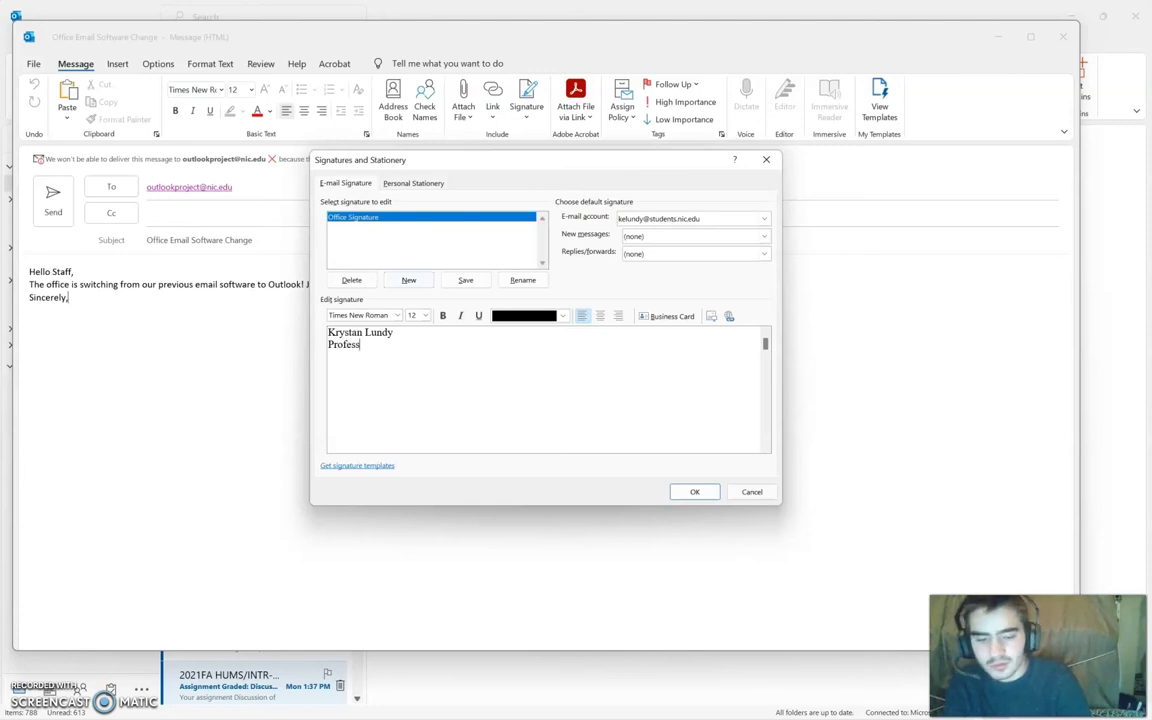
type("Busines")
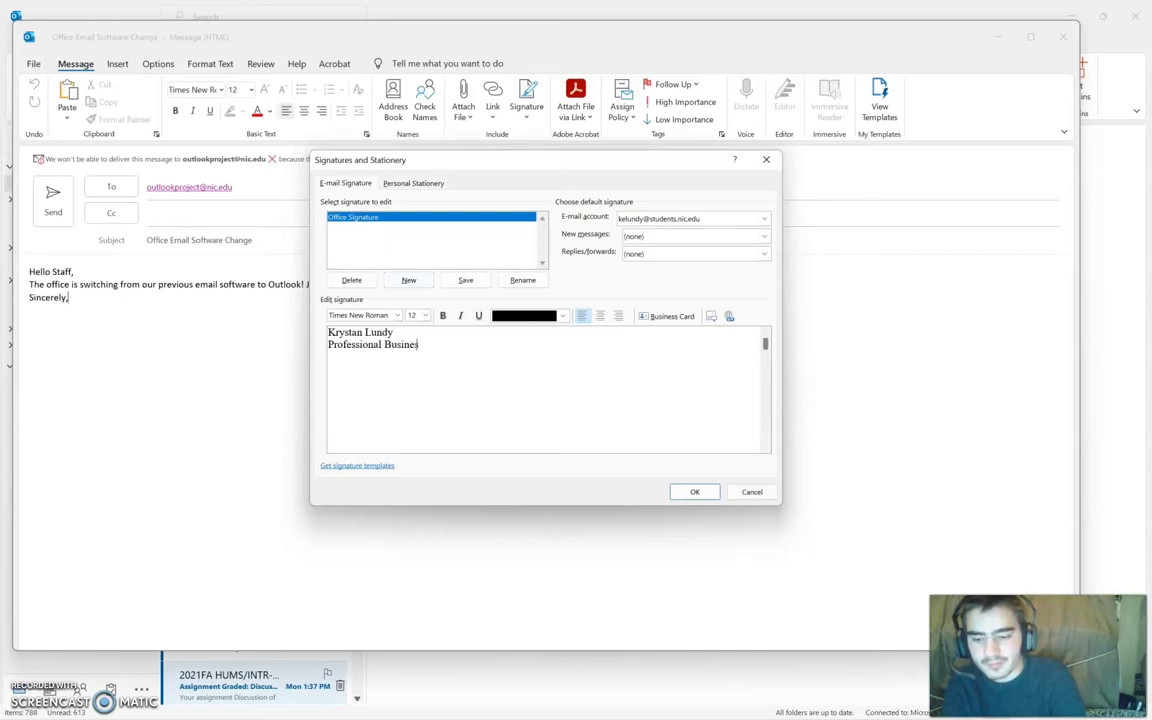
type("s Ass")
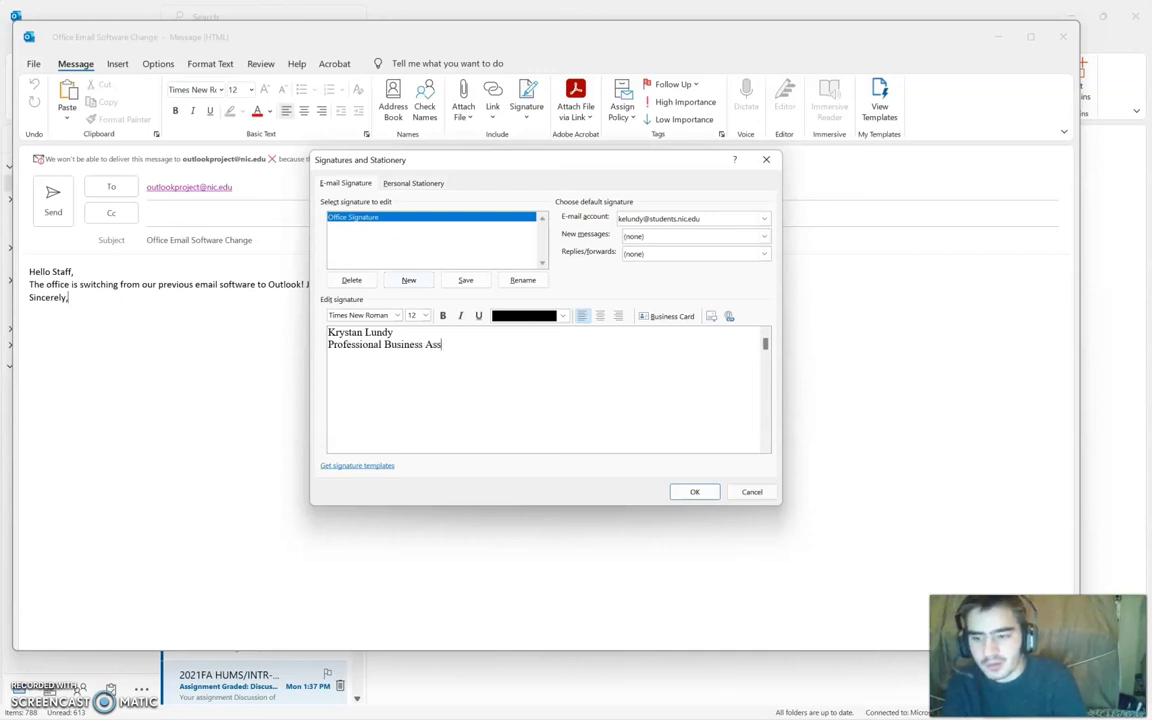
type("ociates")
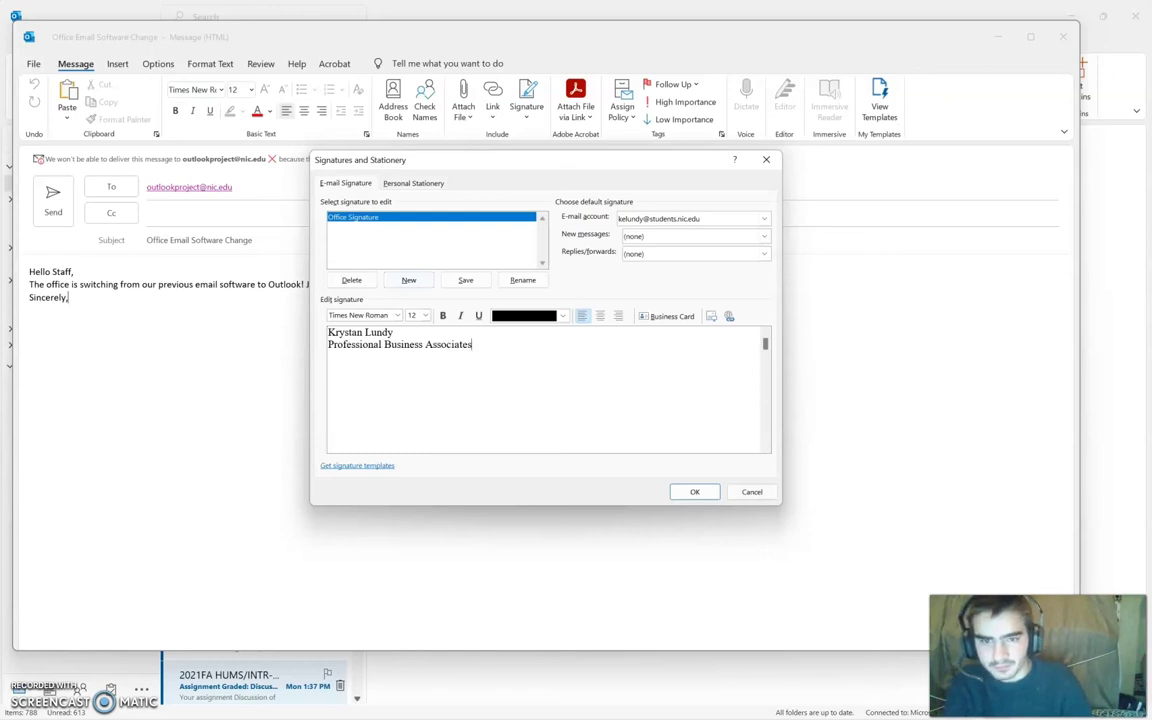
key("Return")
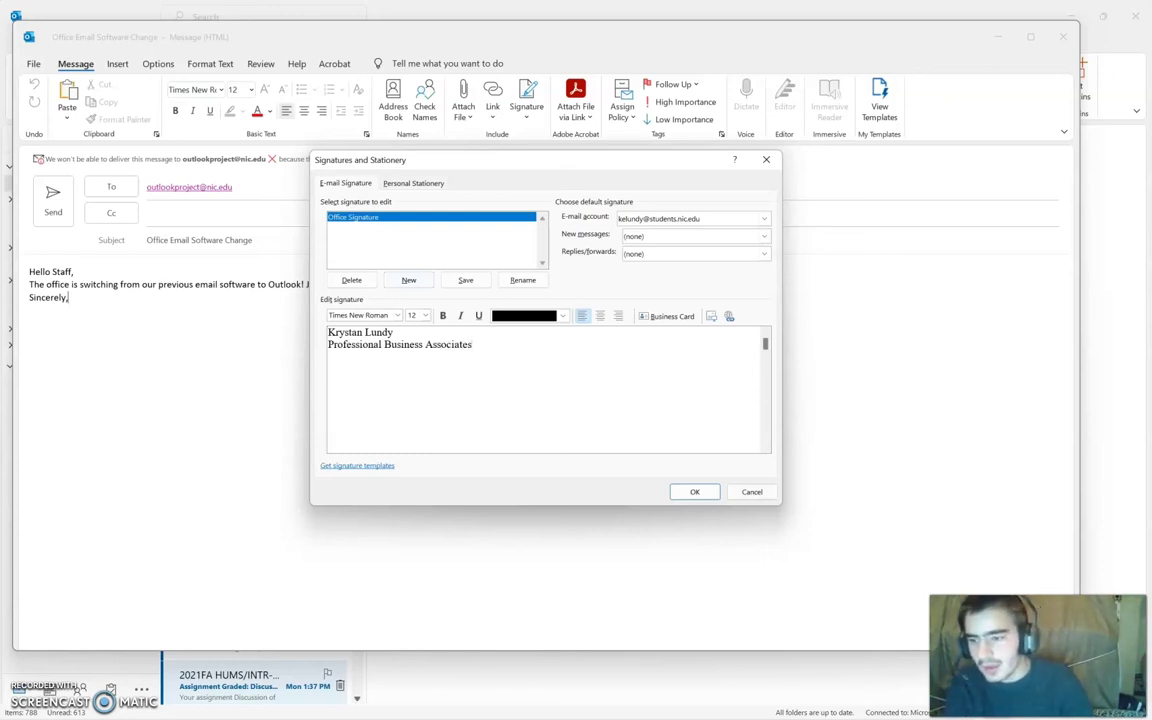
type("Office ")
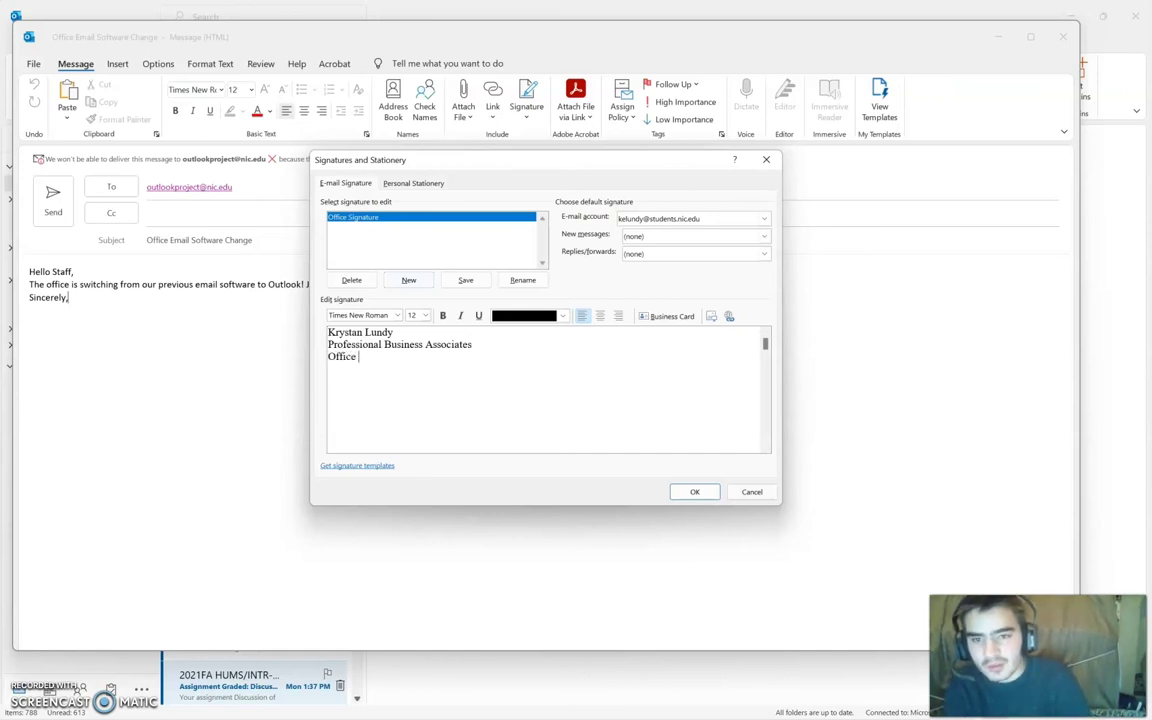
type("Man")
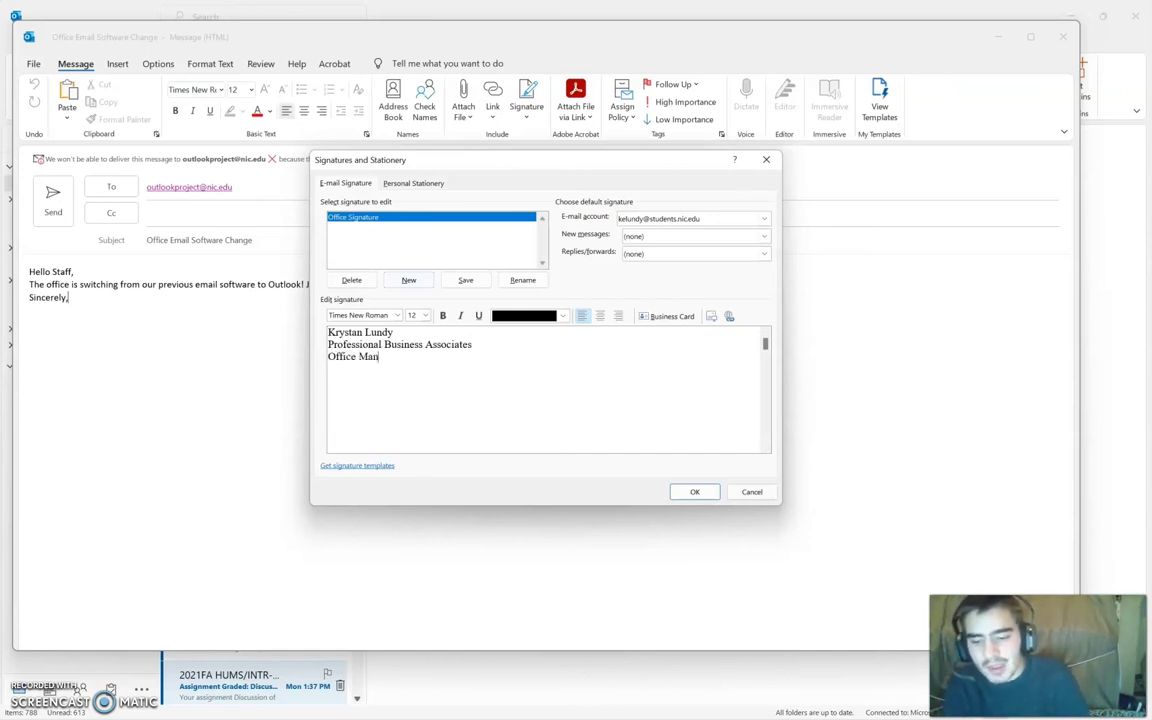
type("ager")
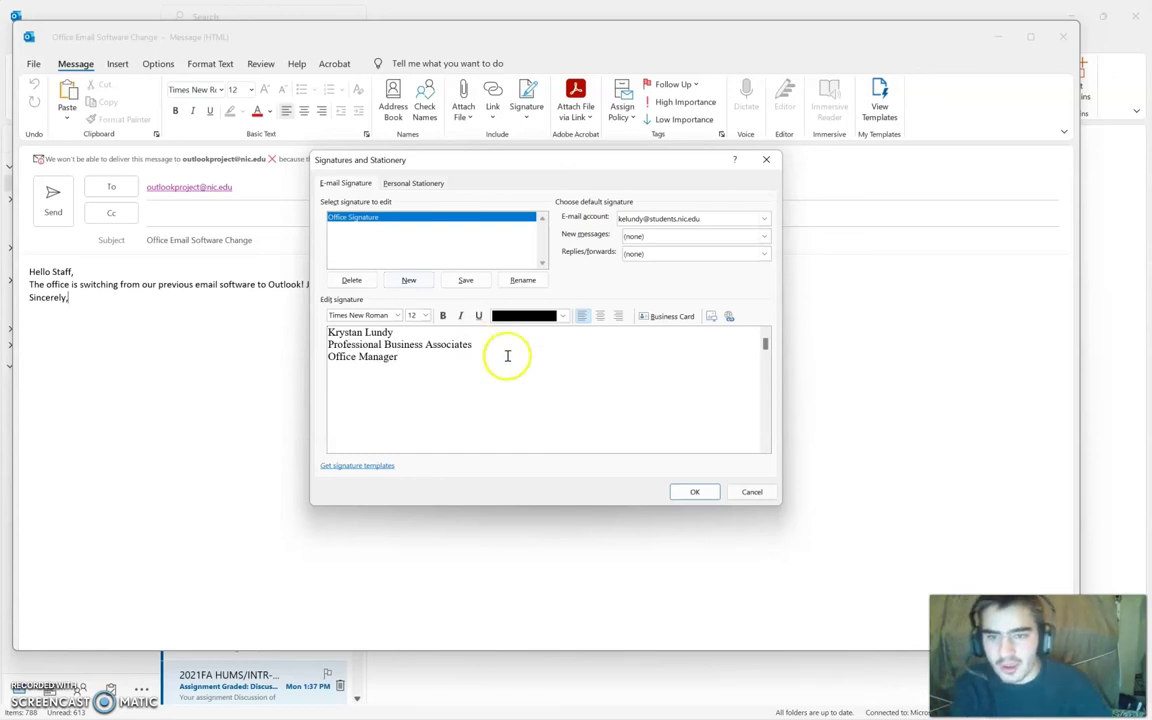
Step: Bold the Professional Business Associates line, italicize Office Manager, and save the signature
triple_click(406, 345)
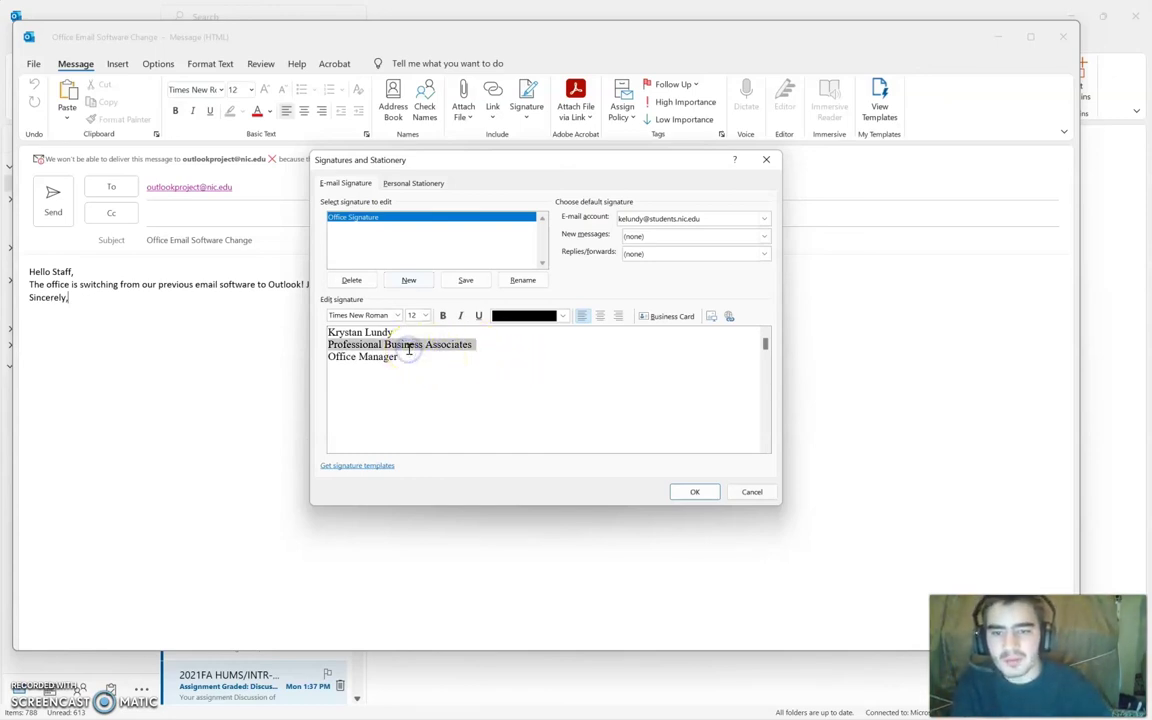
left_click(443, 315)
left_click(427, 360)
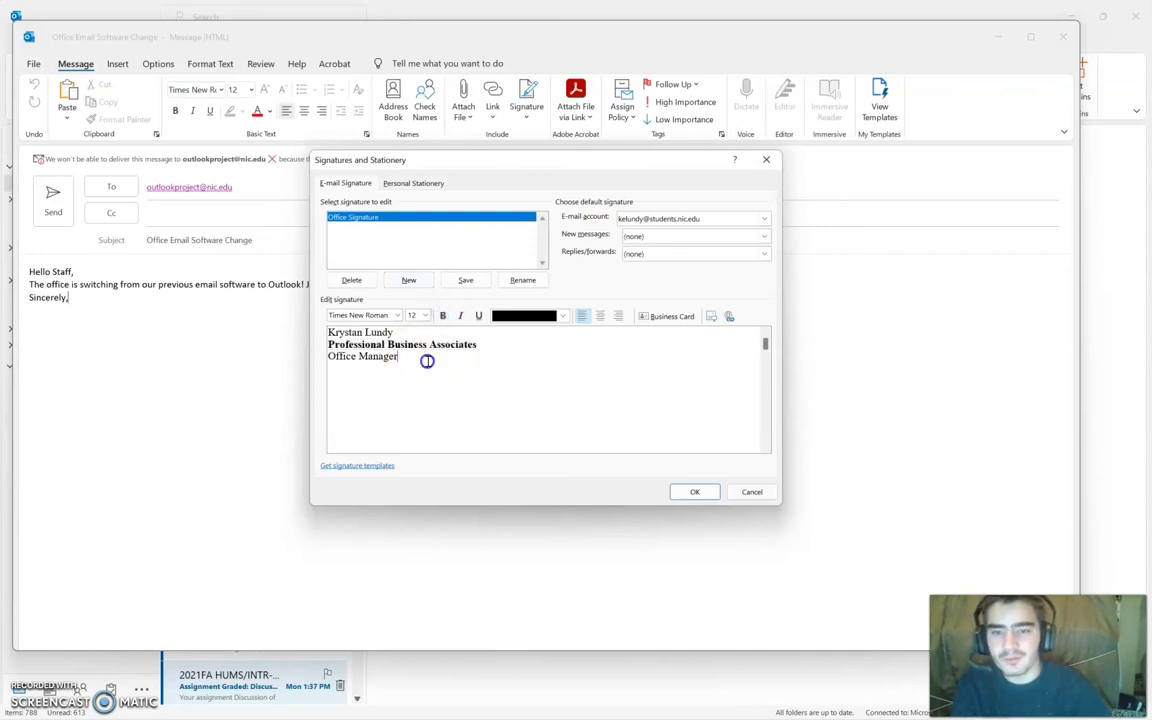
triple_click(373, 362)
left_click(459, 316)
left_click(450, 365)
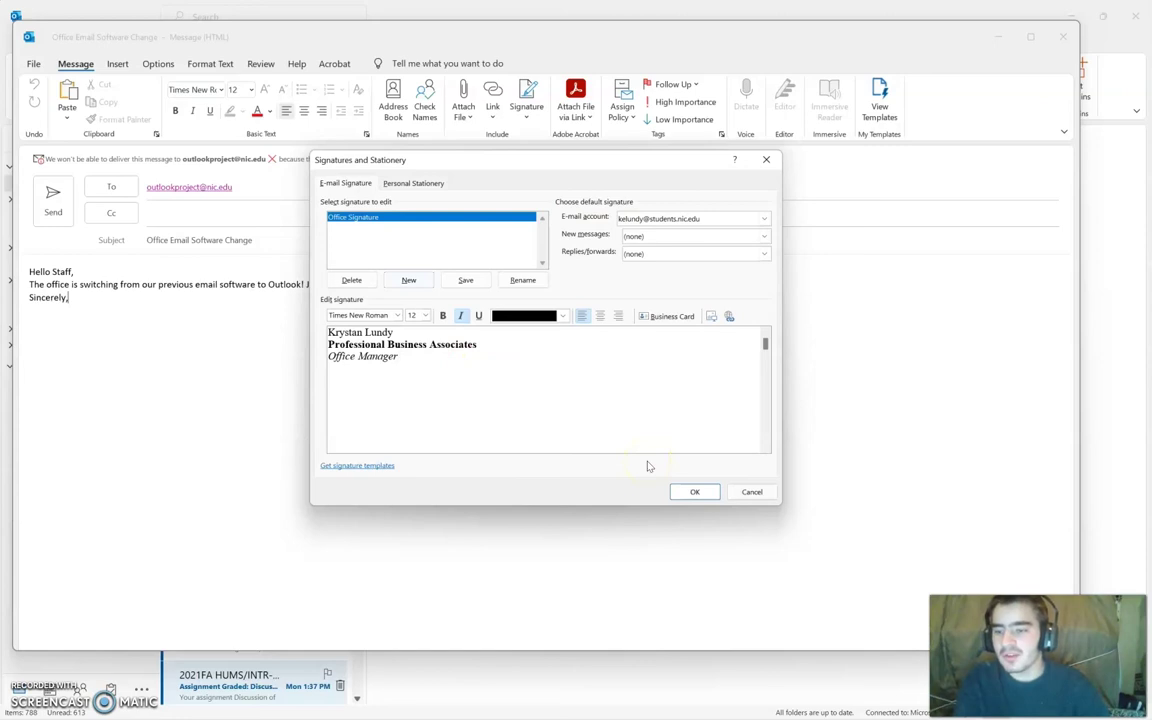
left_click(693, 489)
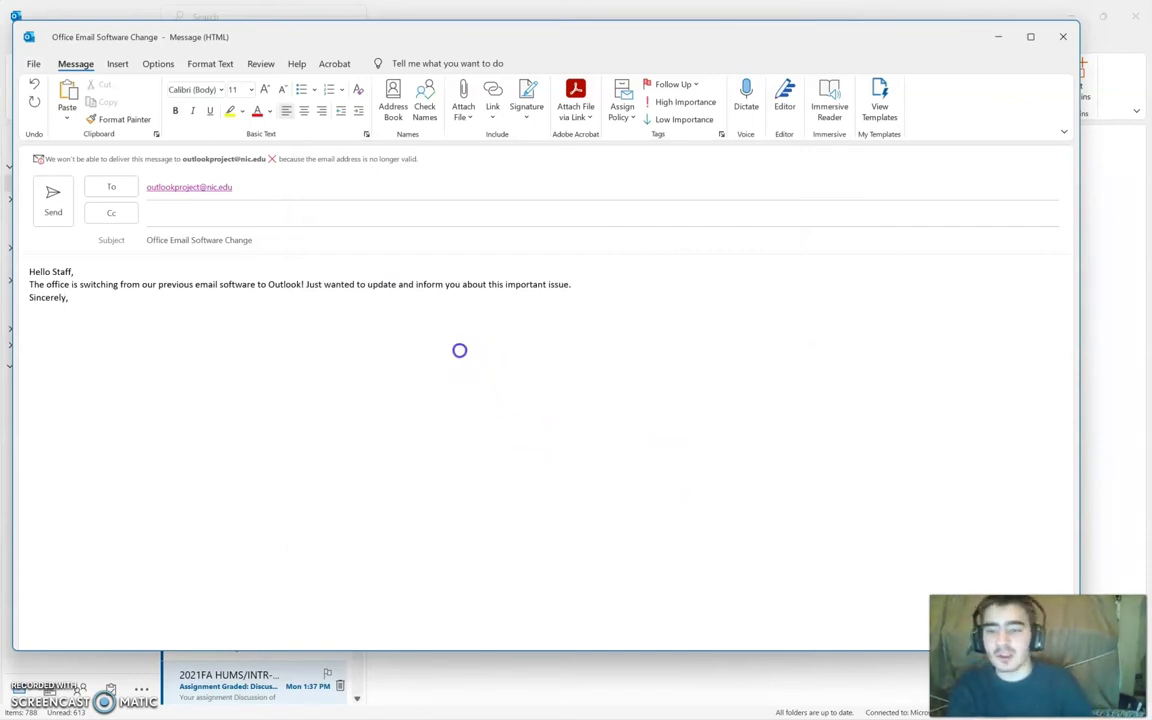
Step: Insert the Office Signature on a new line below 'Sincerely,'
key("Return")
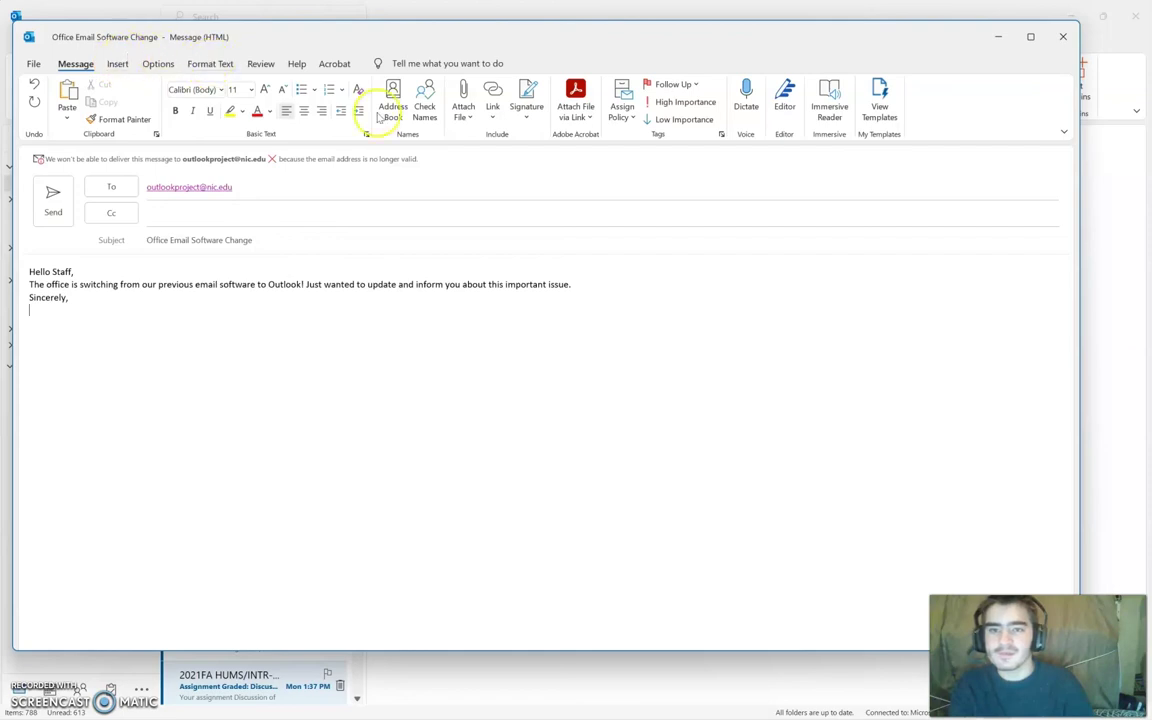
left_click(536, 120)
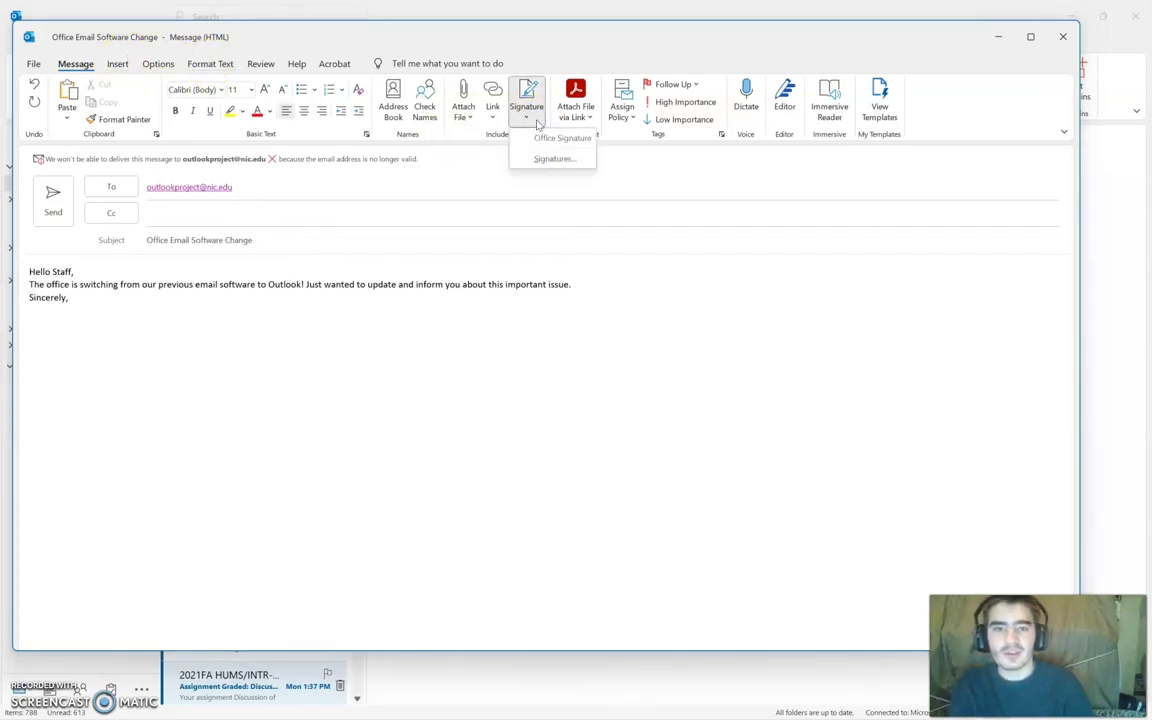
left_click(548, 138)
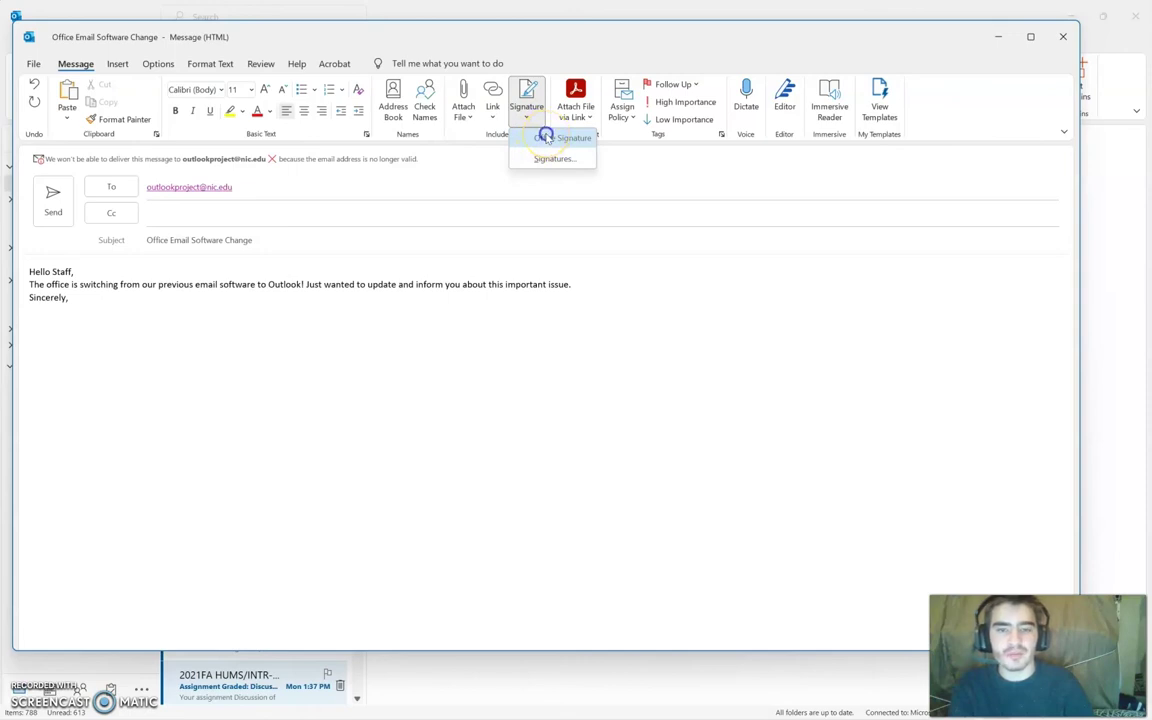
left_click(547, 137)
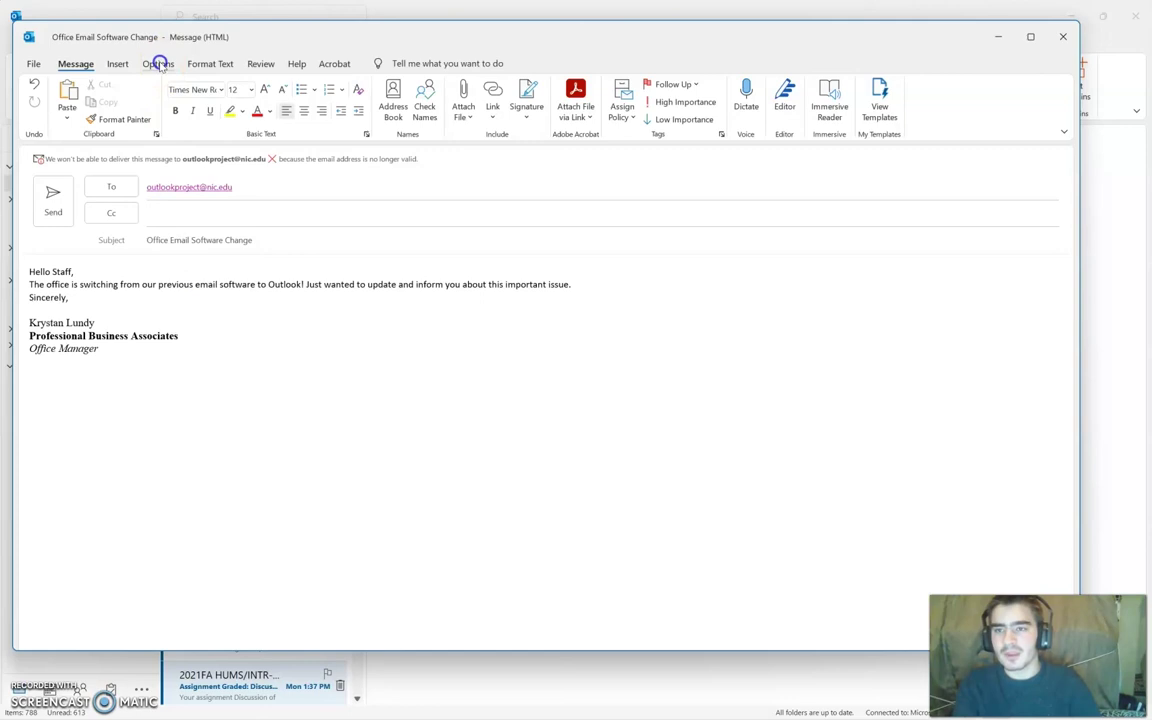
Step: Turn on Request a Read Receipt in Options, then return to the message commands
left_click(158, 64)
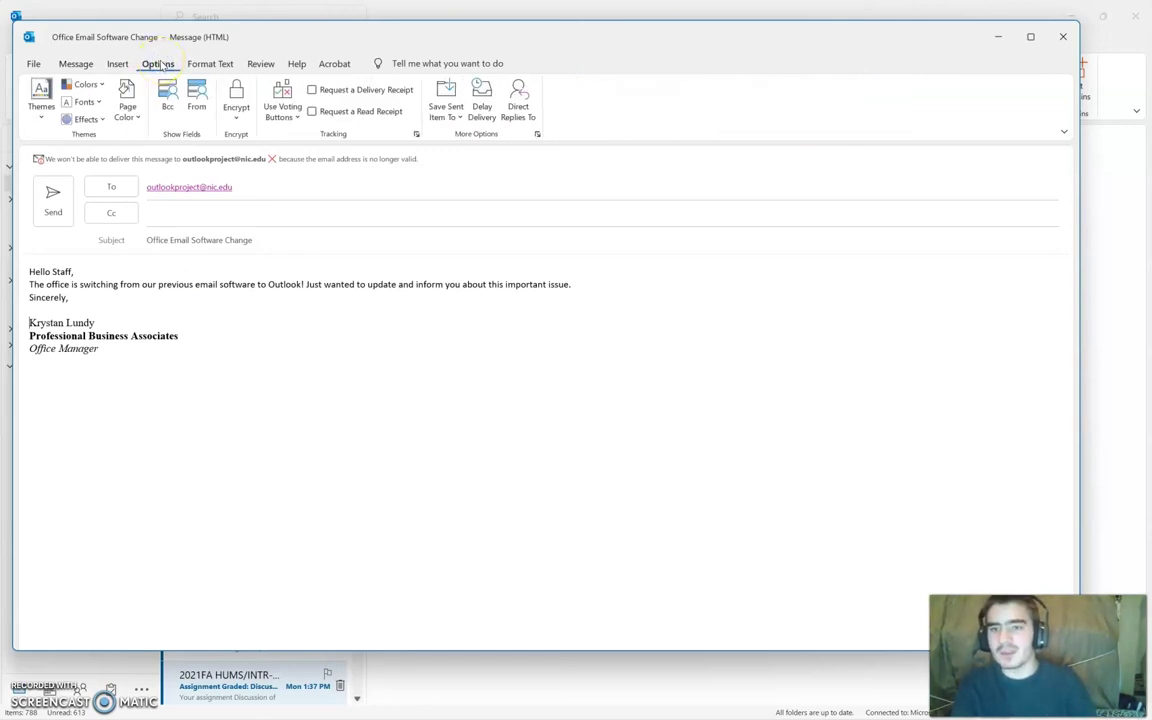
left_click(312, 111)
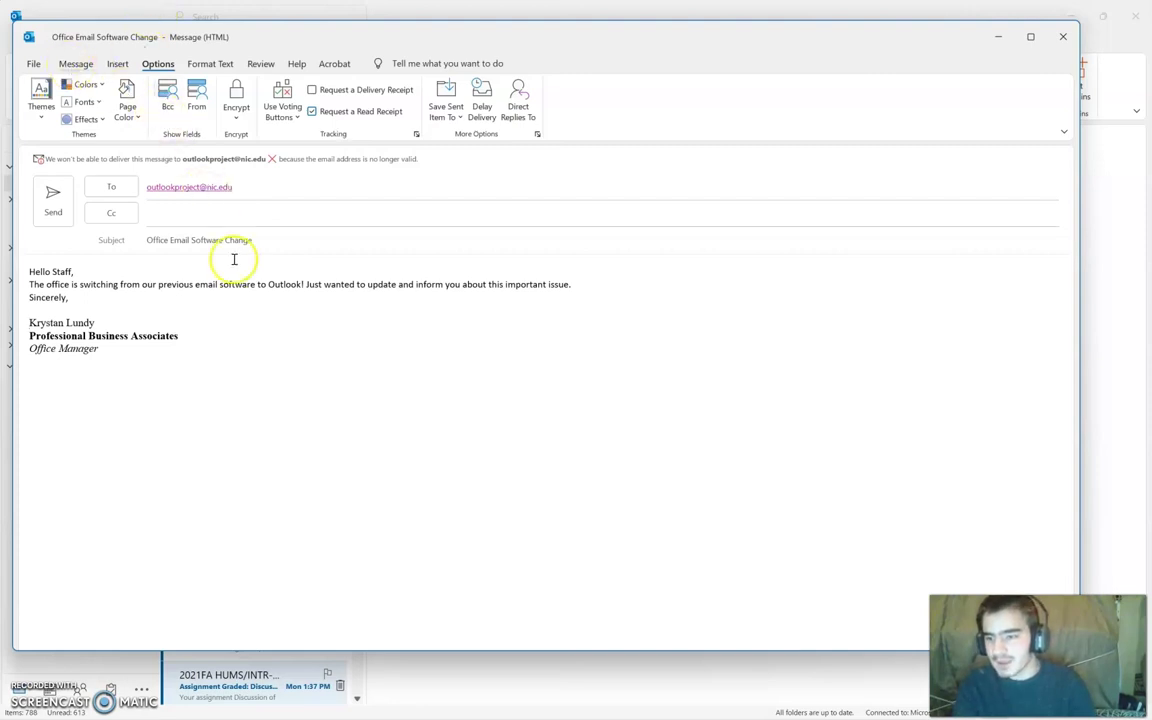
left_click(80, 63)
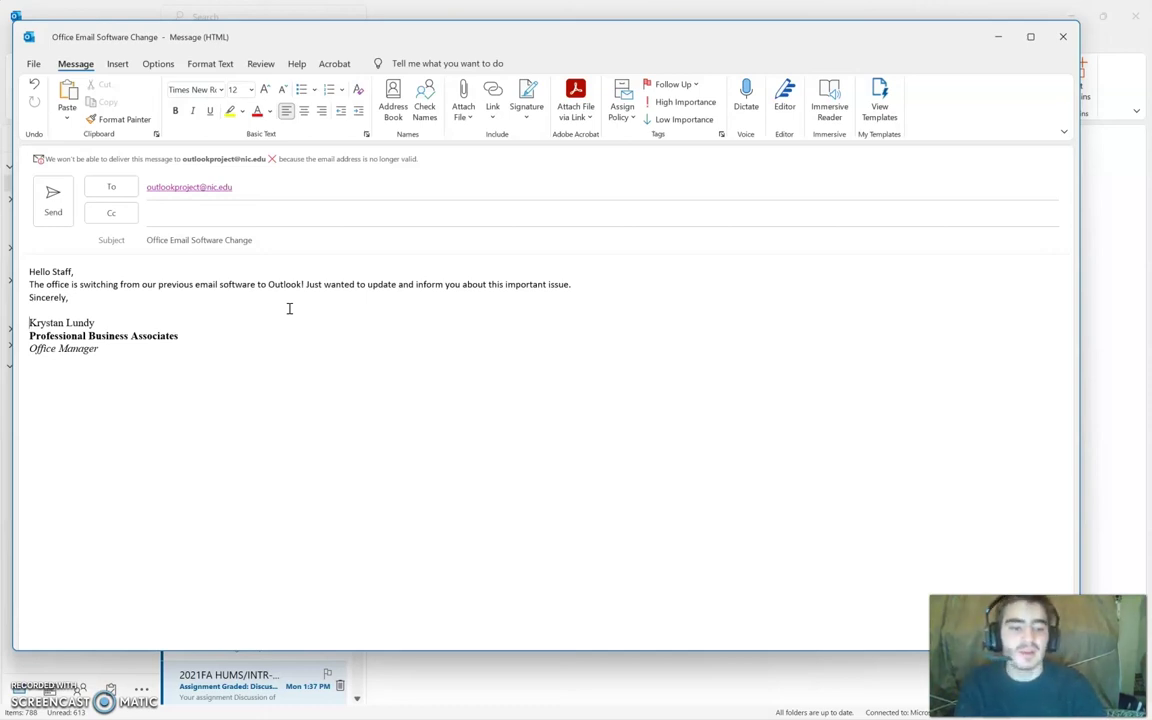
left_click(274, 273)
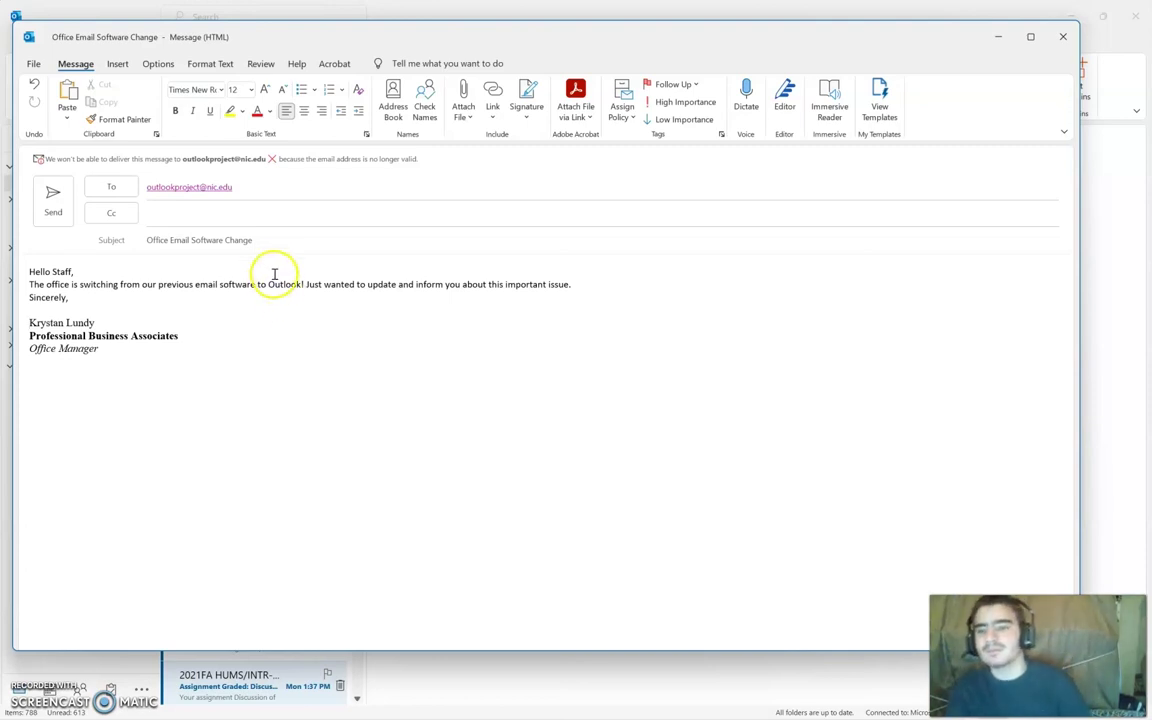
left_click(185, 216)
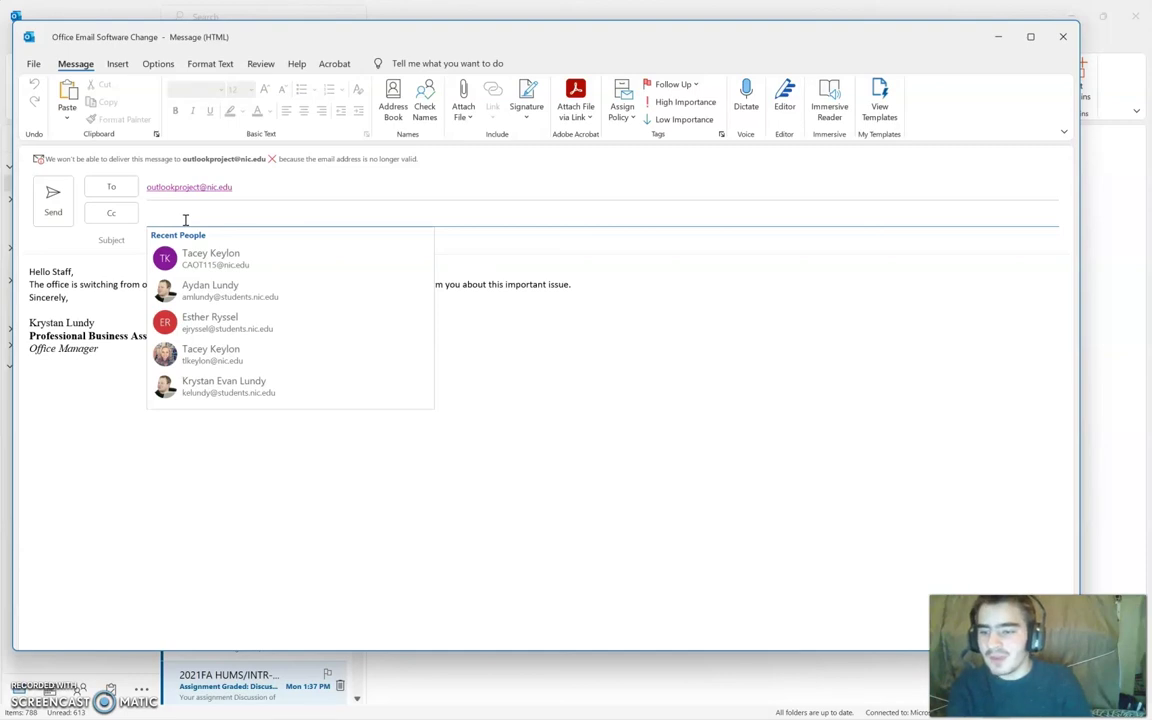
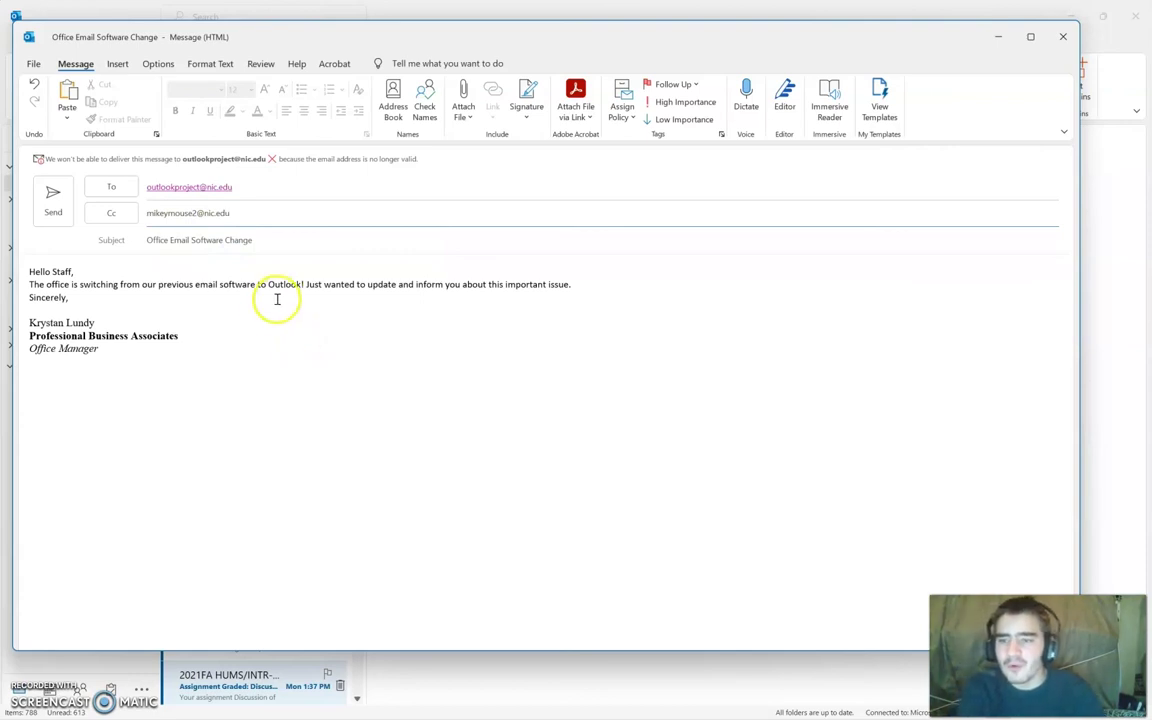
Step: Enter the Cc recipient's e-mail address and put the caret on the blank line under 'Sincerely,'
left_click(265, 309)
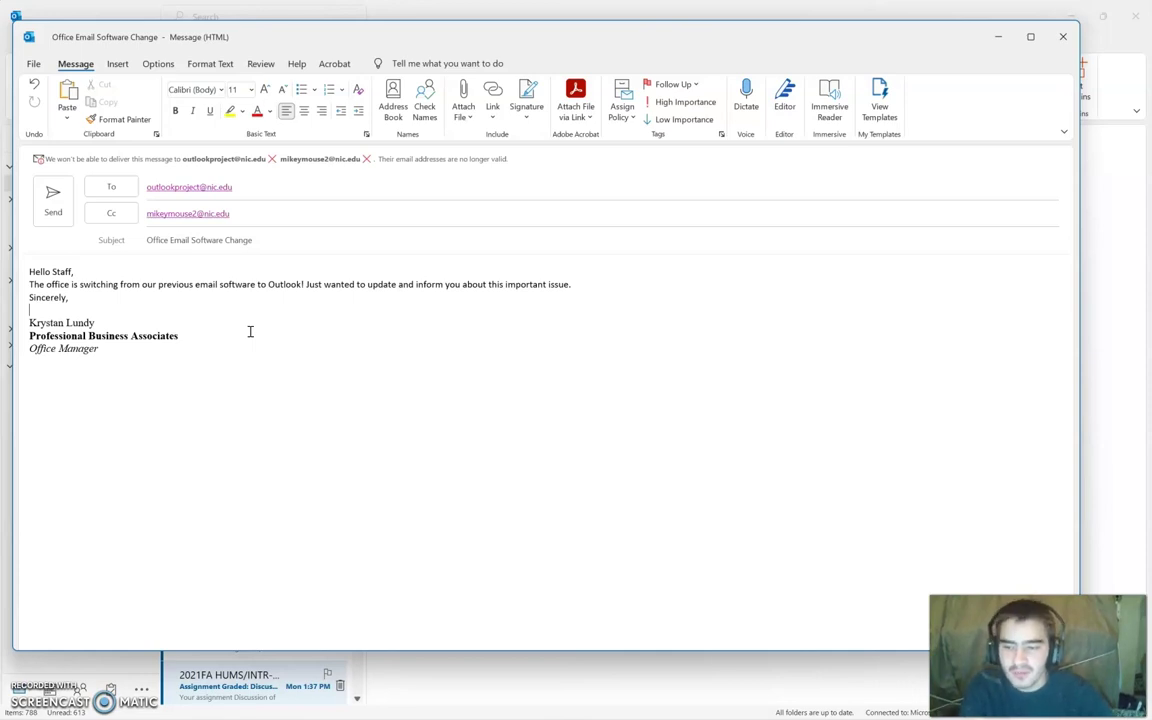
left_click(239, 331)
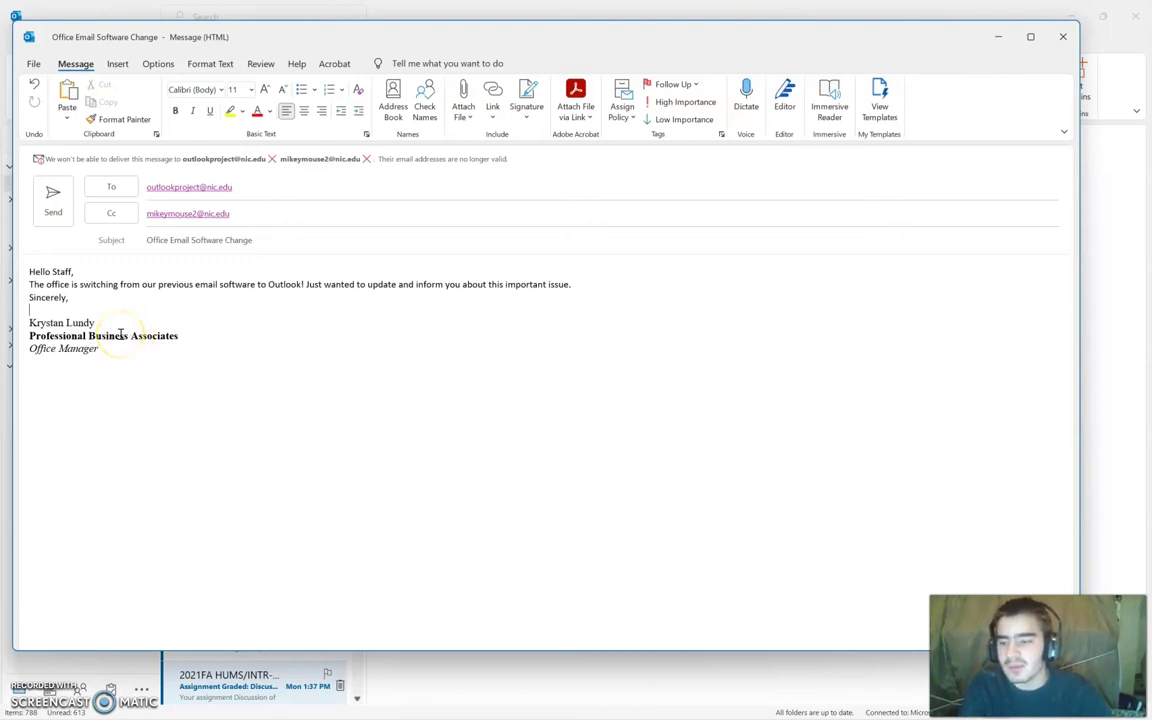
left_click(50, 310)
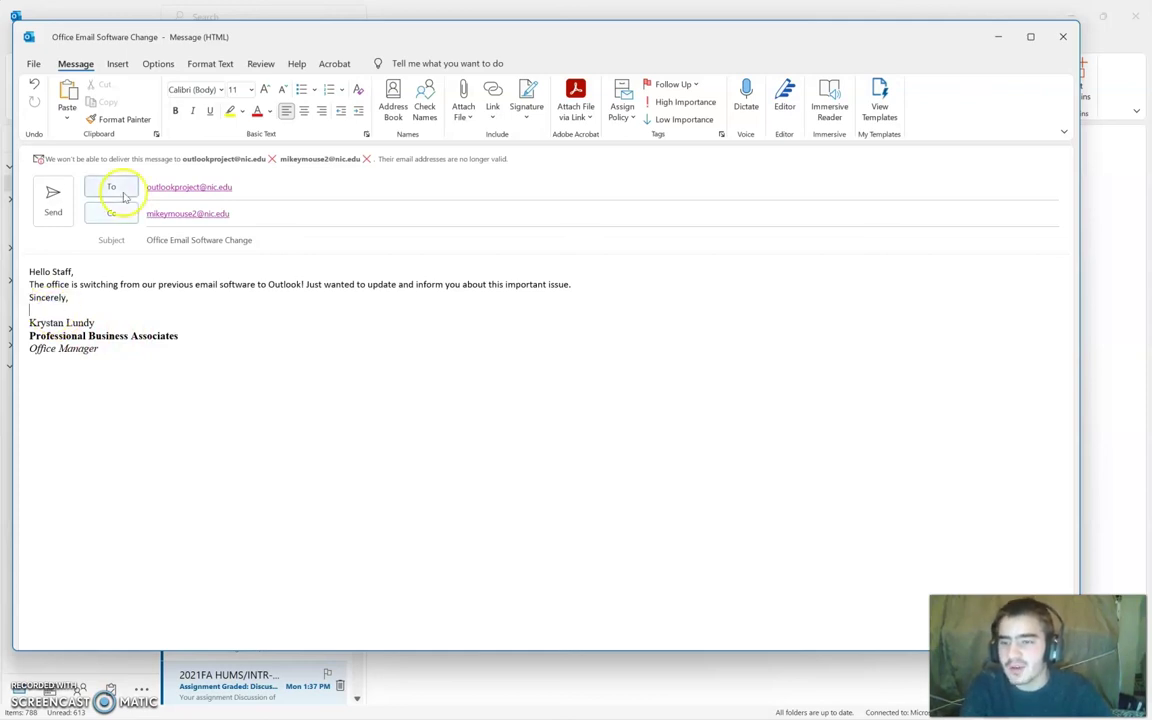
left_click(117, 65)
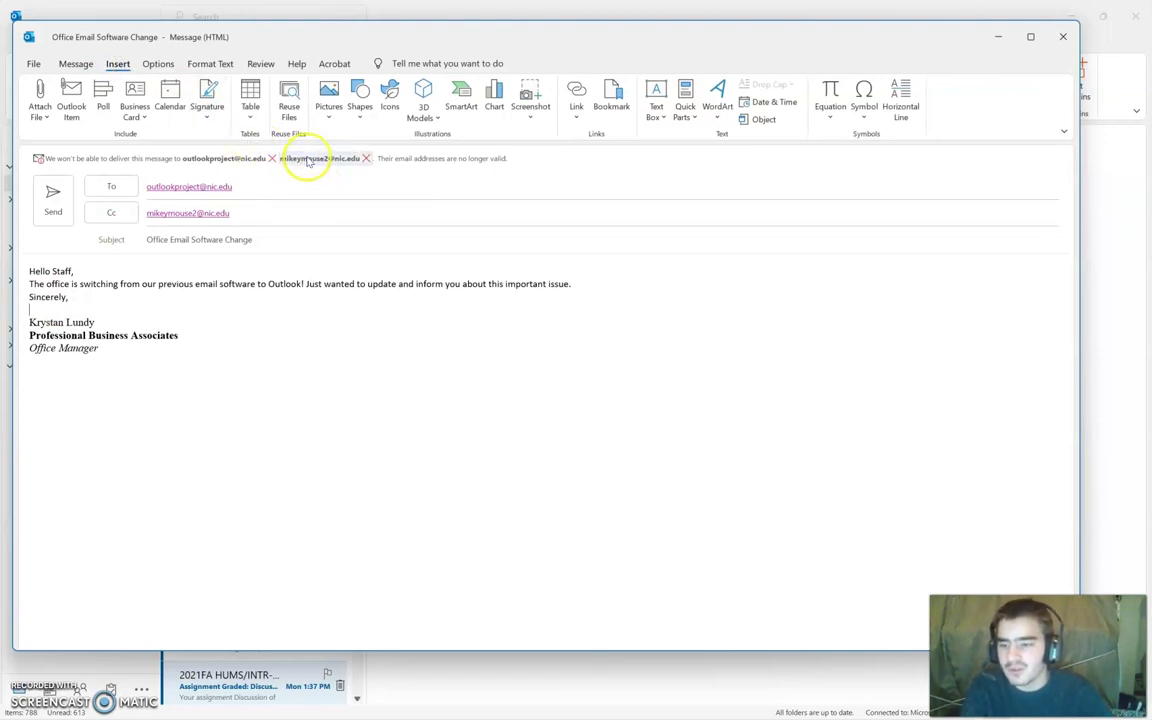
Step: Insert the BusinessManWorking picture from K-School 2021 > Outlook above the signature
left_click(317, 116)
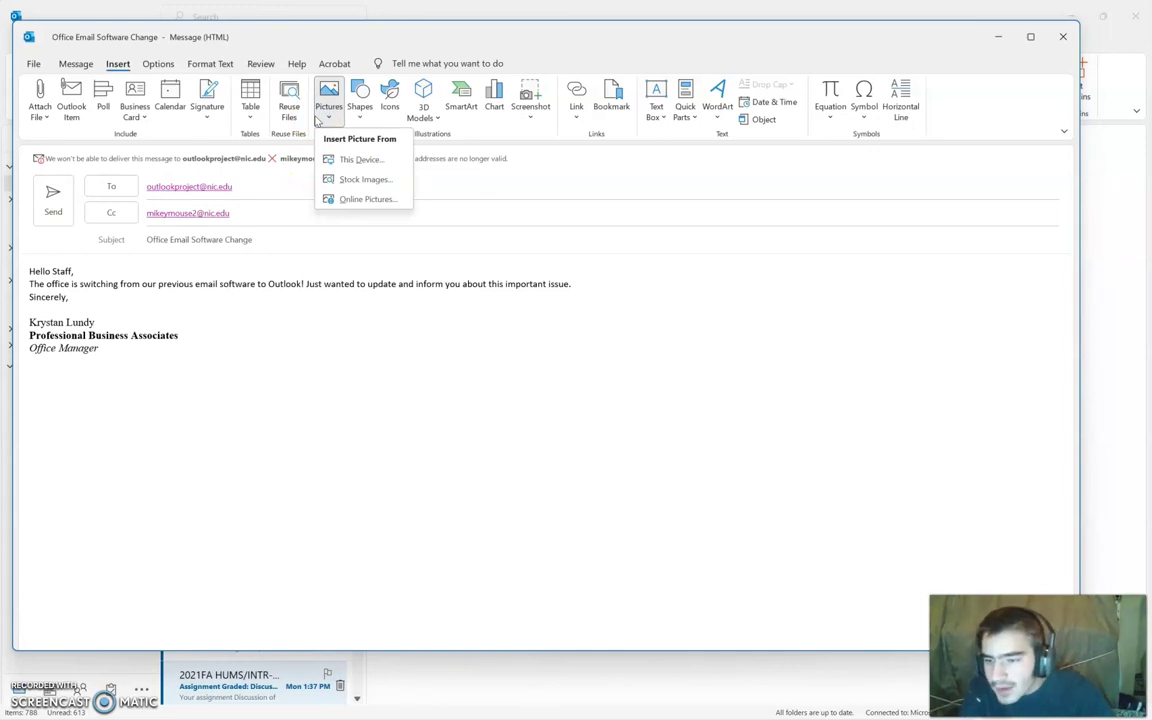
left_click(352, 159)
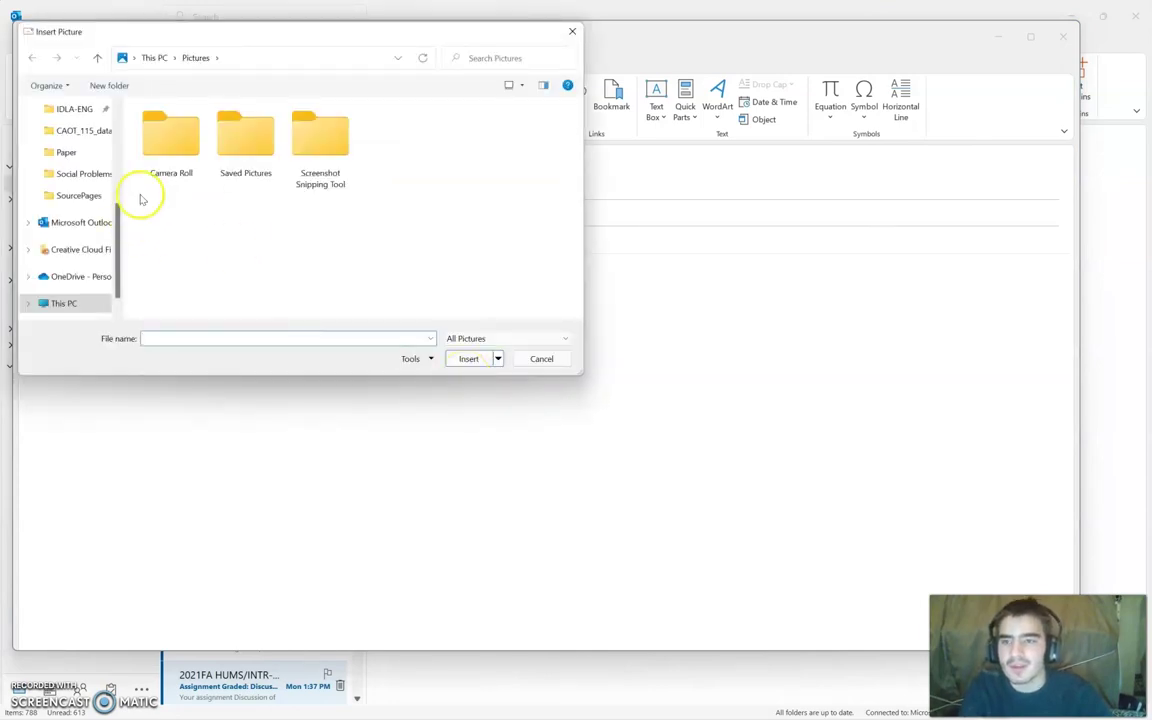
scroll(90, 167, "up", 2)
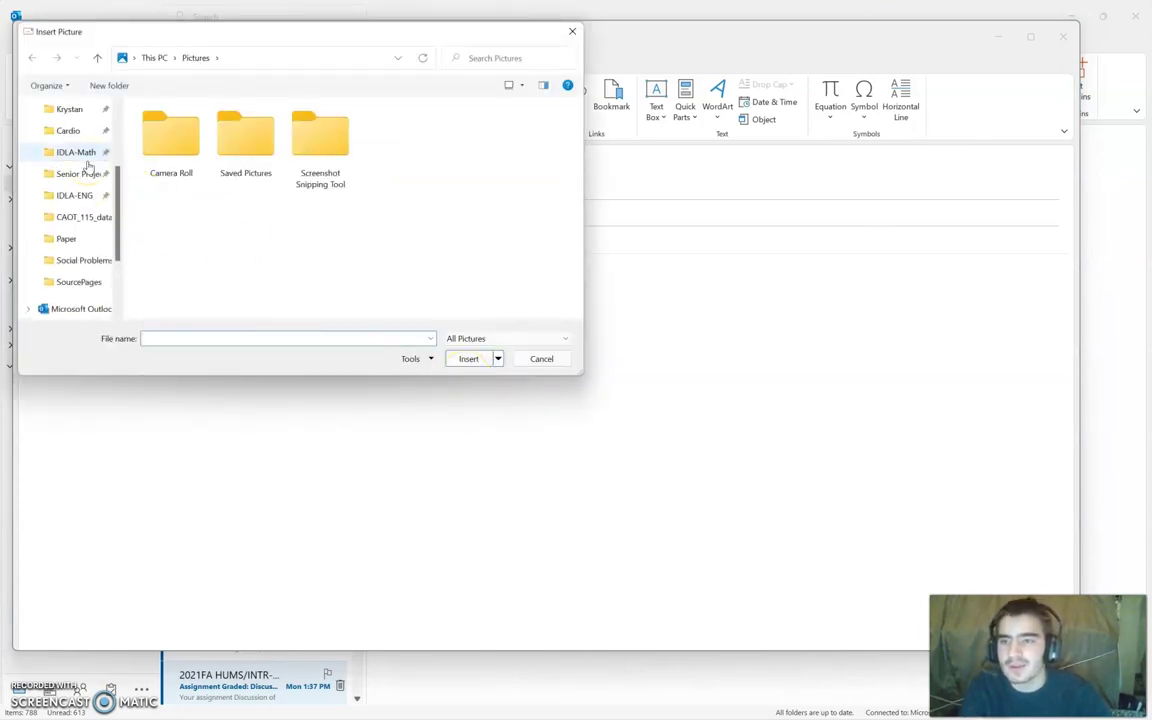
scroll(88, 167, "up", 1)
left_click(72, 153)
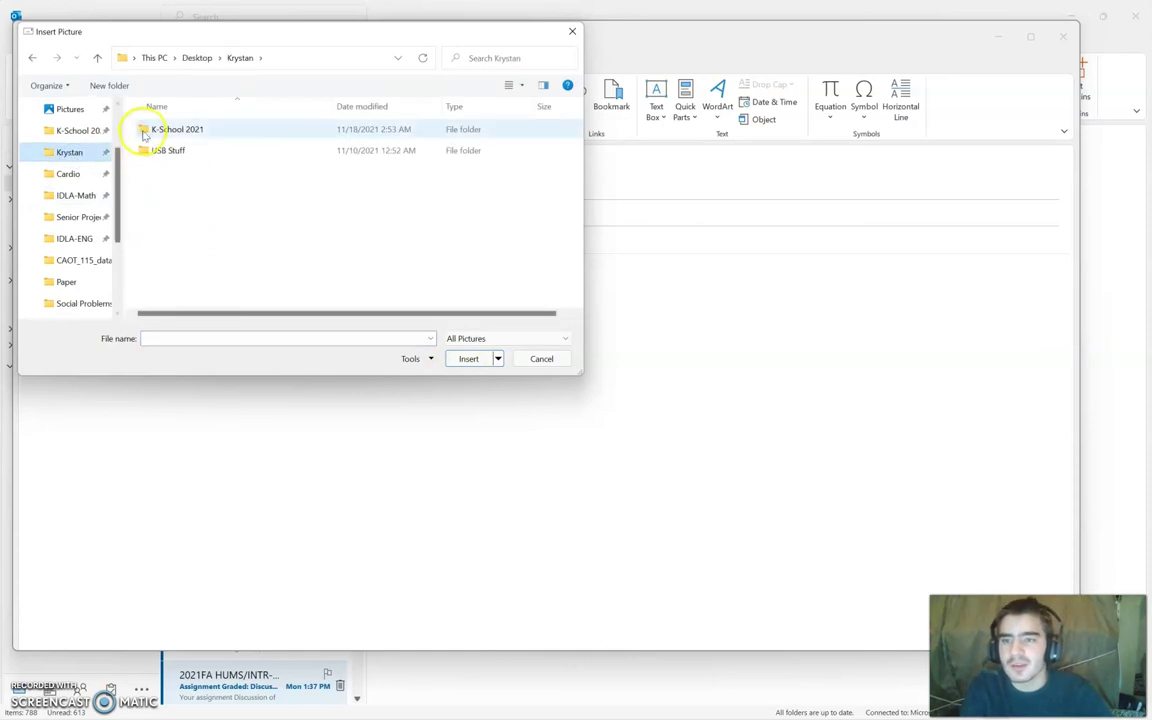
double_click(146, 132)
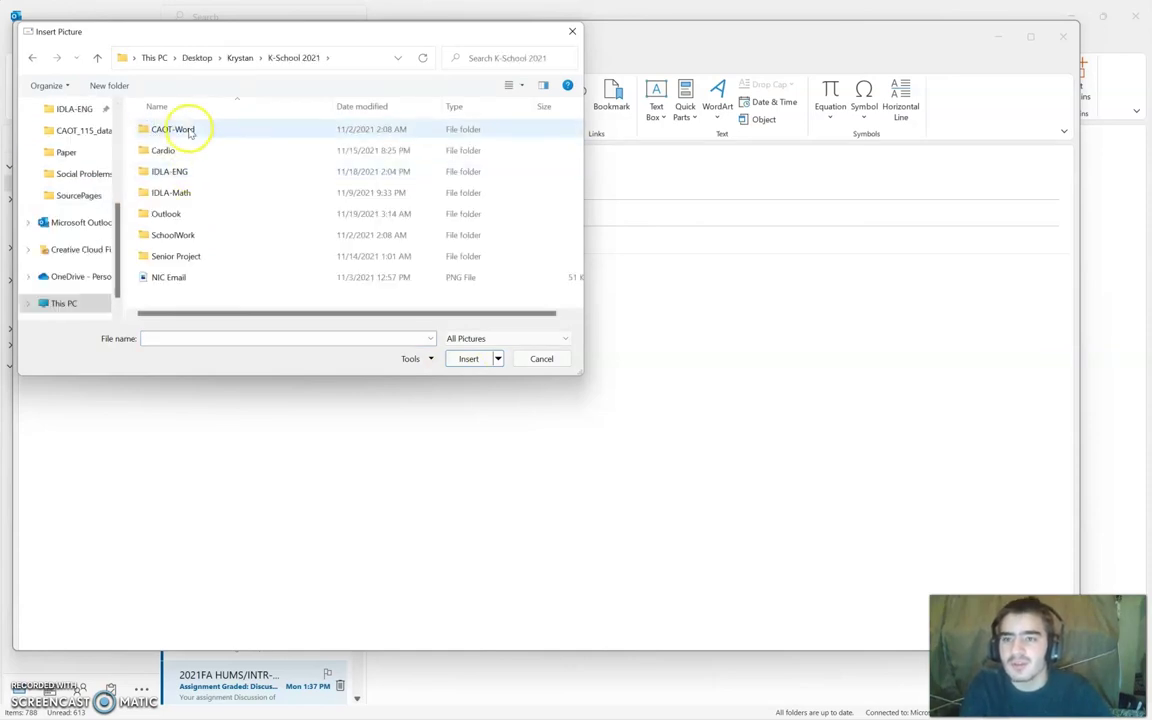
double_click(156, 214)
left_click(390, 145)
left_click(466, 358)
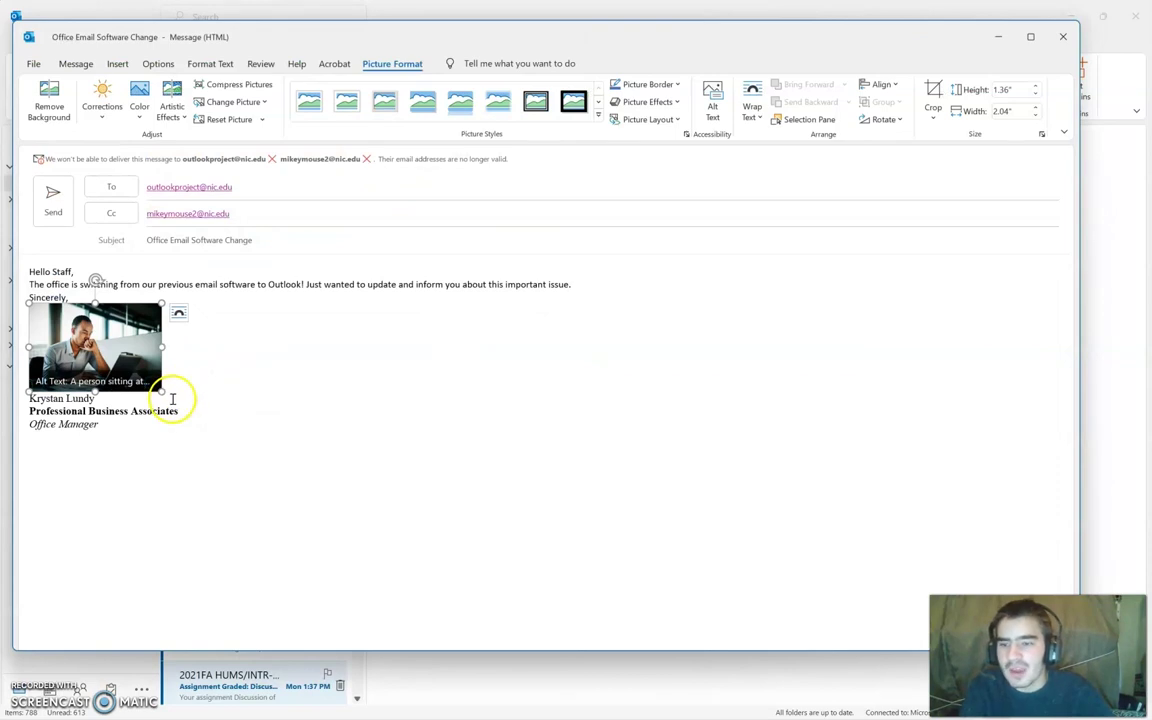
Step: Enlarge the picture to 1.59" by 2.39" and minimize the message window
left_click_drag(160, 391, 185, 404)
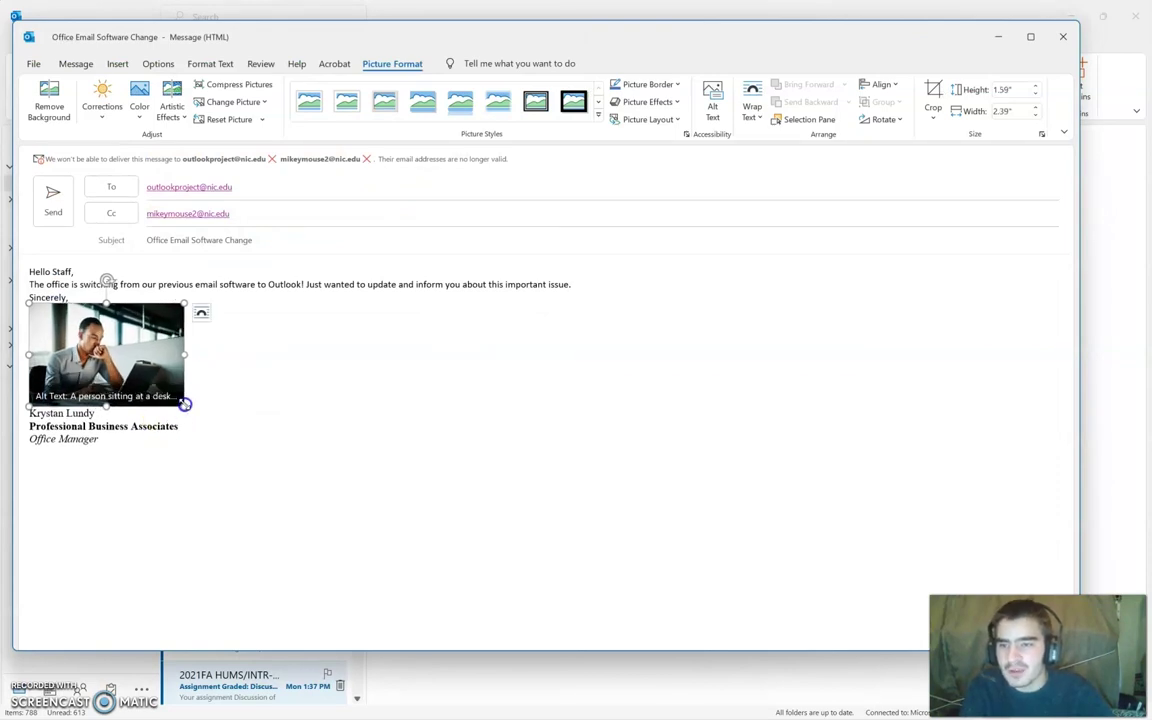
left_click(255, 393)
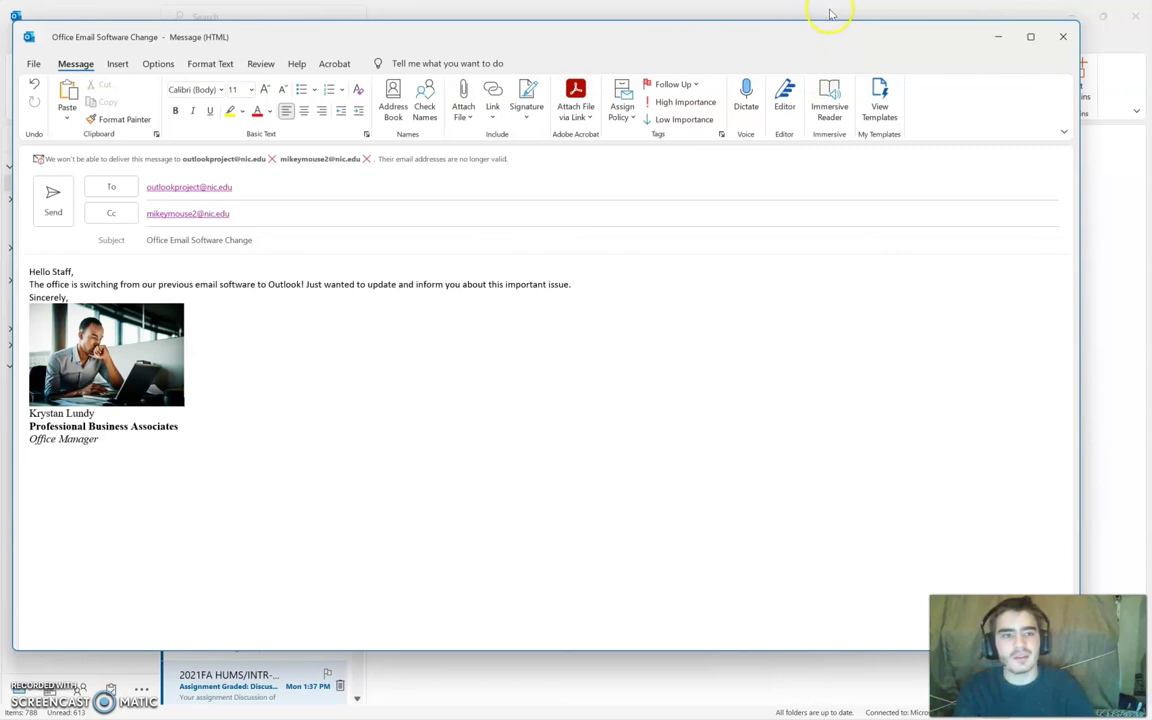
left_click(997, 36)
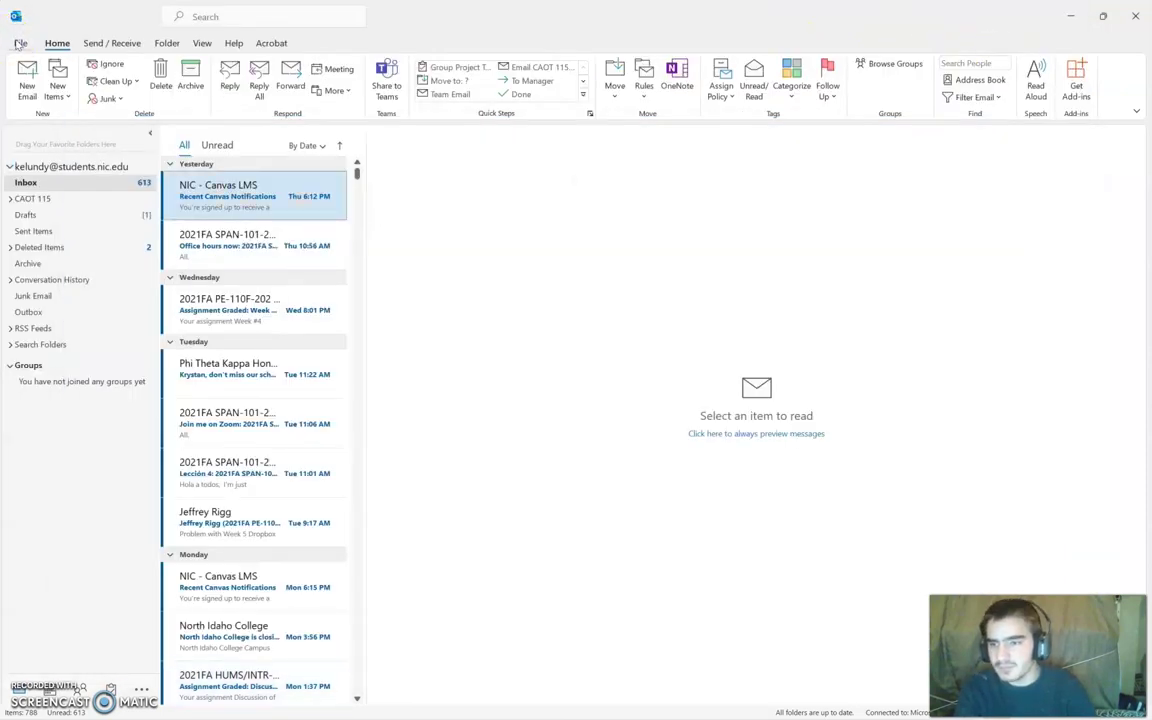
Step: Open the Automatic Replies settings from the File > Info page
left_click(20, 44)
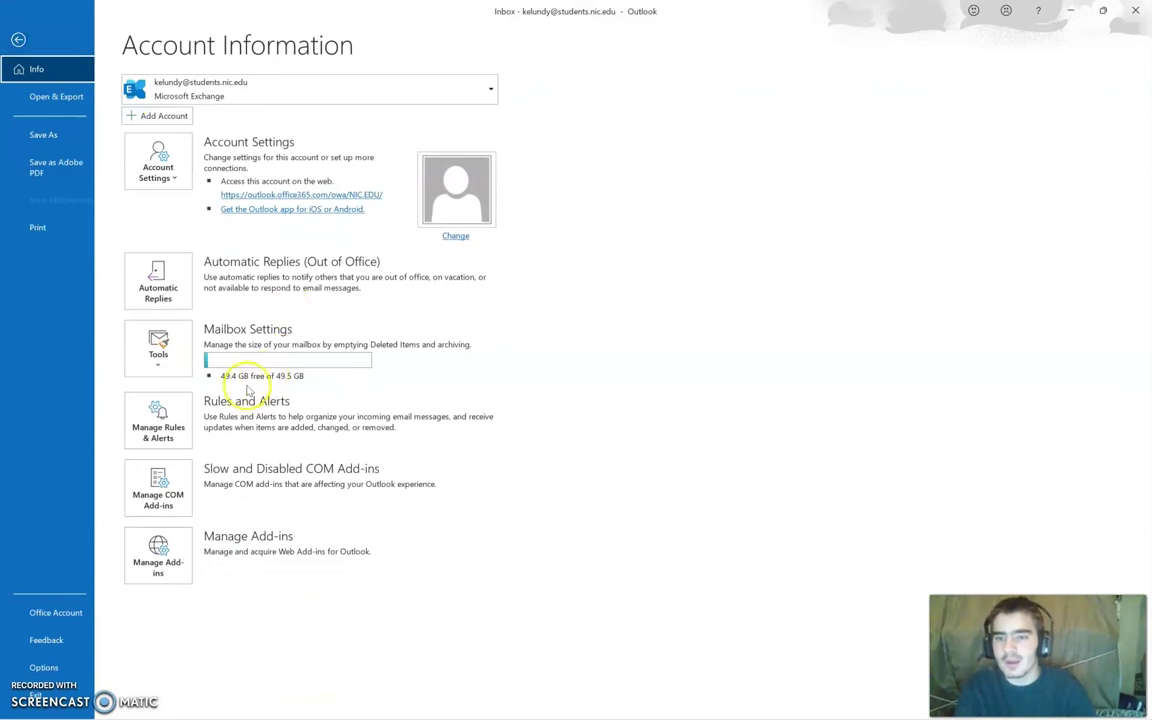
left_click(165, 272)
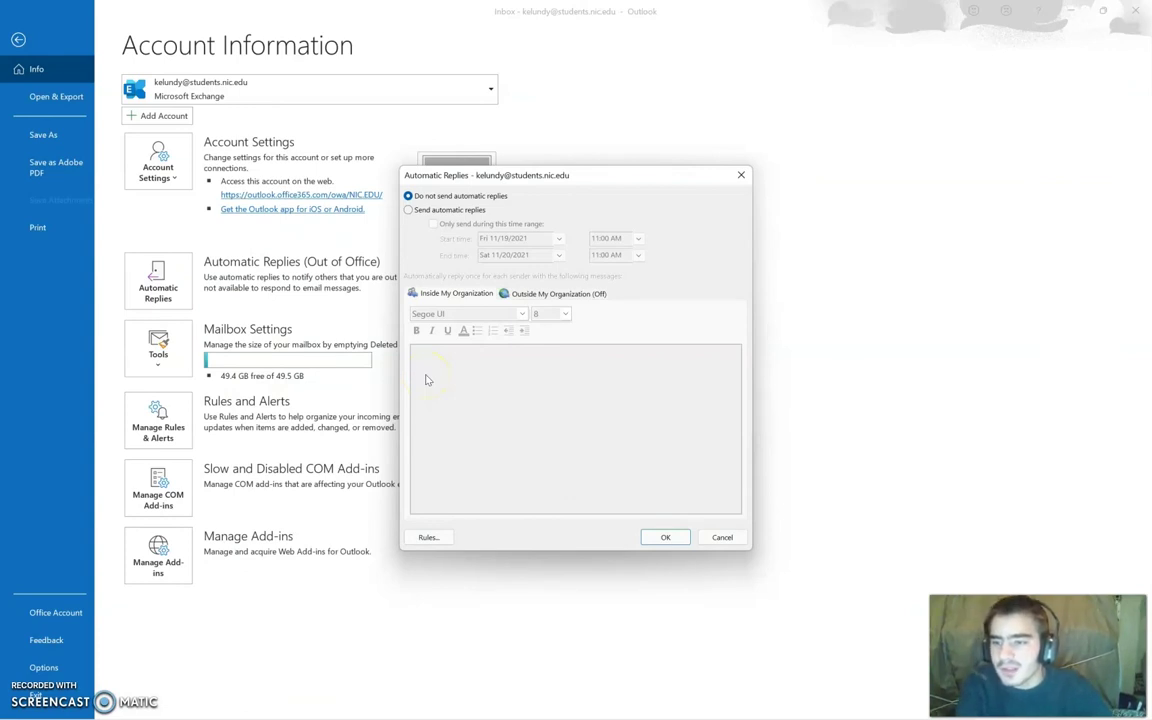
Step: Turn on automatic replies and set the inside reply font to Times New Roman 12
left_click(409, 210)
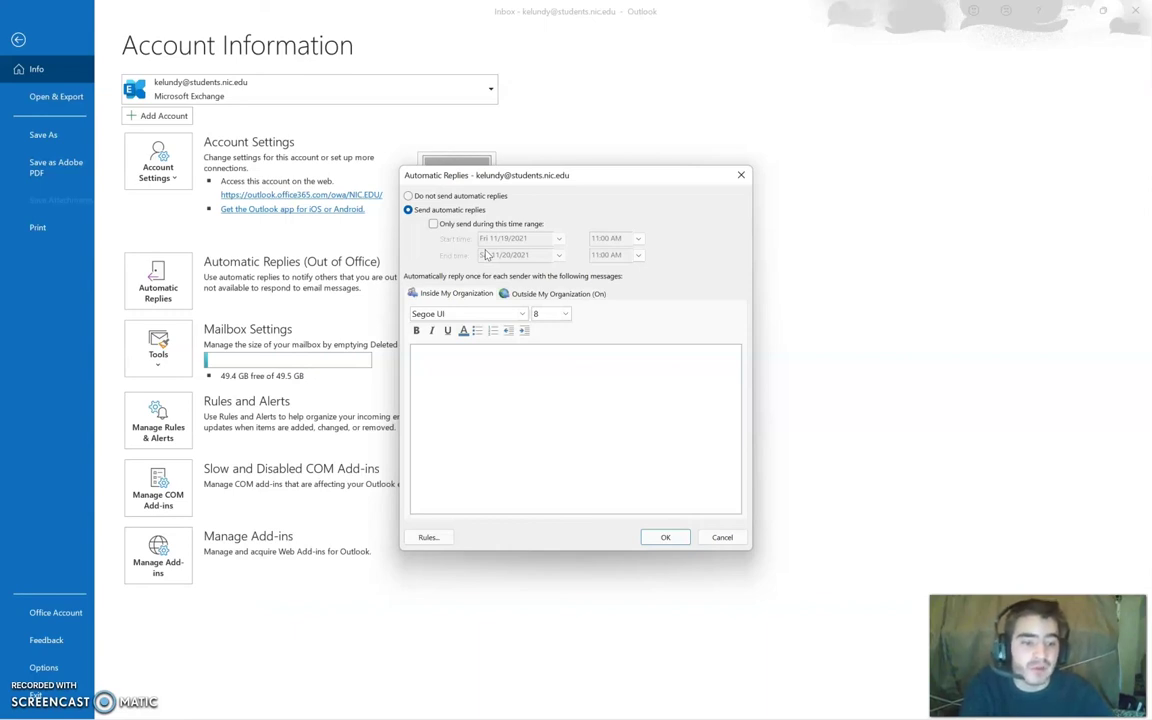
left_click(433, 356)
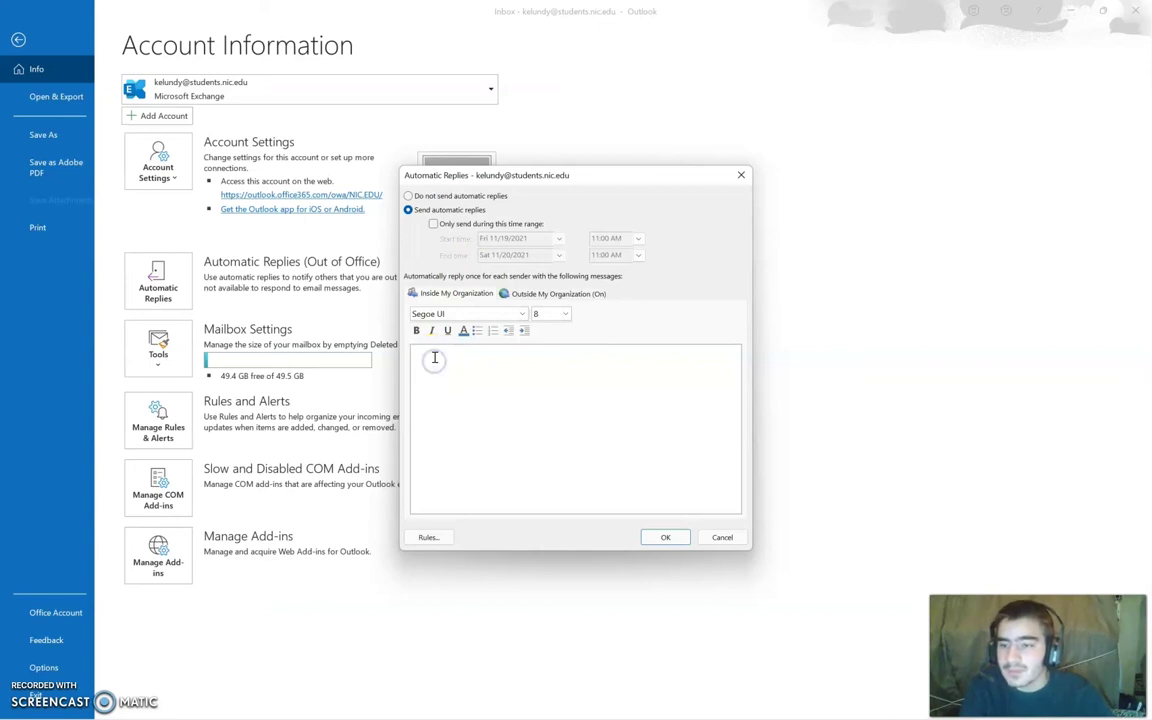
left_click(522, 313)
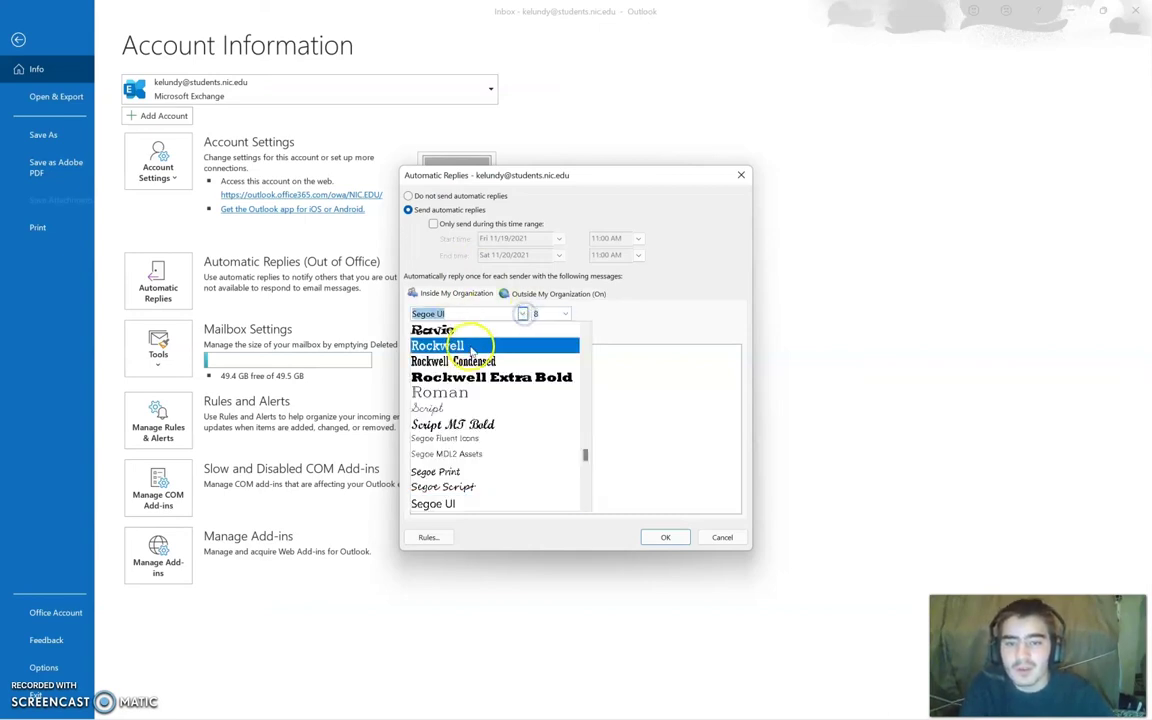
left_click(463, 316)
type("t")
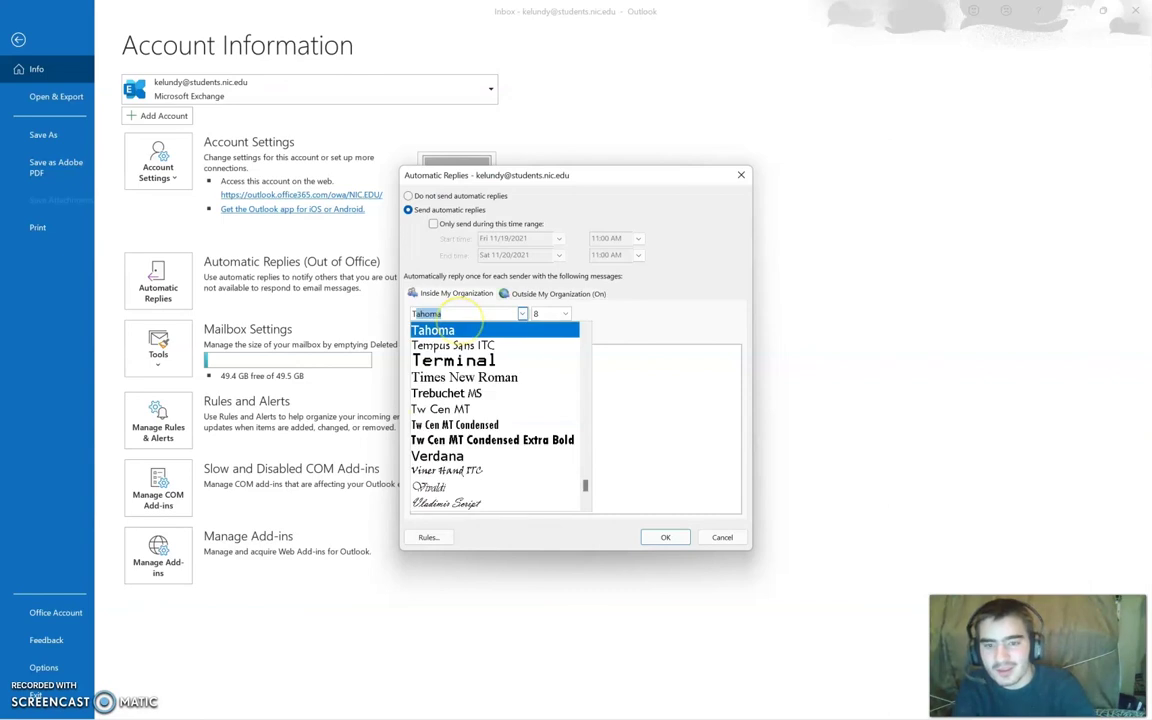
left_click(464, 377)
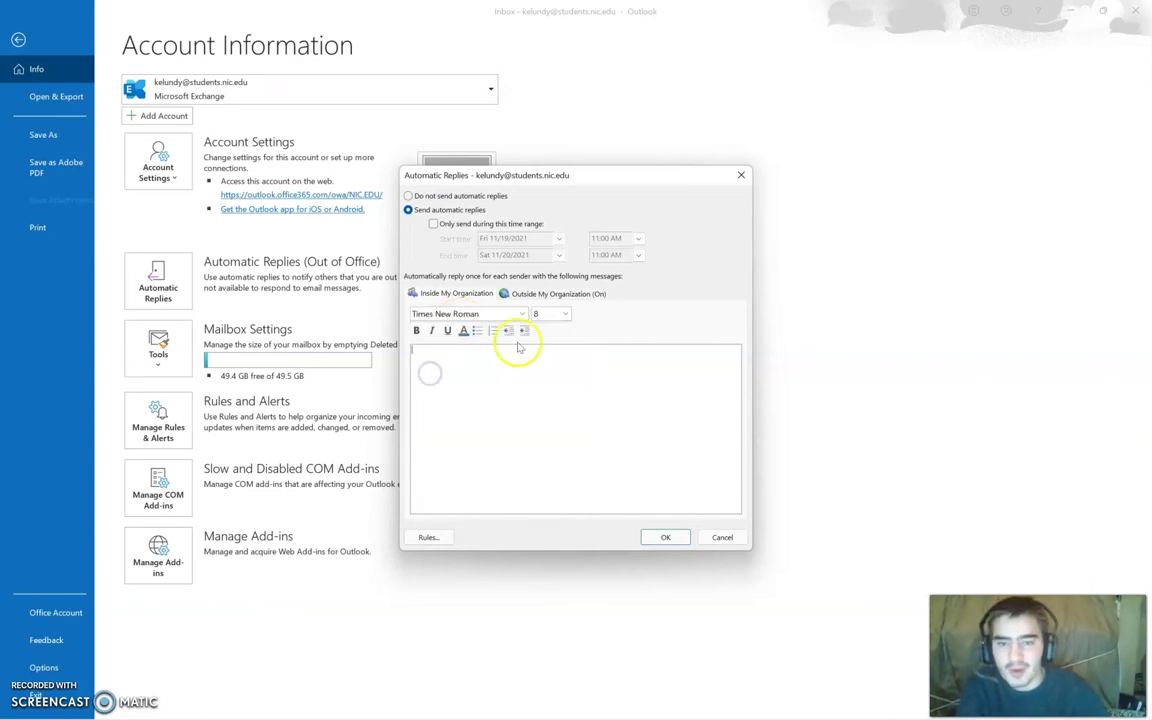
left_click(563, 314)
left_click(545, 368)
Step: Type the inside-organization reply: 'Hello' followed by the sender's name on a new line
left_click(485, 367)
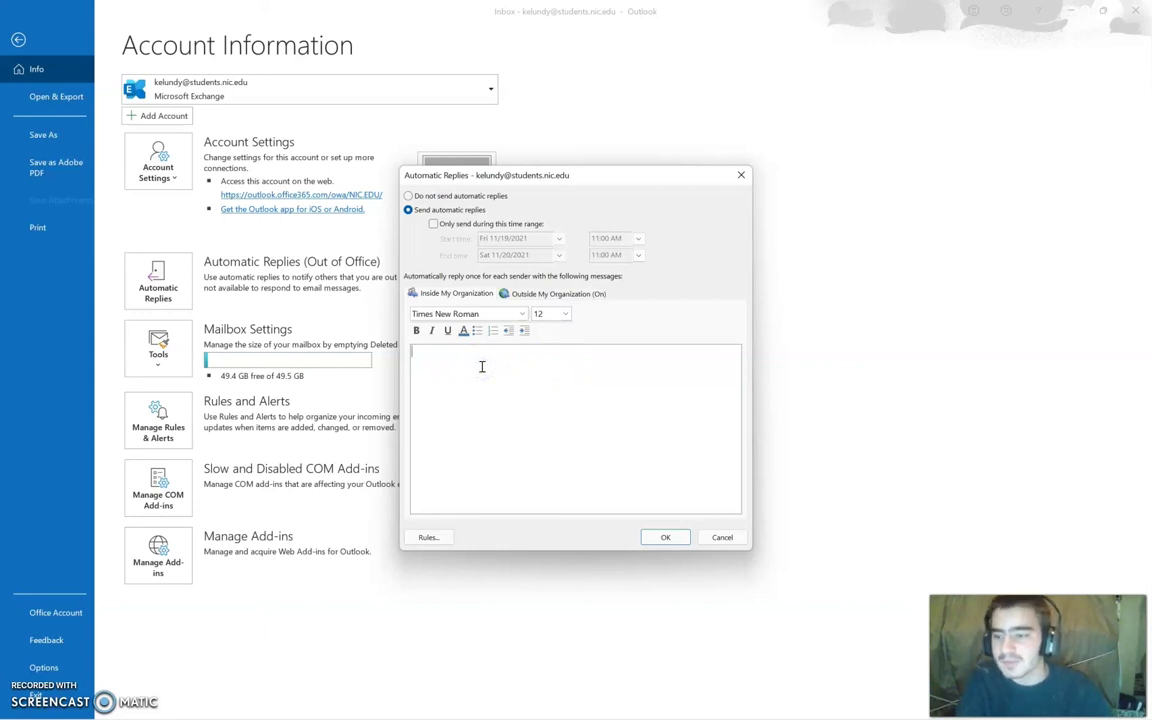
type("Hello fellow office staff,")
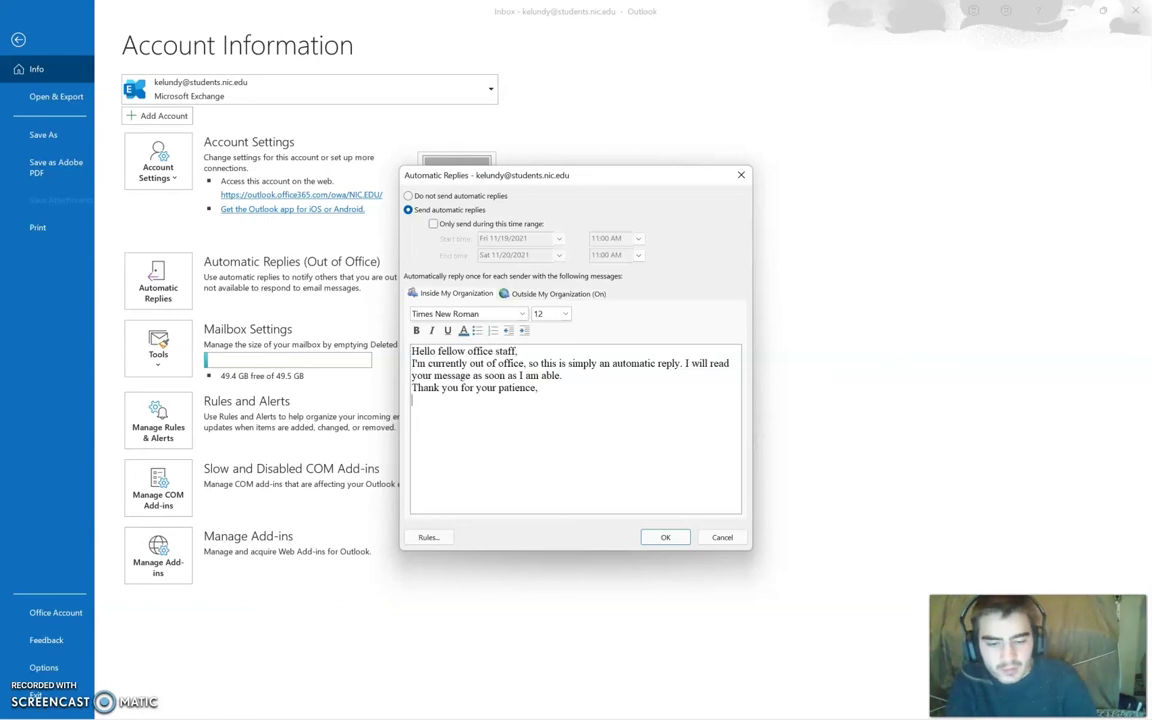
key("Return")
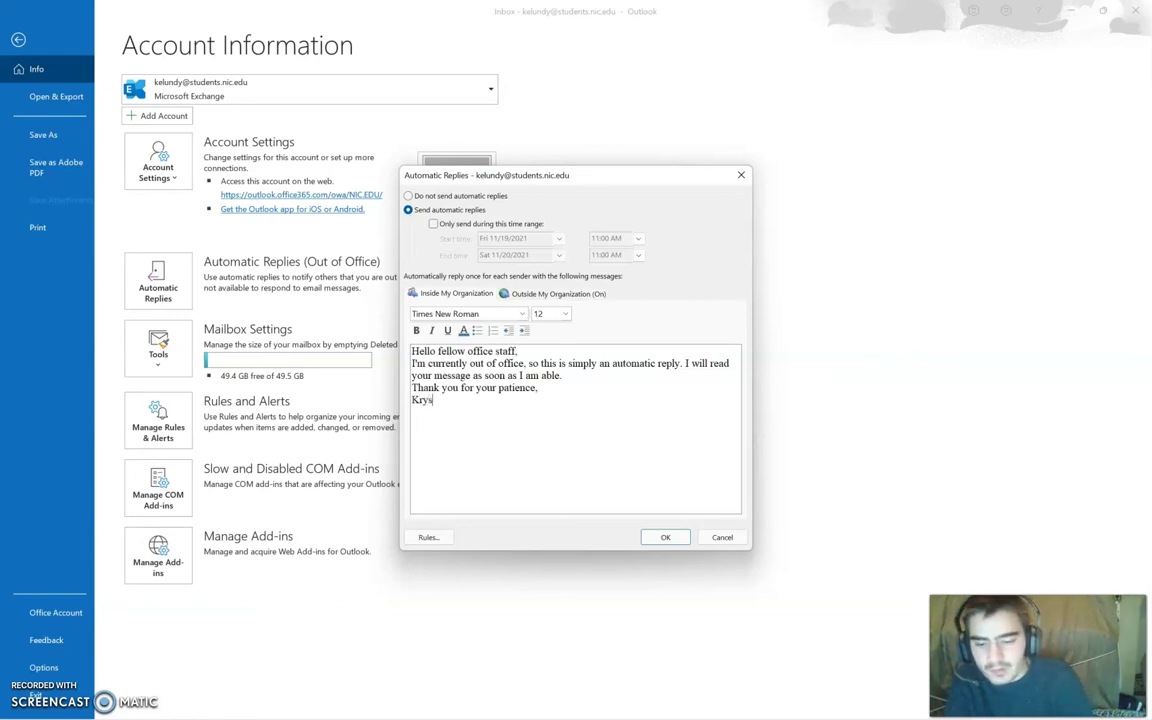
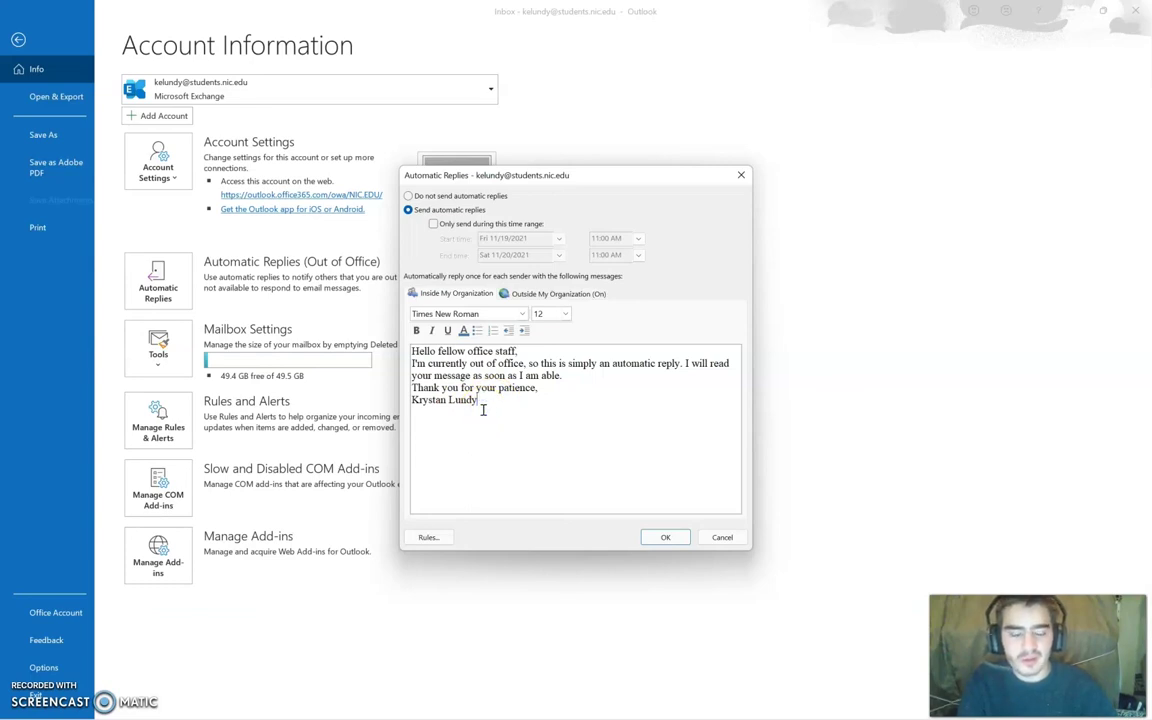
left_click(604, 377)
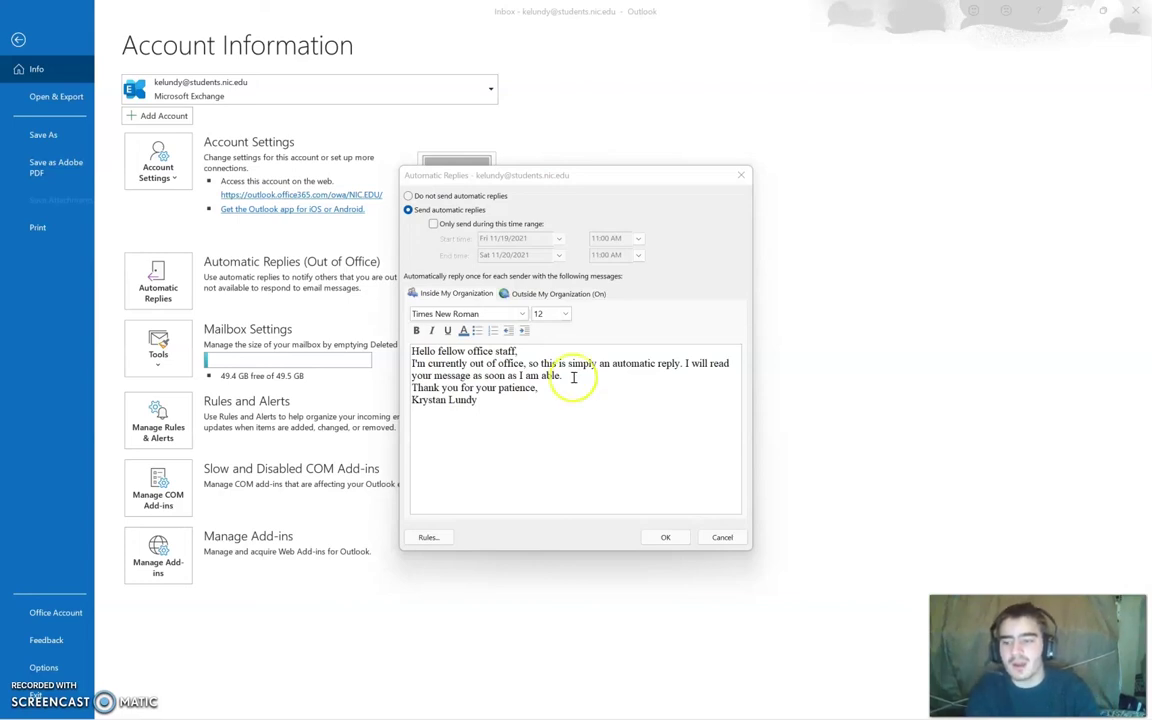
left_click(528, 294)
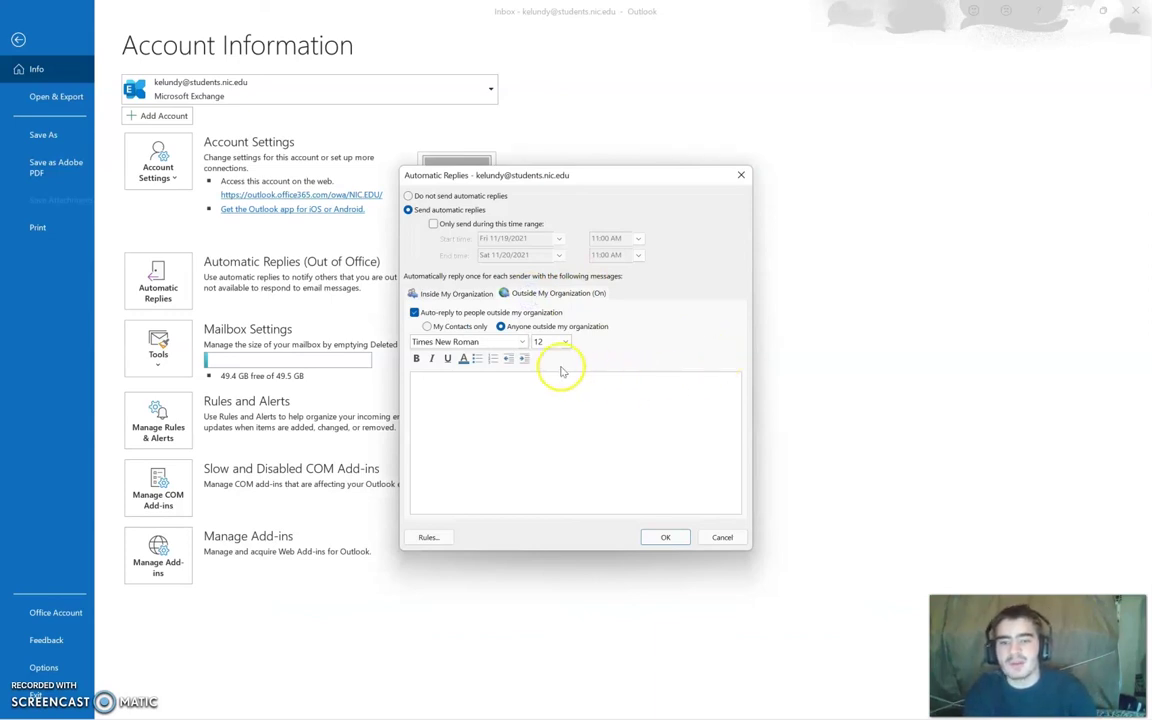
Step: Type a Times New Roman 12 outside reply starting 'Hello,' and save both replies with OK
left_click(521, 341)
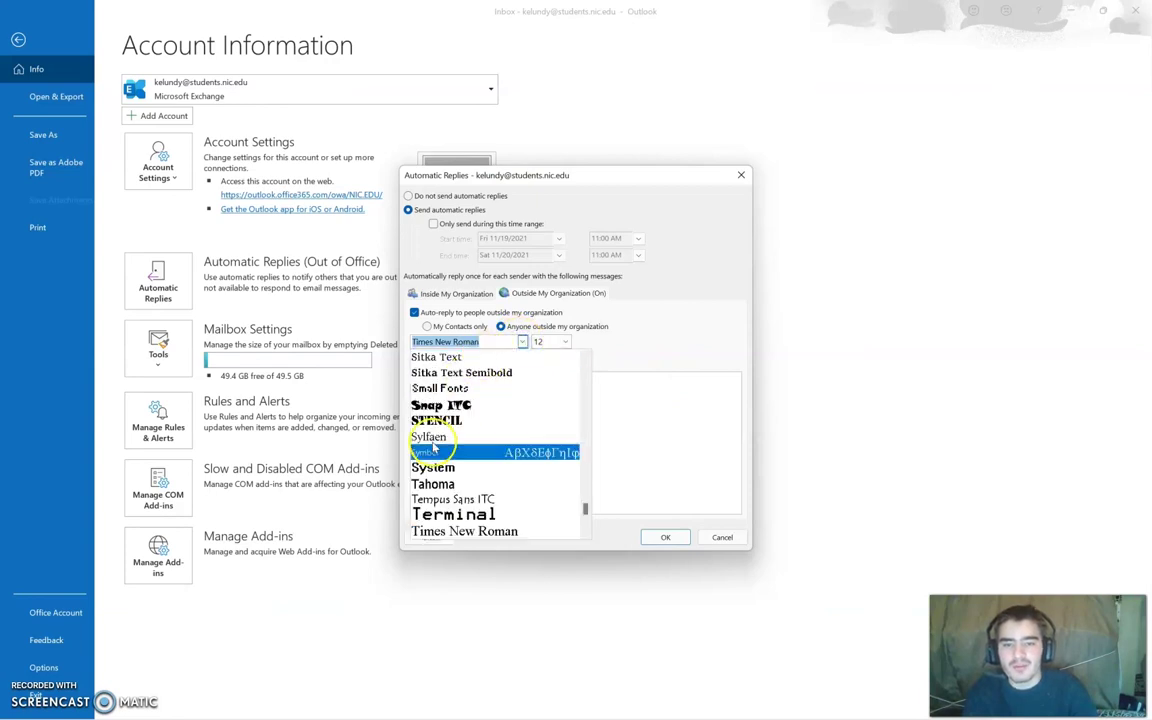
left_click(446, 533)
left_click(565, 341)
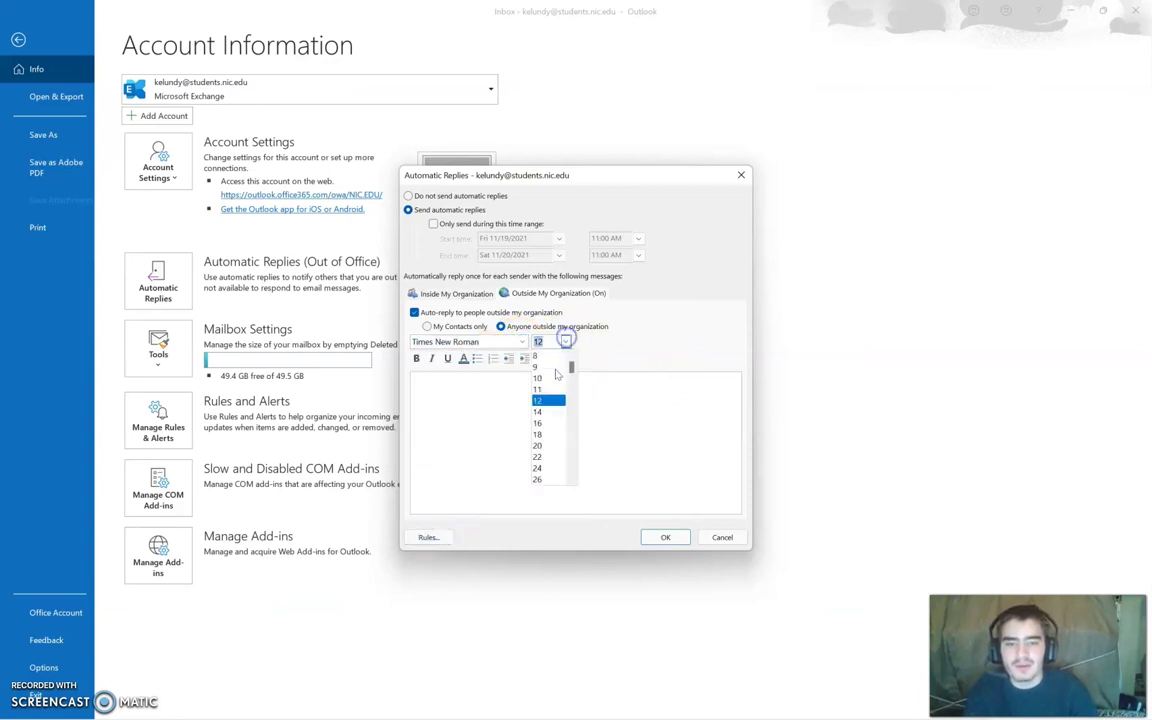
left_click(548, 401)
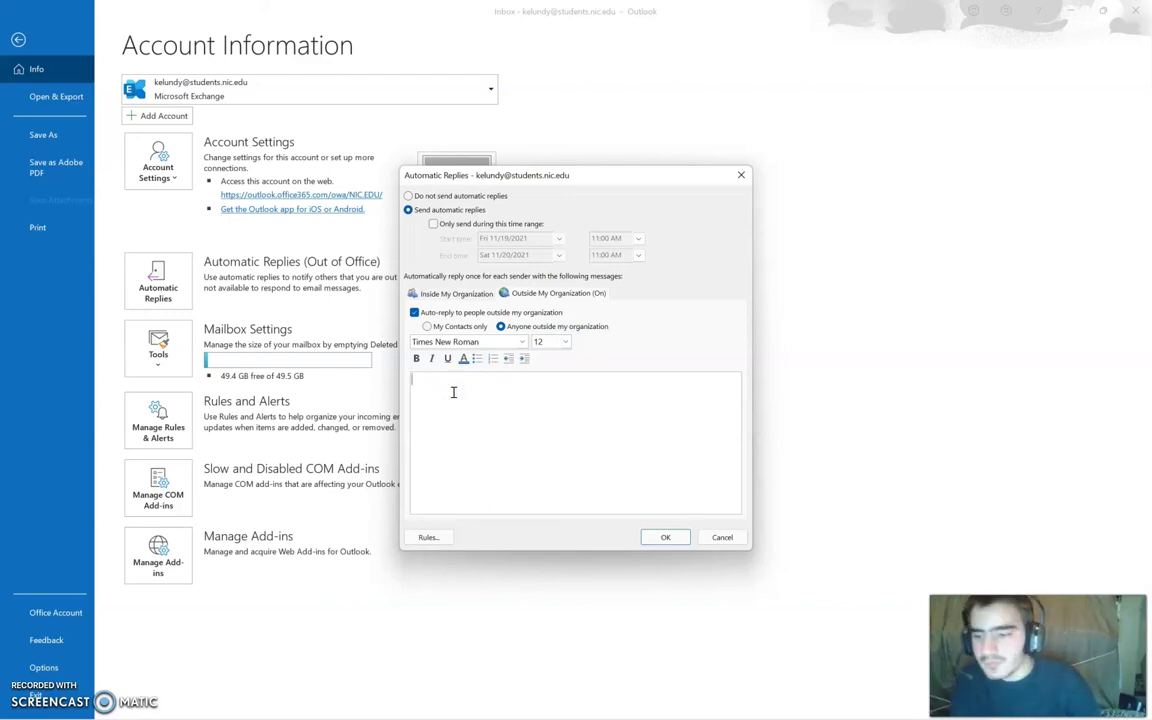
type("Hell")
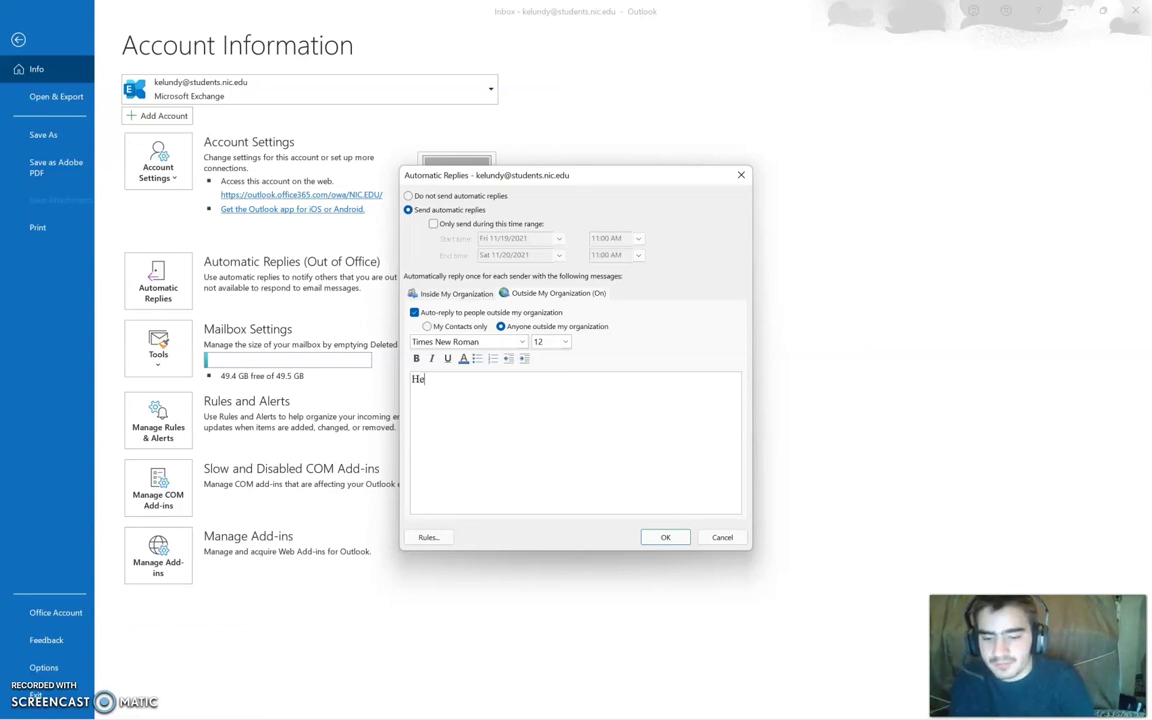
type("o,")
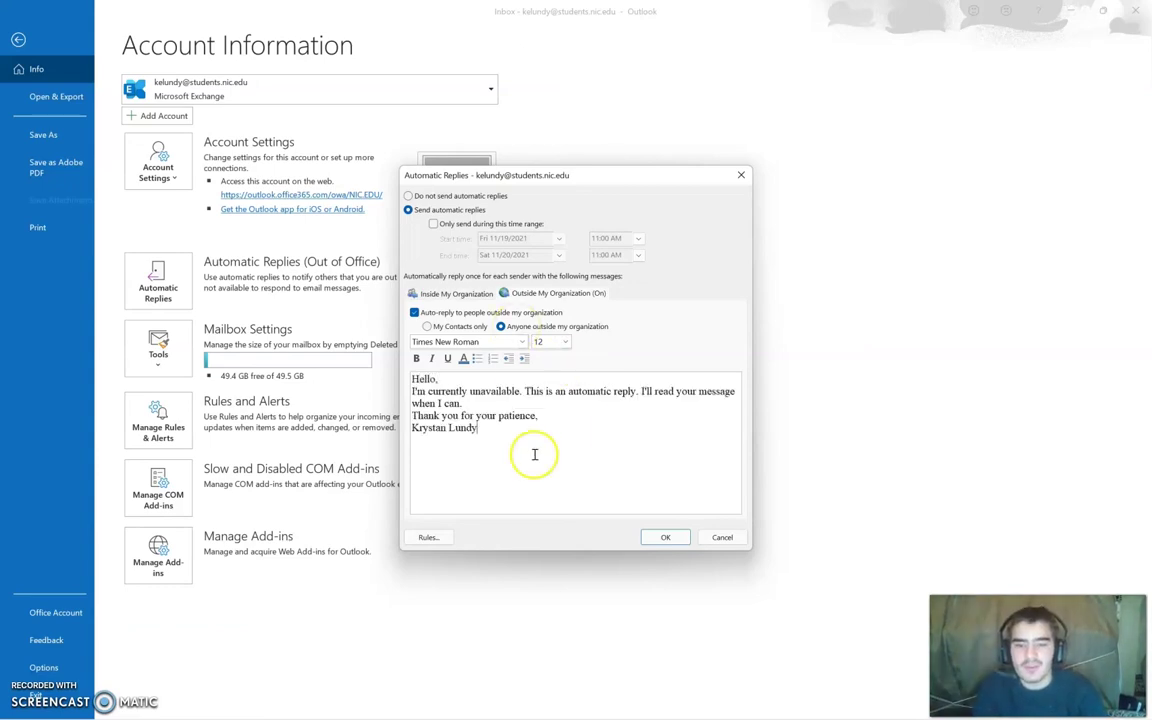
left_click(455, 293)
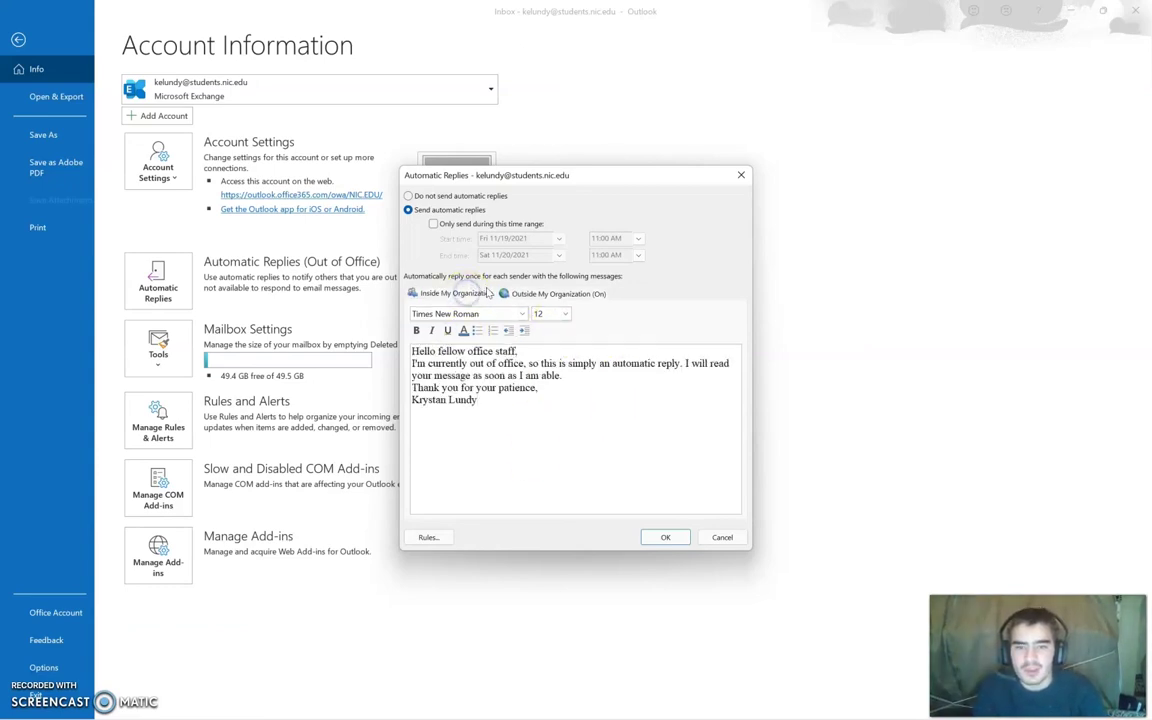
left_click(516, 293)
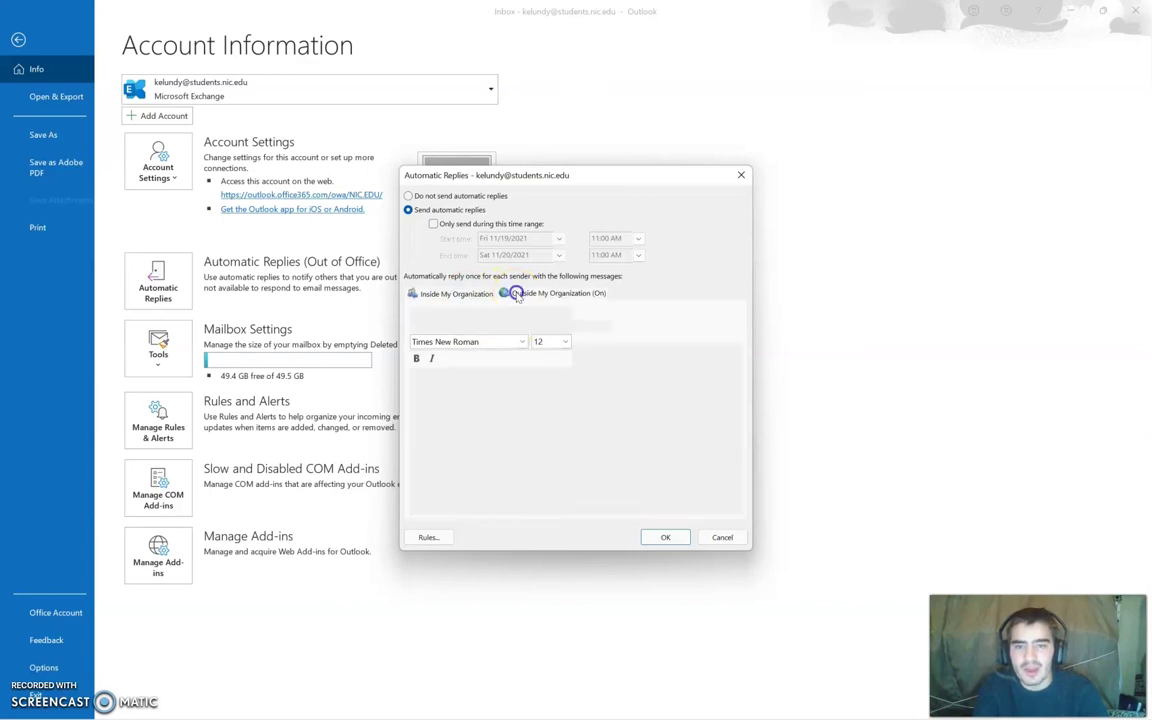
left_click(660, 538)
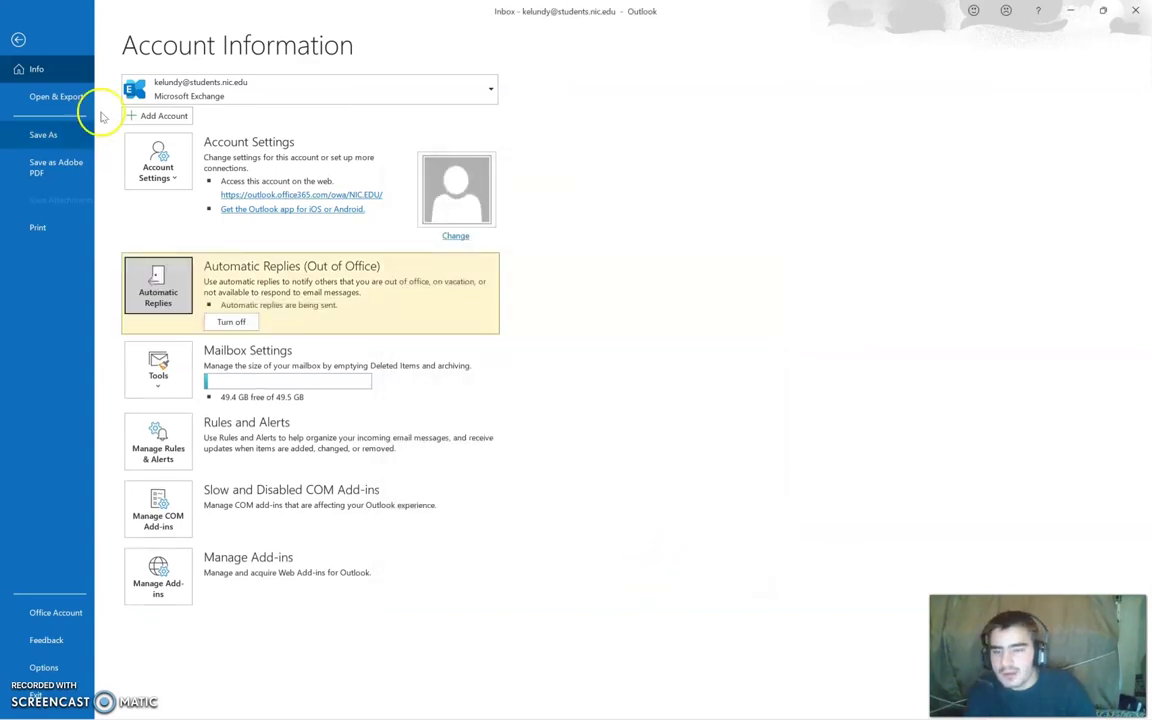
Step: Return to the inbox, reopen the Office Email Software Change draft, and send it
left_click(18, 40)
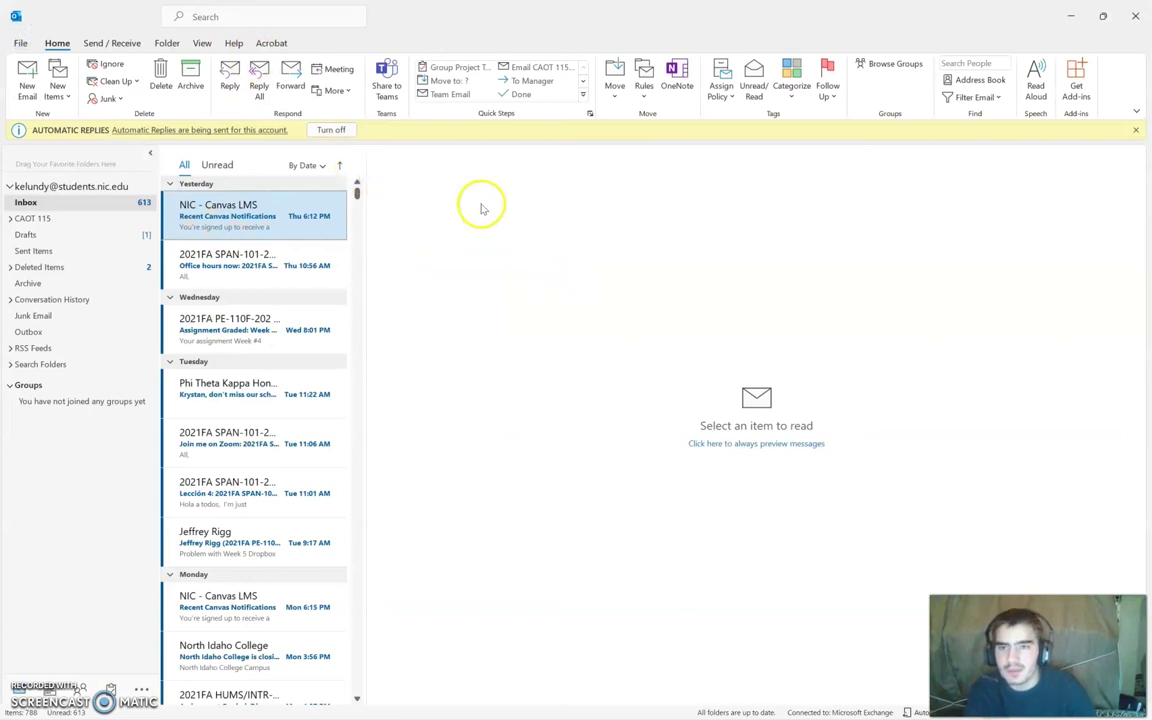
mouse_move(408, 705)
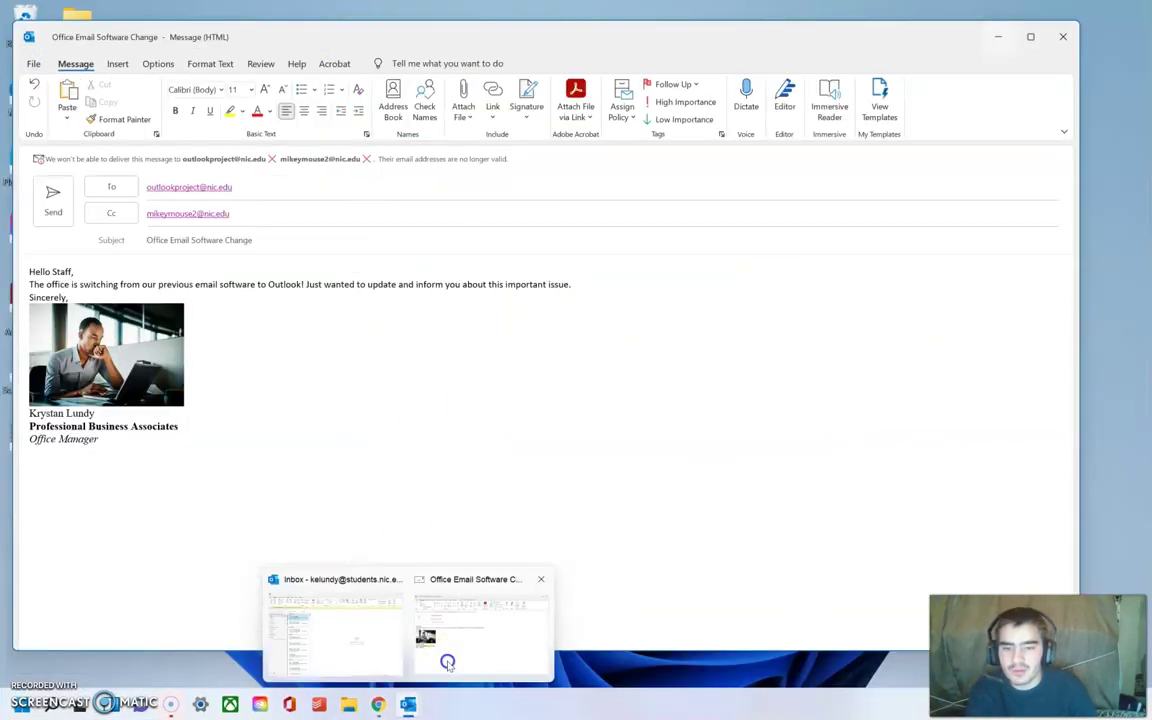
left_click(447, 660)
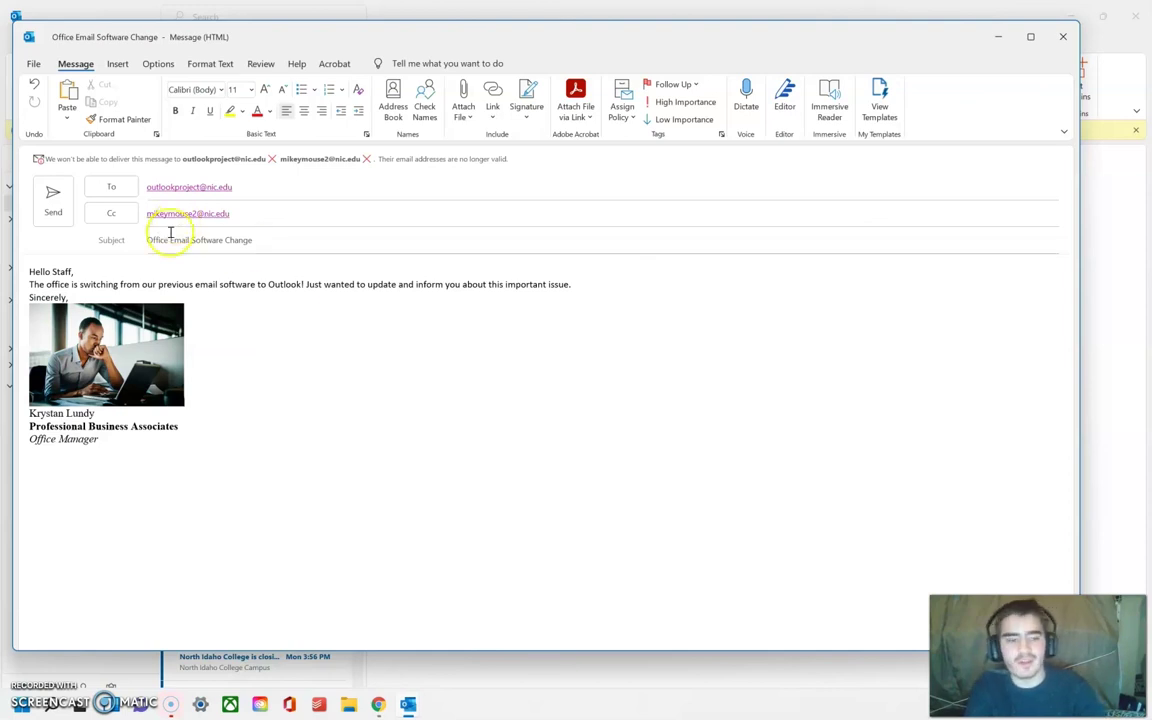
left_click(54, 212)
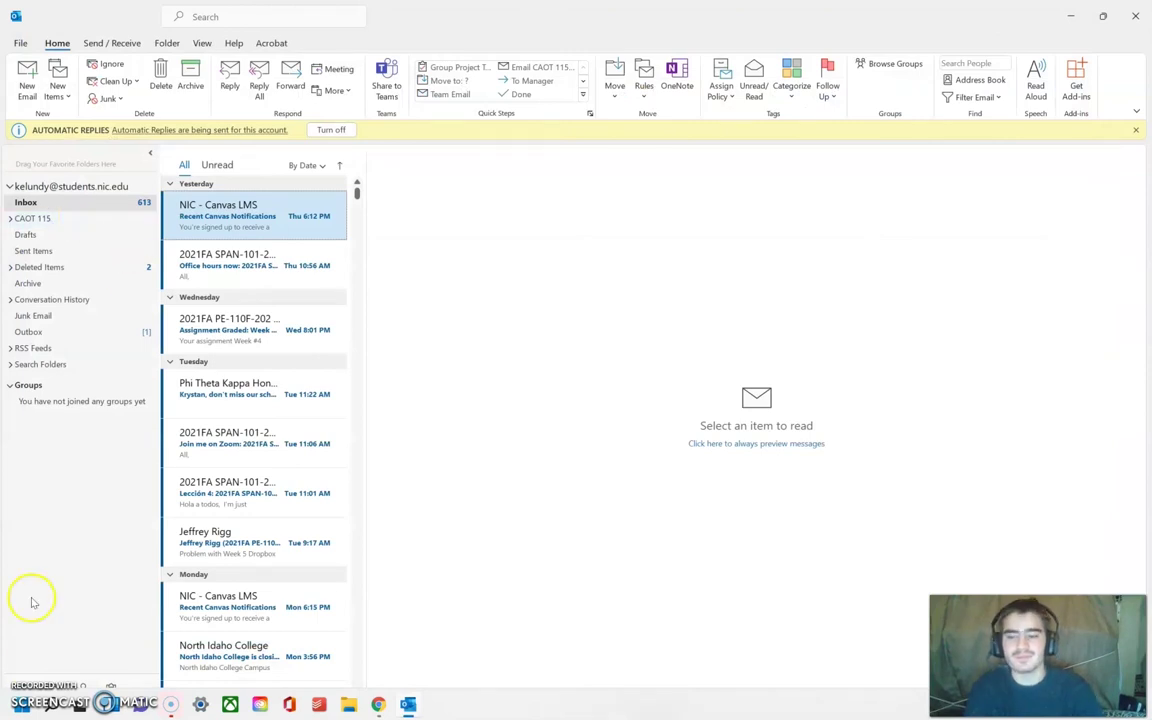